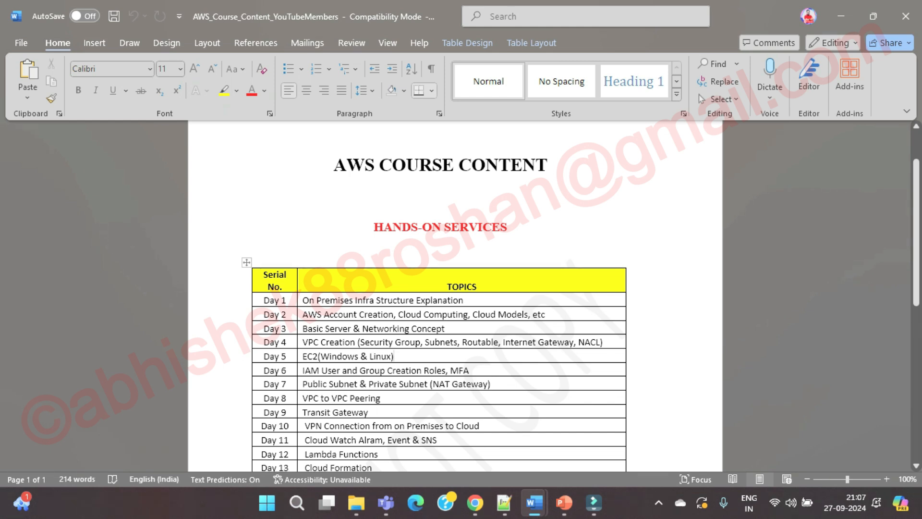
Step: Switch to Chrome and review the zones and subnets in the vpcworkflow1 diagram and the running EC2 instance
click(475, 502)
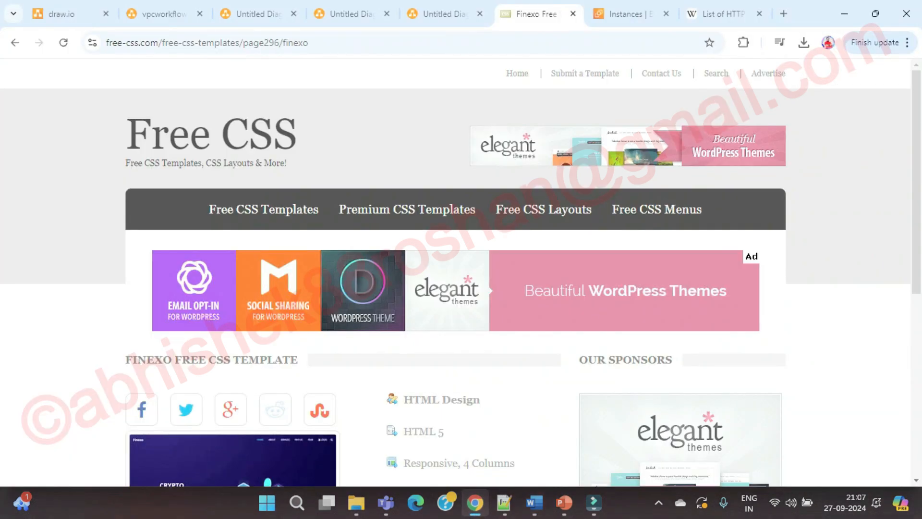
click(163, 14)
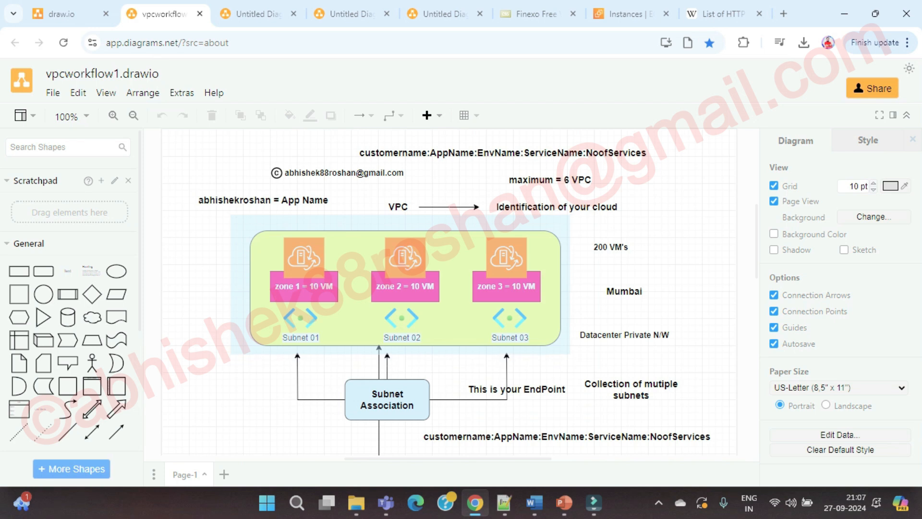
drag(231, 215, 570, 355)
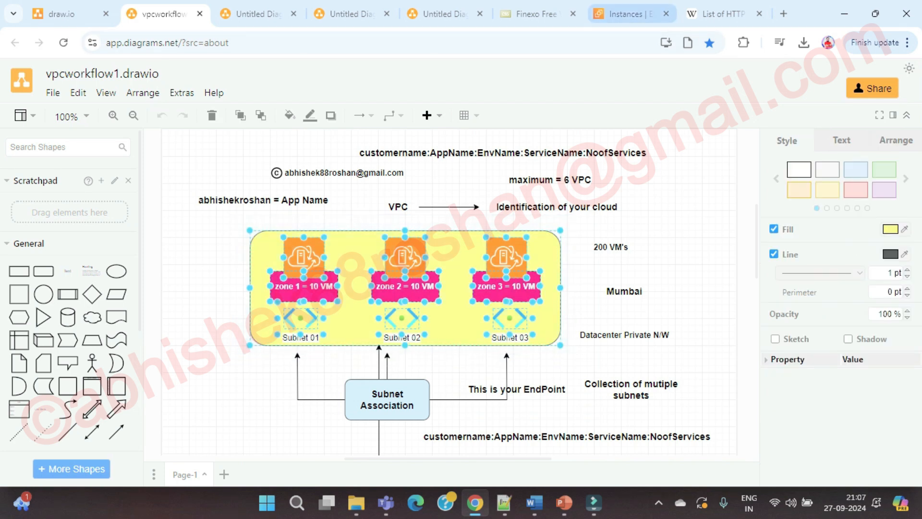
click(624, 13)
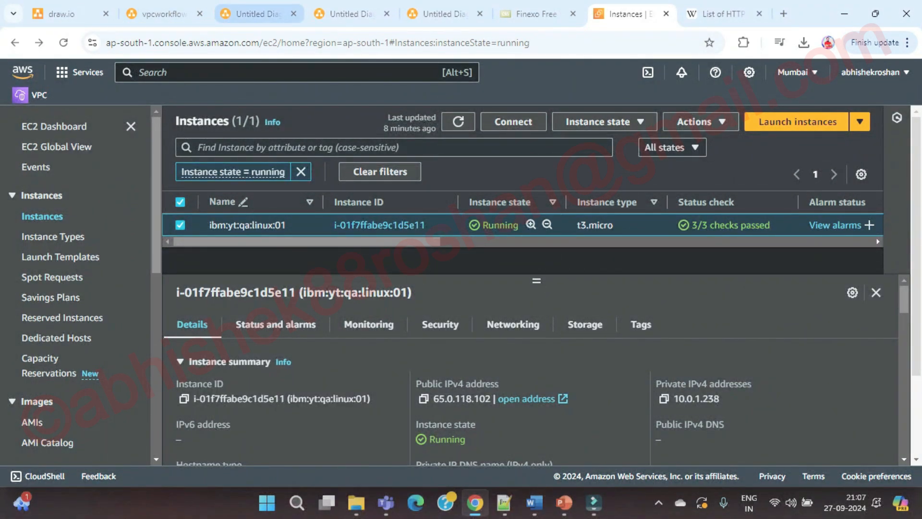
Step: Review the keypair diagram and the Elastic IP and Public IP branches of the Types Public IP diagram
click(257, 13)
scroll(449, 288, down, 5)
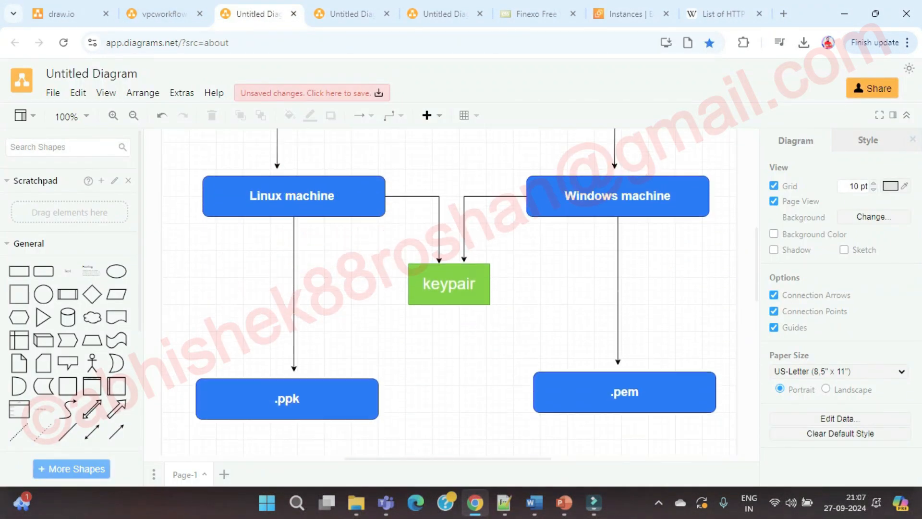
key(ctrl+Tab)
scroll(447, 269, up, 3)
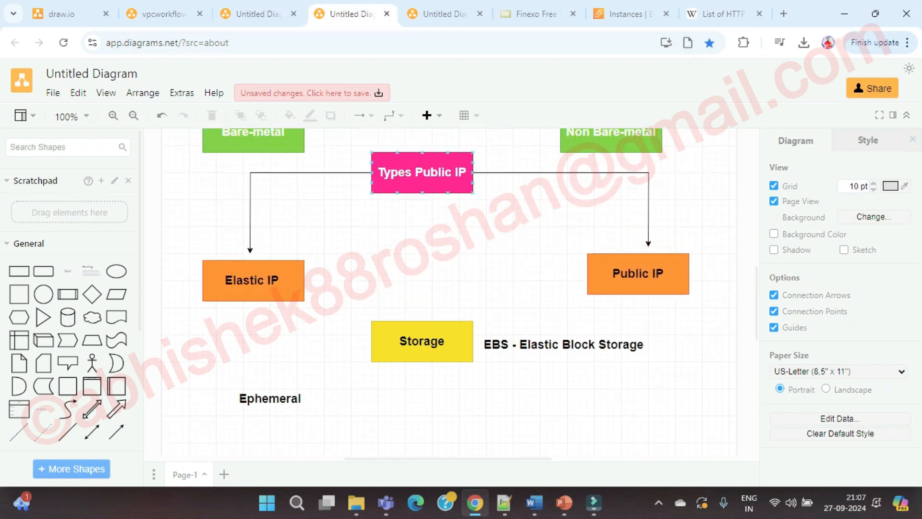
drag(196, 153, 710, 326)
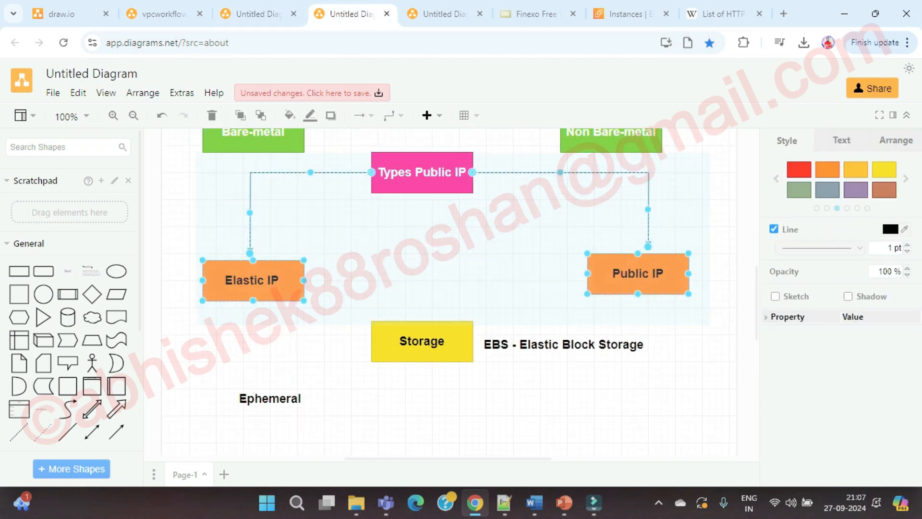
click(687, 290)
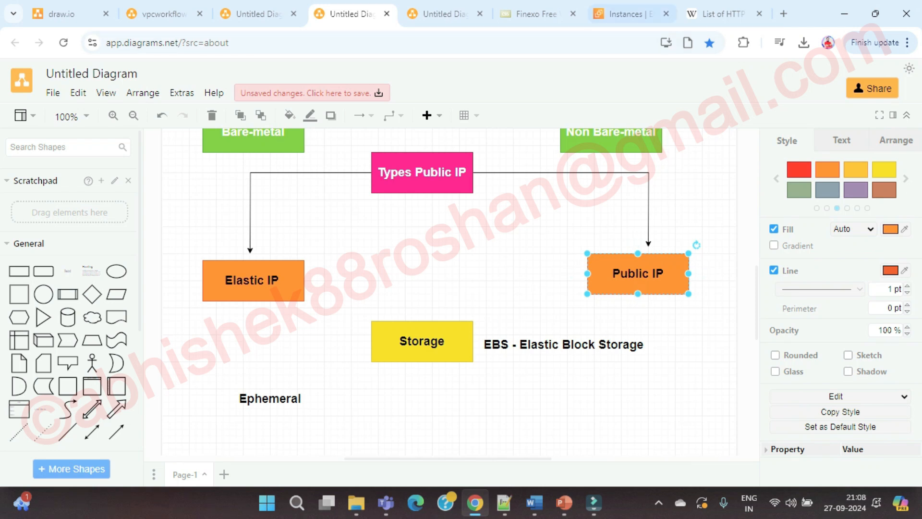
Step: Examine the instance summary of ibm:yt:qa:linux:01 in the EC2 console, including its public and private IPv4 addresses
click(625, 14)
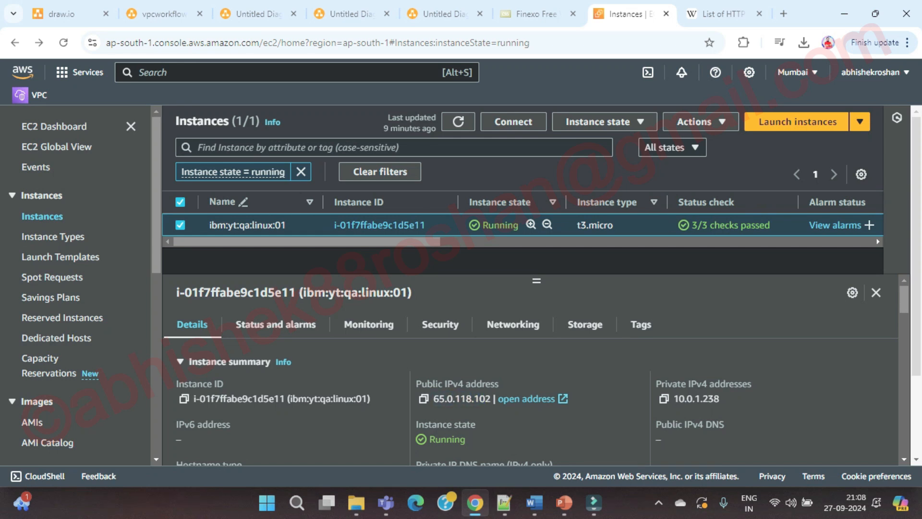
drag(720, 399, 673, 400)
click(229, 361)
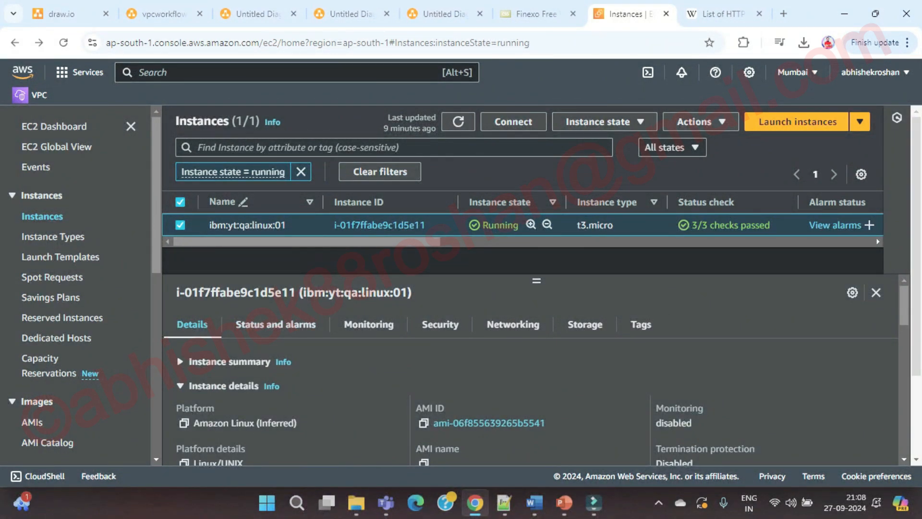
click(180, 225)
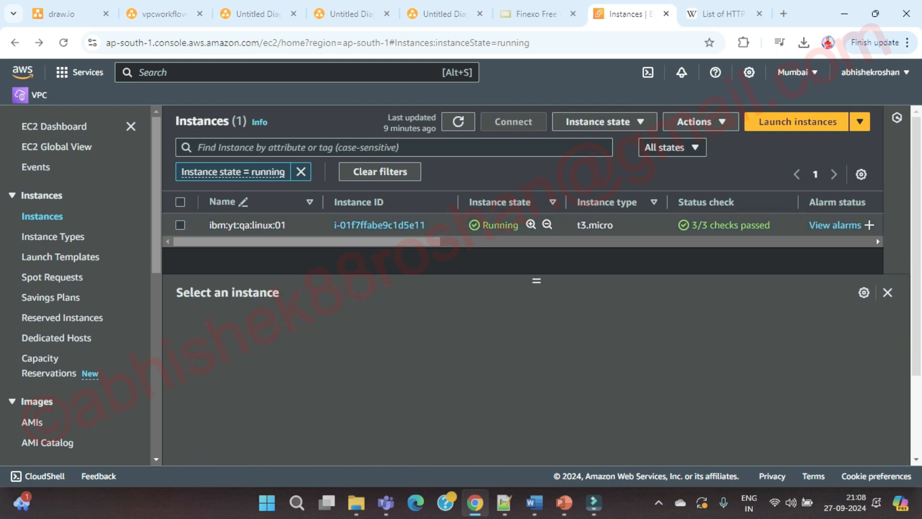
click(180, 225)
click(229, 362)
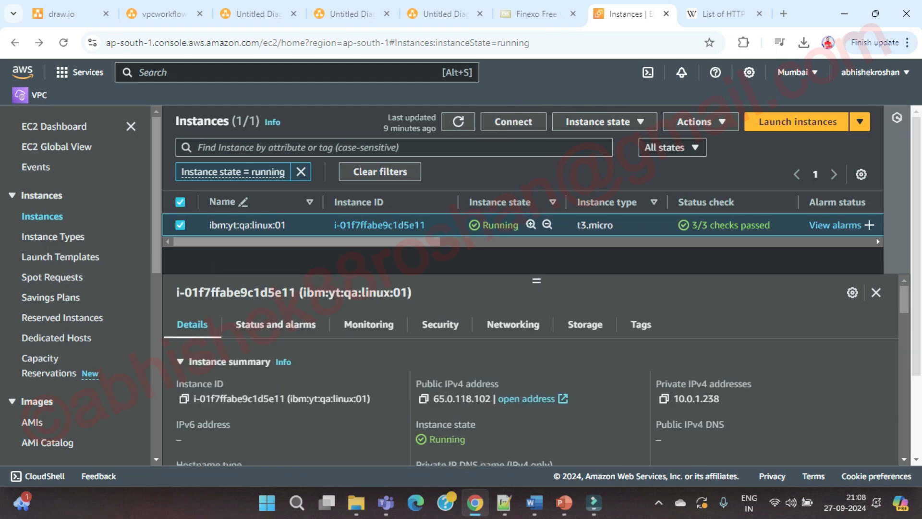
drag(916, 207, 916, 239)
scroll(522, 231, up, 1)
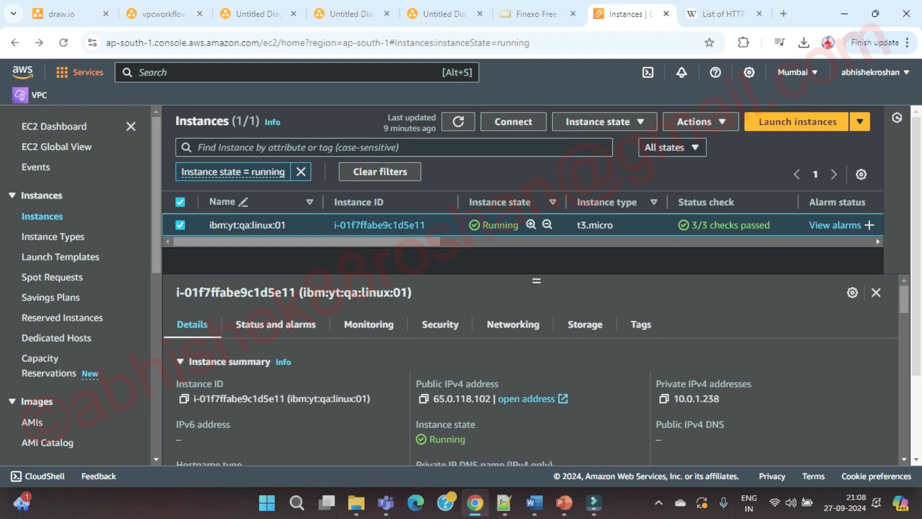
Step: Open the VPC console in a new browser tab and display the details of subnet ibm:yt:qa:sub:01
right_click(20, 93)
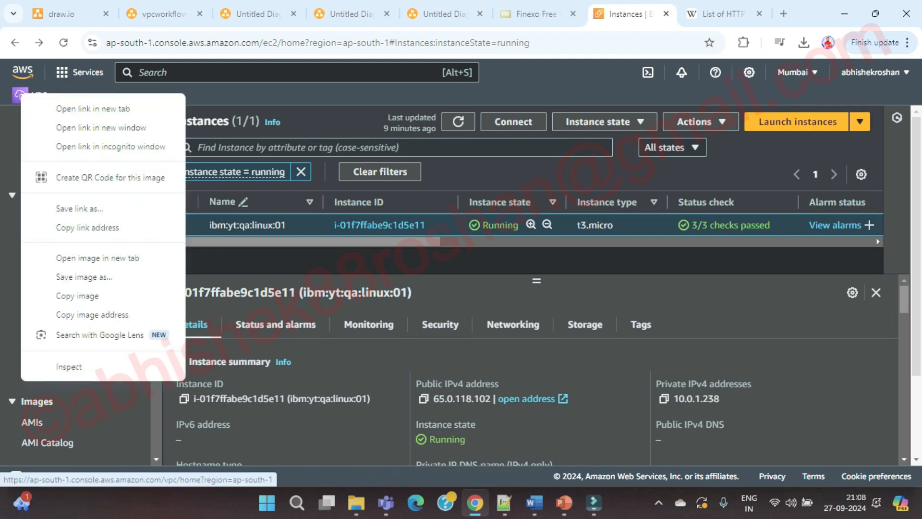
click(93, 108)
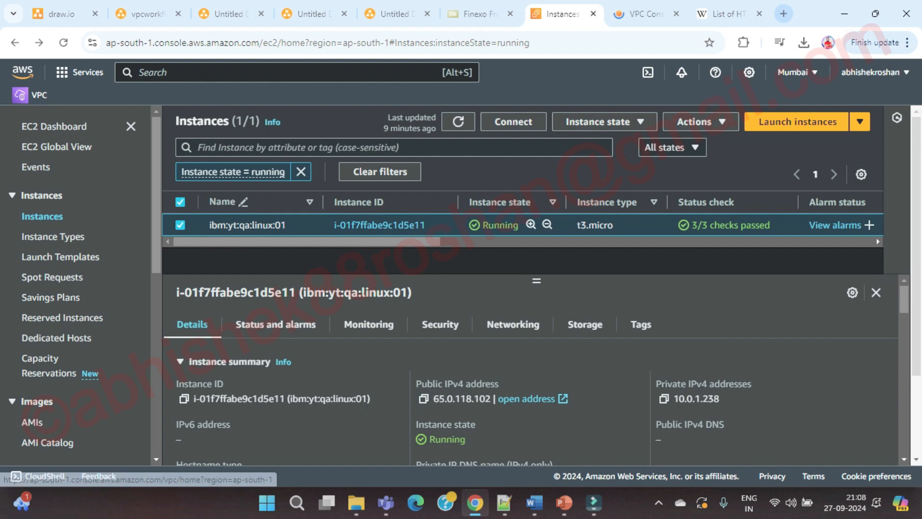
click(643, 13)
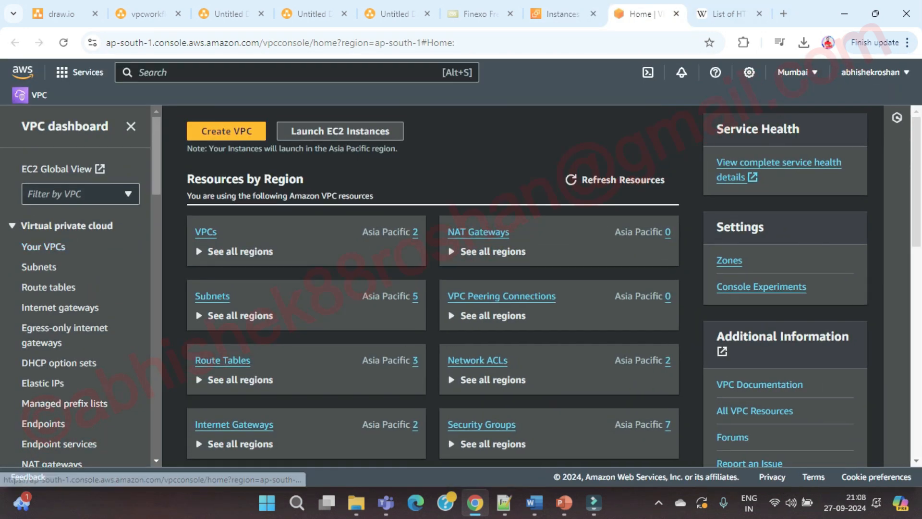
click(39, 266)
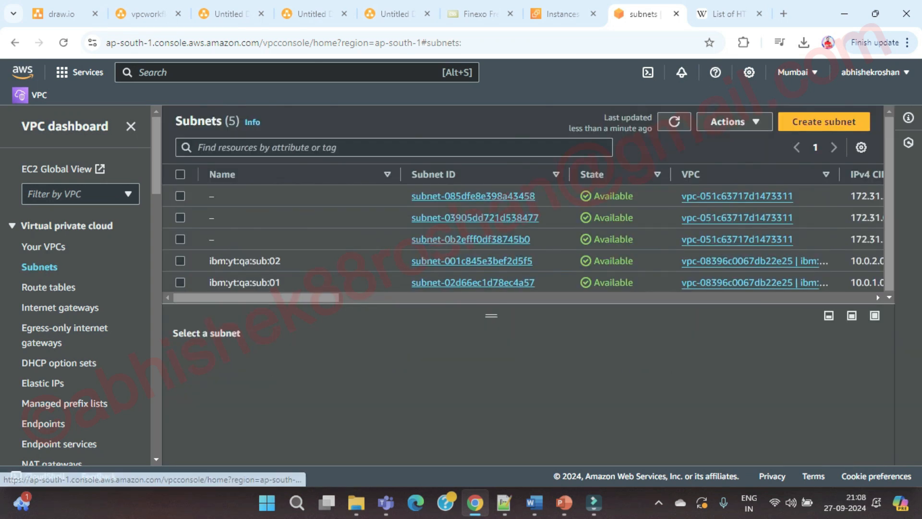
drag(288, 298, 266, 297)
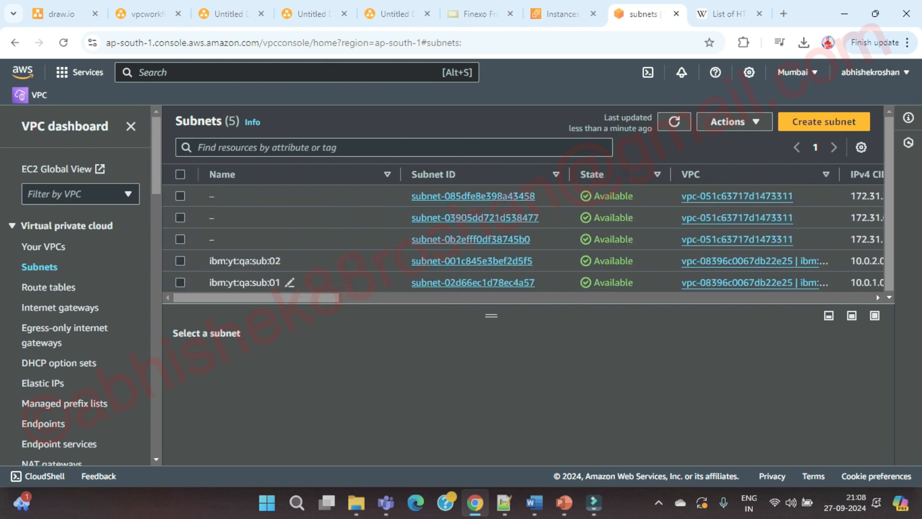
click(180, 283)
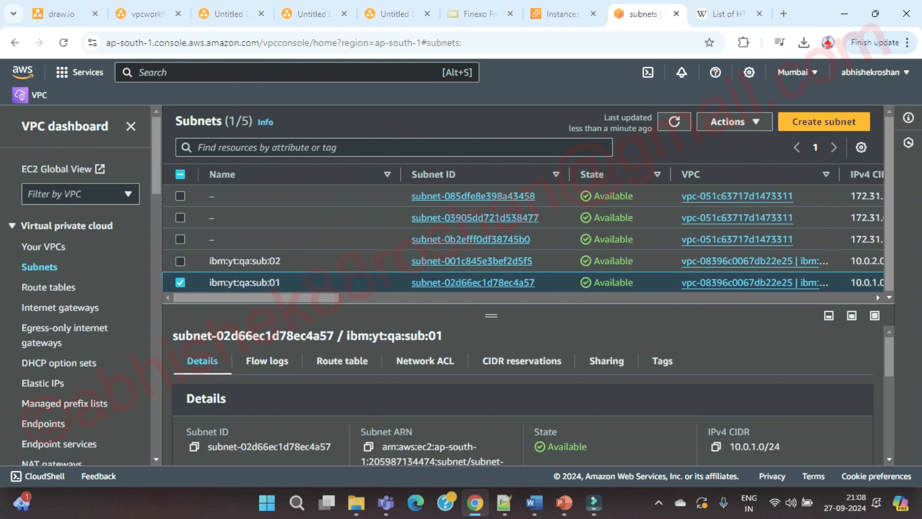
Step: Return to the vpcworkflow1 diagram and highlight the zone 1 and Subnet 01 area, undoing the accidental move of the app-name label
click(148, 14)
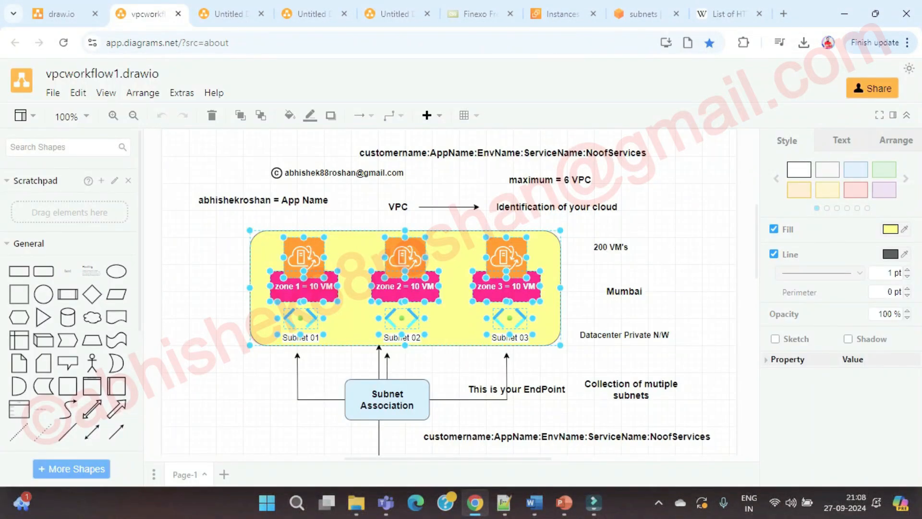
click(217, 250)
drag(263, 201, 594, 322)
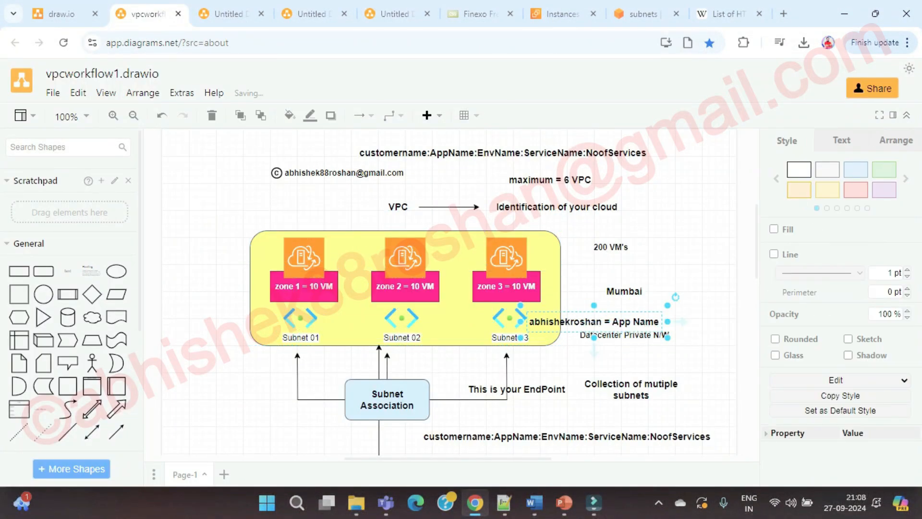
key(ctrl+z)
key(Escape)
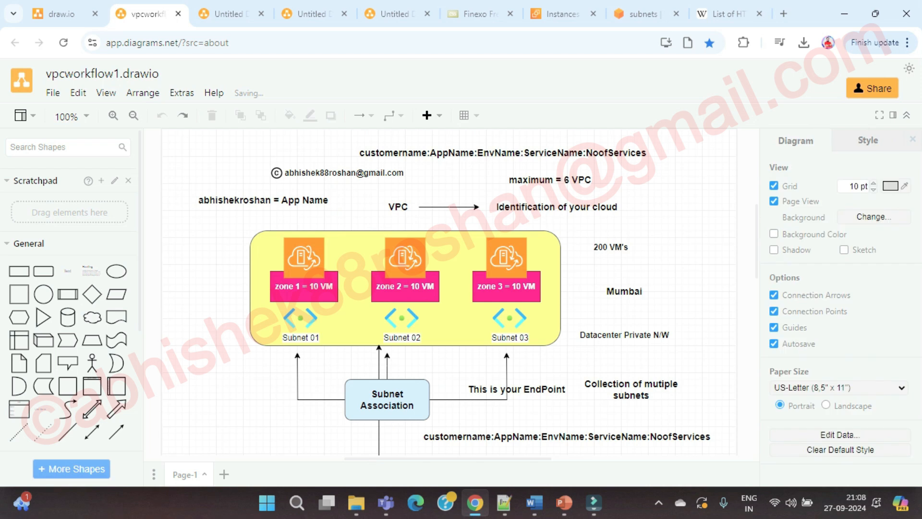
drag(235, 228, 344, 368)
key(Escape)
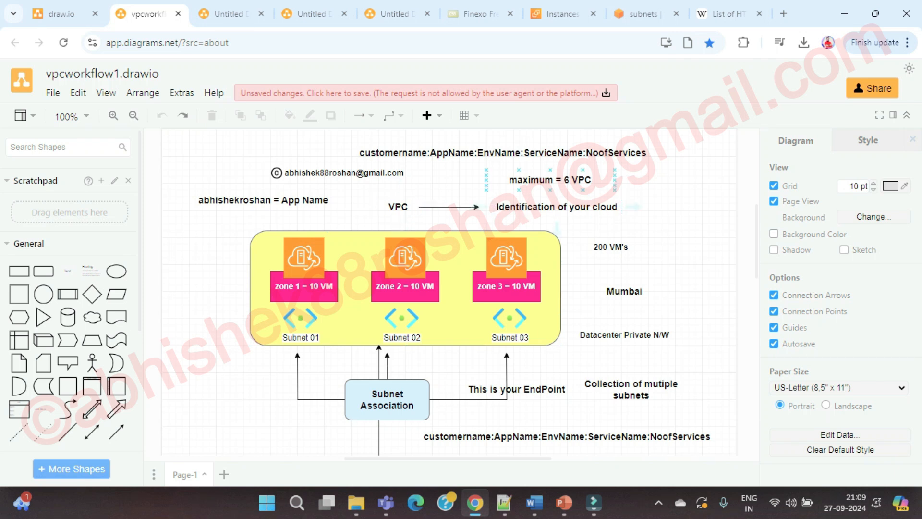
Step: Duplicate the "maximum = 6 VPC" label, place the copy beside zone 1 and decline saving the file
click(550, 180)
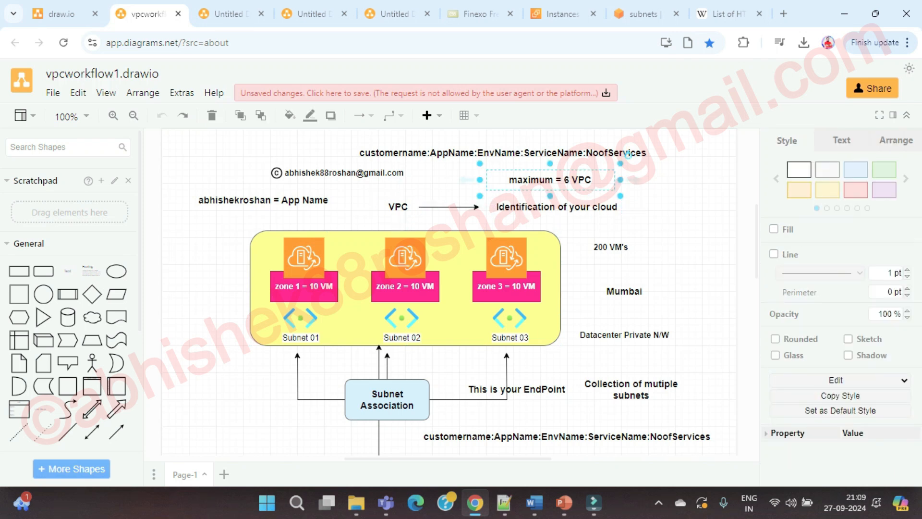
key(ctrl+v)
drag(557, 186, 226, 261)
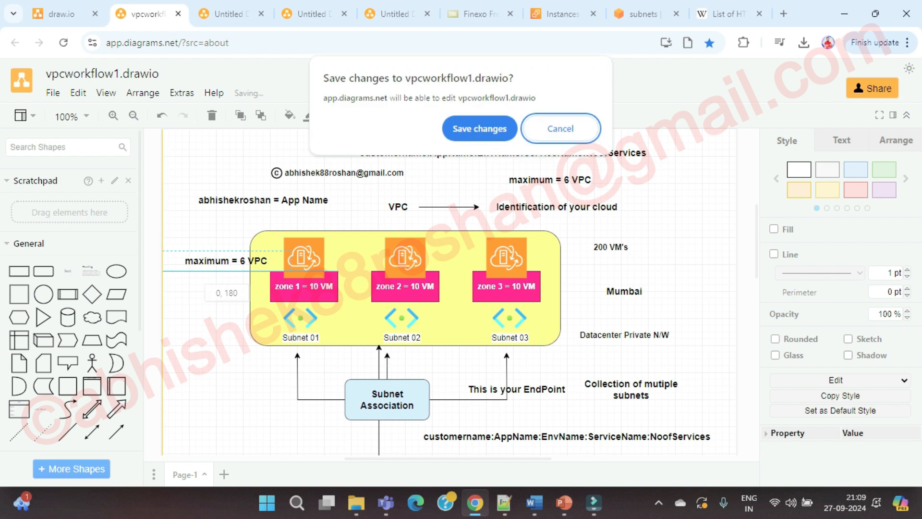
click(560, 128)
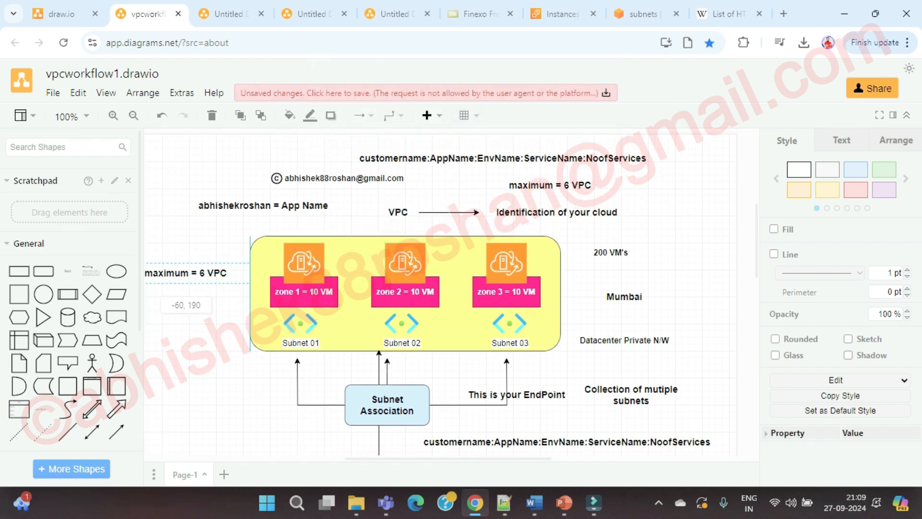
Step: Replace the copied label's text with ibm:yt:qa:linux:01 from the Notepad++ notes and place it beside Subnet 01
click(213, 266)
key(F2)
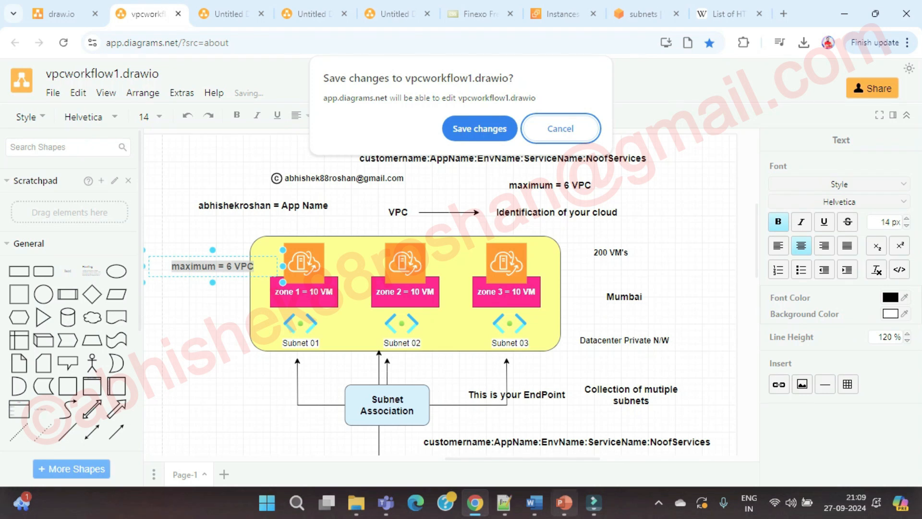
click(504, 503)
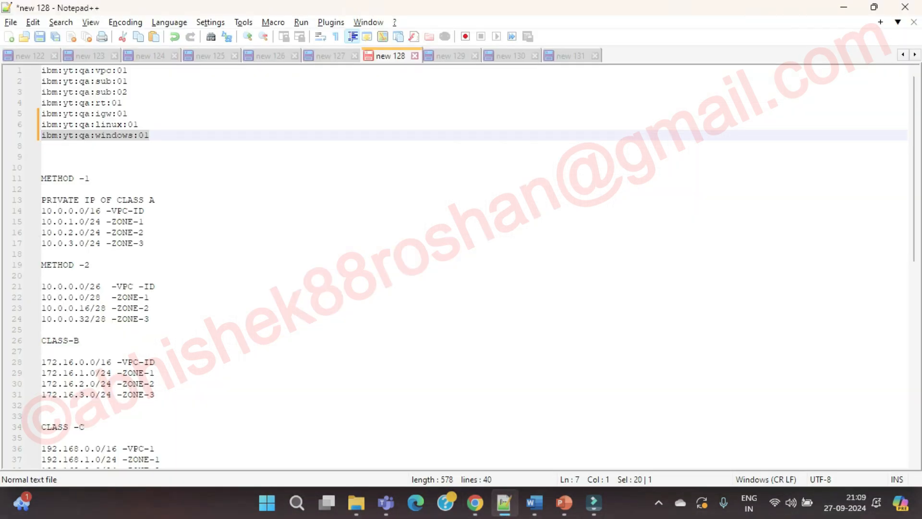
drag(139, 124, 128, 124)
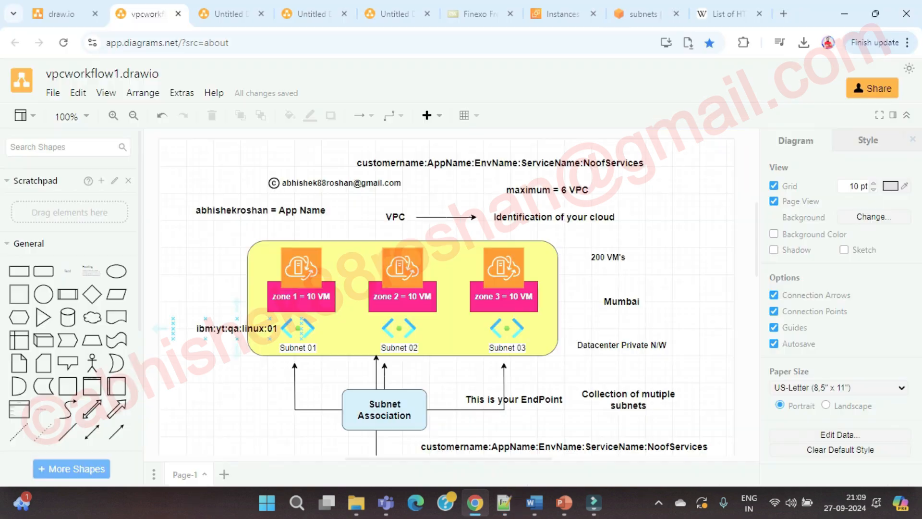
click(236, 328)
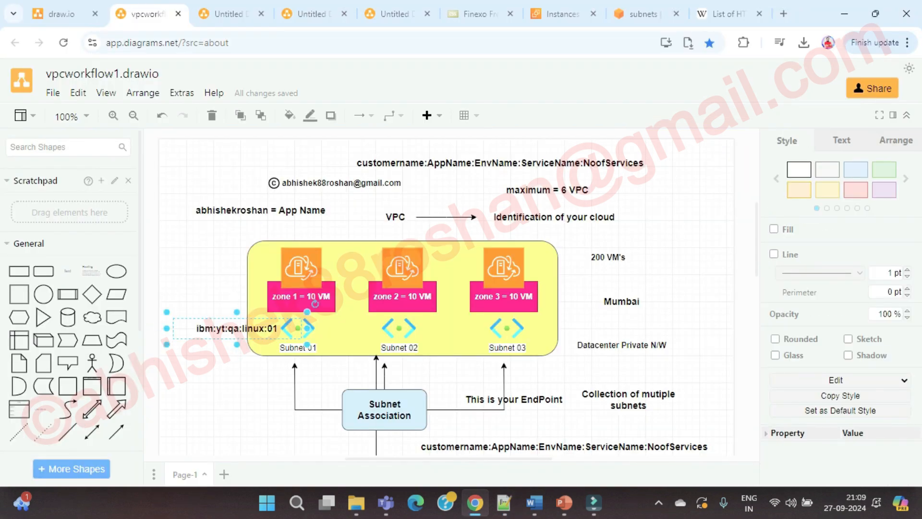
Step: Recheck subnet ibm:yt:qa:sub:01 in the VPC console and the ibm:yt:qa:linux:01 instance in the EC2 console
click(644, 14)
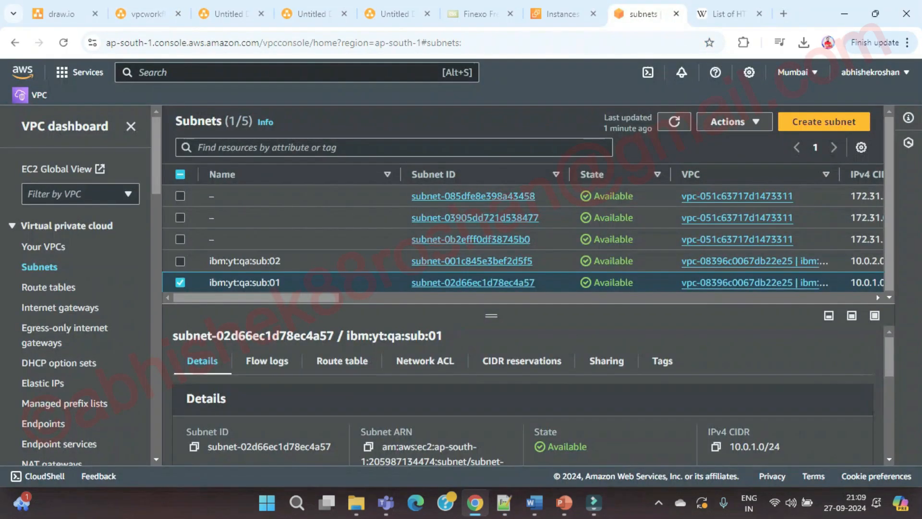
mouse_move(279, 297)
mouse_down()
mouse_move(454, 298)
mouse_move(288, 298)
mouse_up()
click(562, 14)
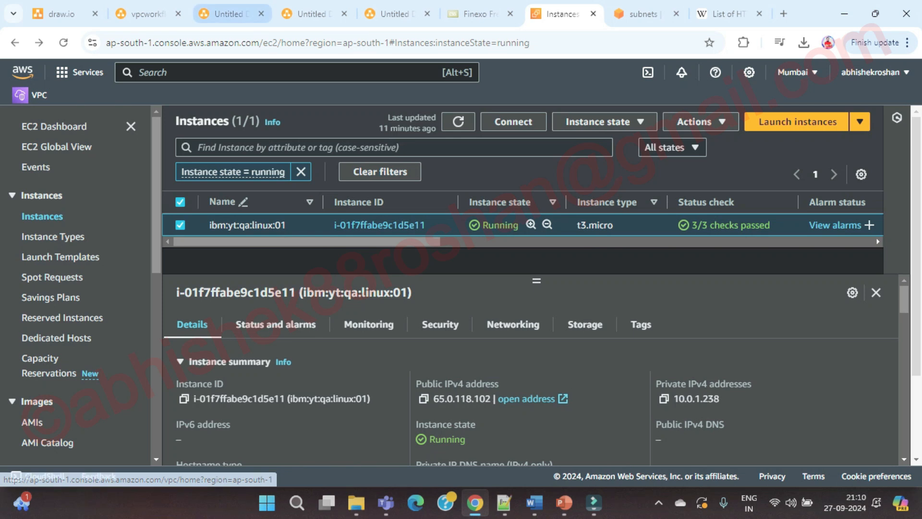
Step: Return to the Types Public IP diagram and examine its Elastic IP branch
click(225, 14)
click(307, 14)
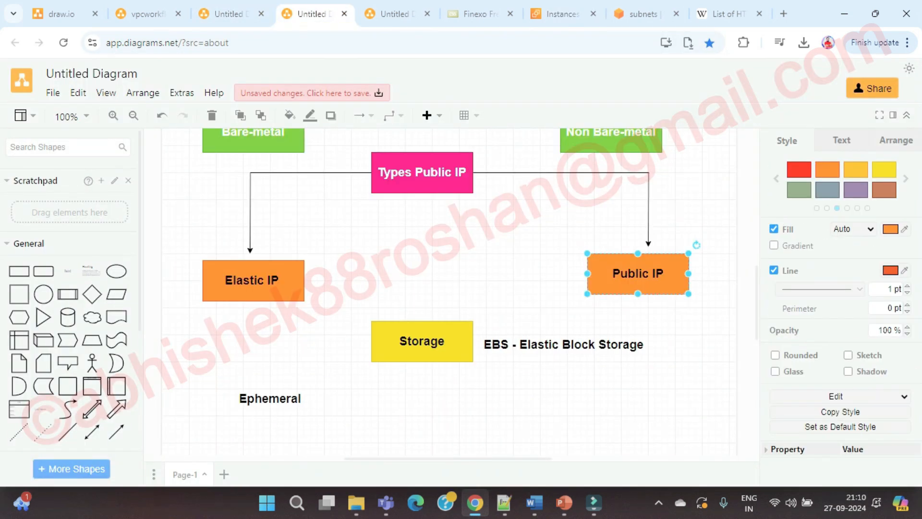
key(Escape)
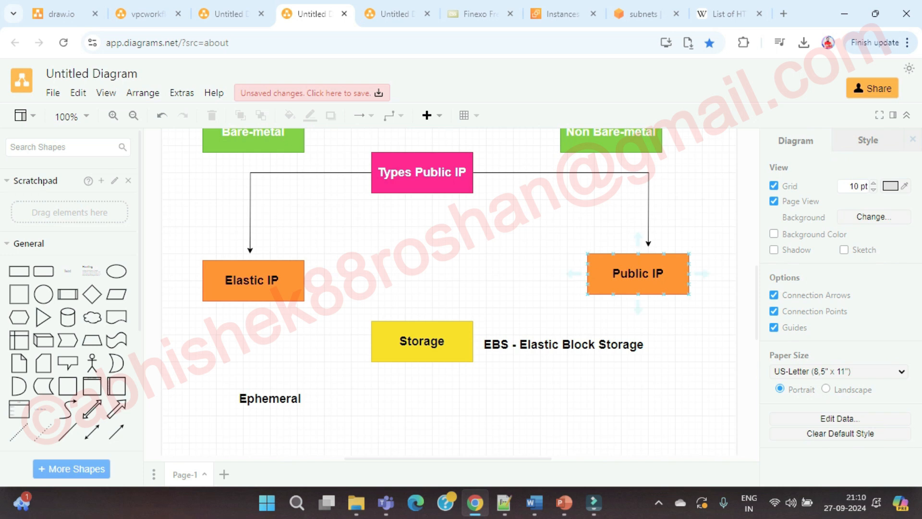
drag(180, 214, 320, 314)
key(Escape)
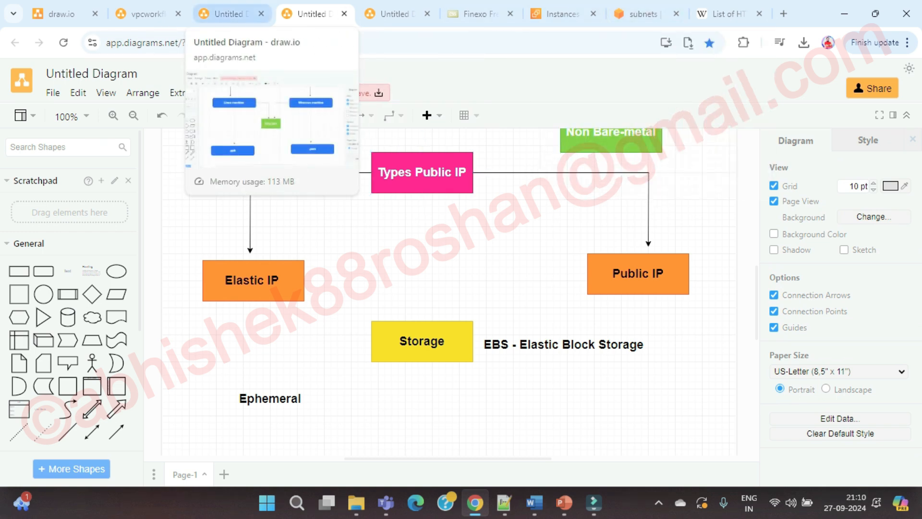
Step: Review the private and public IPv4 addresses of the ibm:yt:qa:linux:01 instance in the EC2 console
click(561, 14)
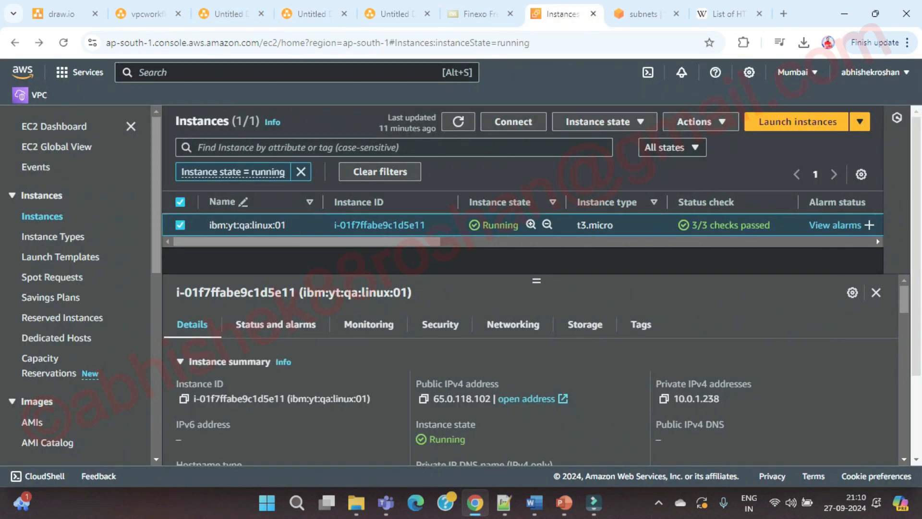
drag(720, 398, 673, 399)
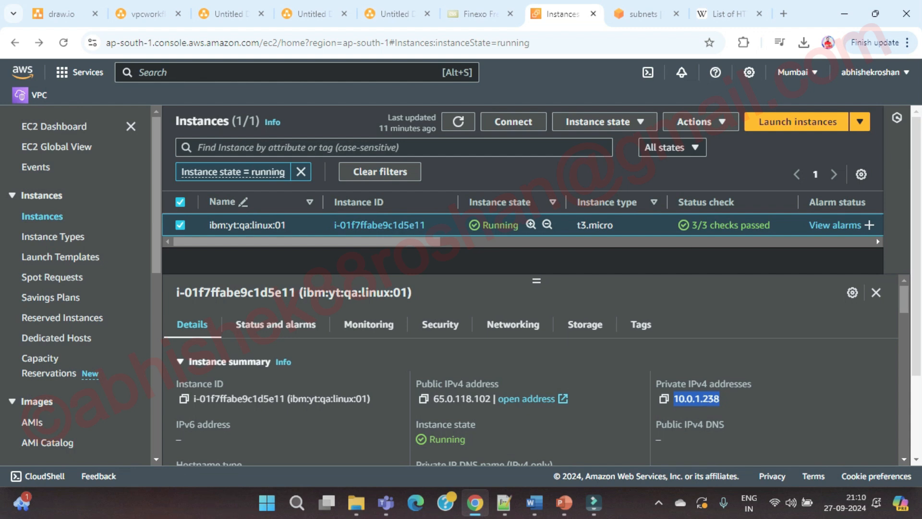
click(687, 399)
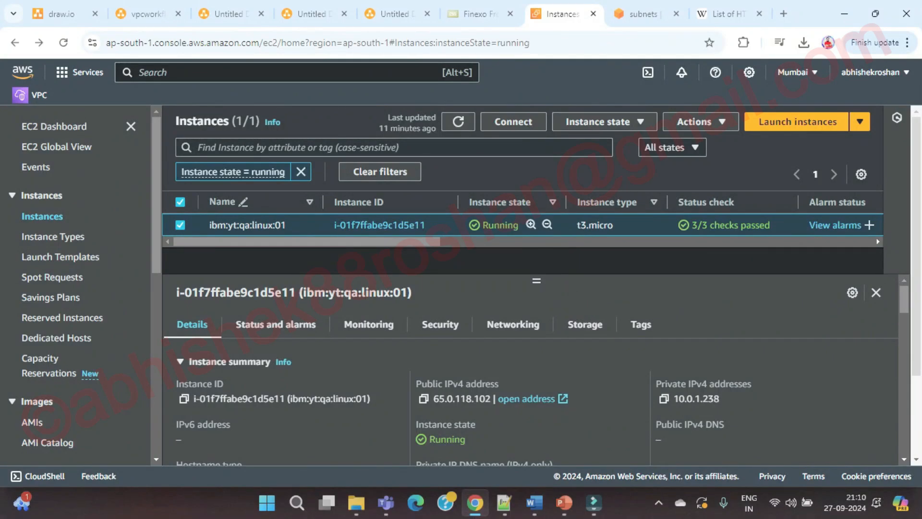
drag(433, 399, 485, 398)
click(484, 400)
Step: Examine the instance's monitoring metrics, including the enlarged Network in (bytes) graph, and close that graph
click(368, 325)
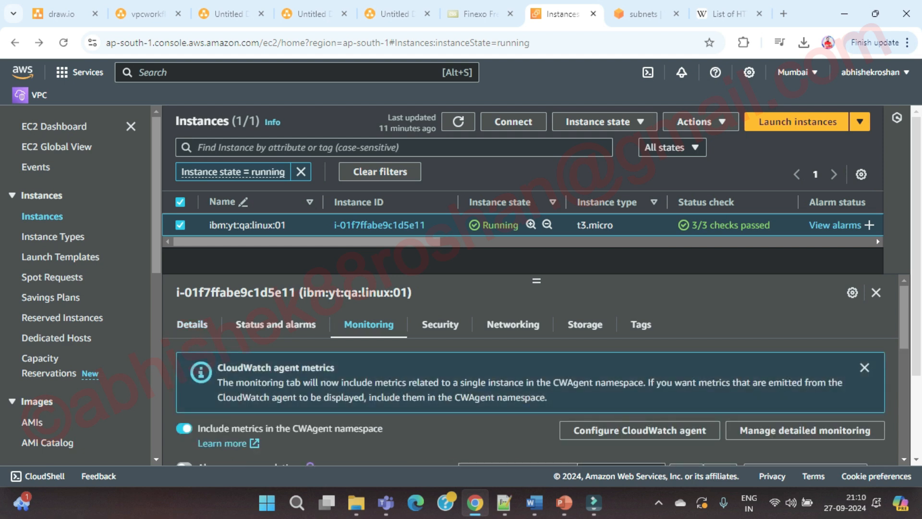
drag(916, 298, 904, 357)
scroll(536, 379, down, 3)
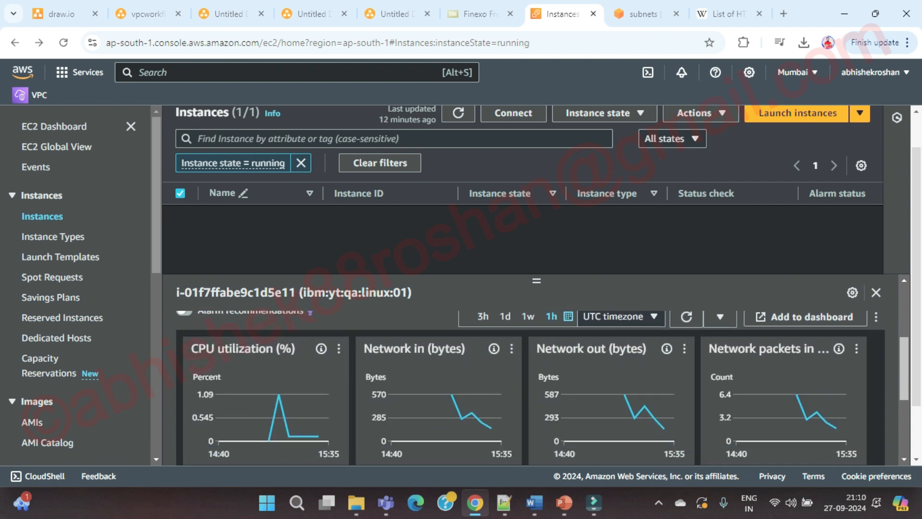
scroll(536, 388, down, 2)
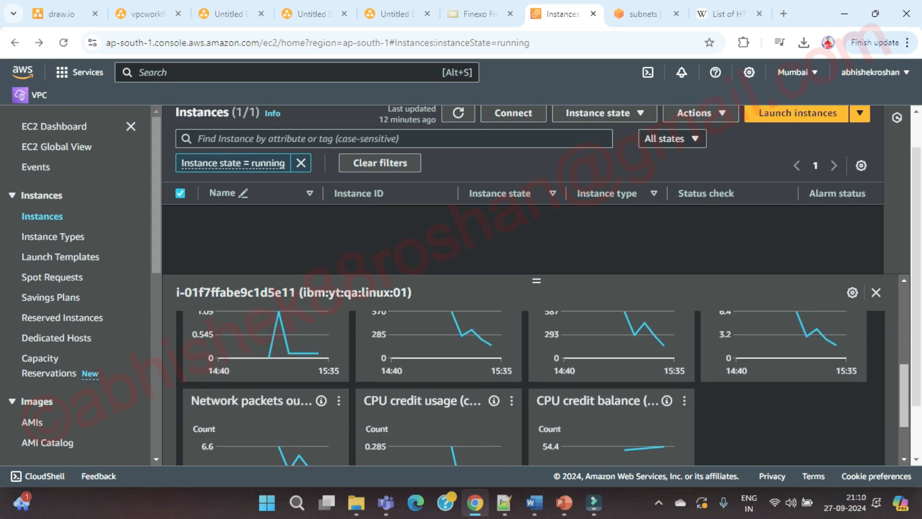
scroll(536, 388, up, 2)
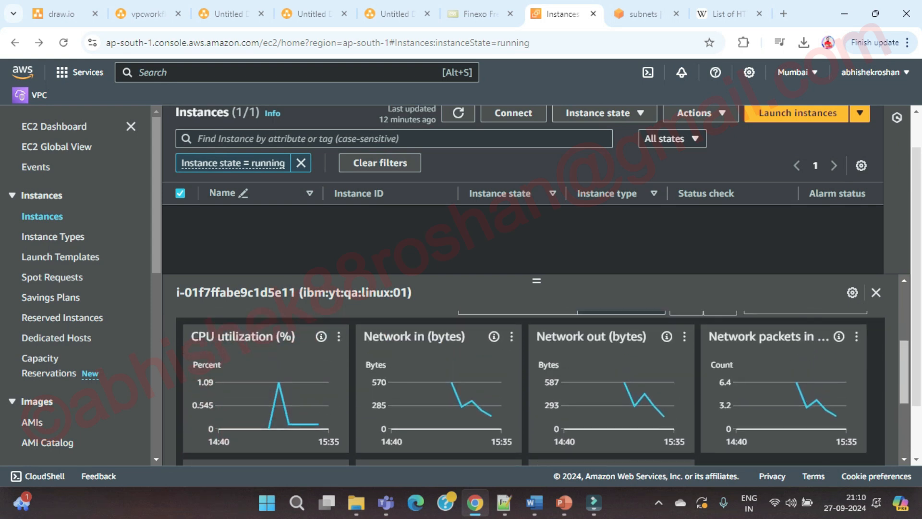
click(511, 337)
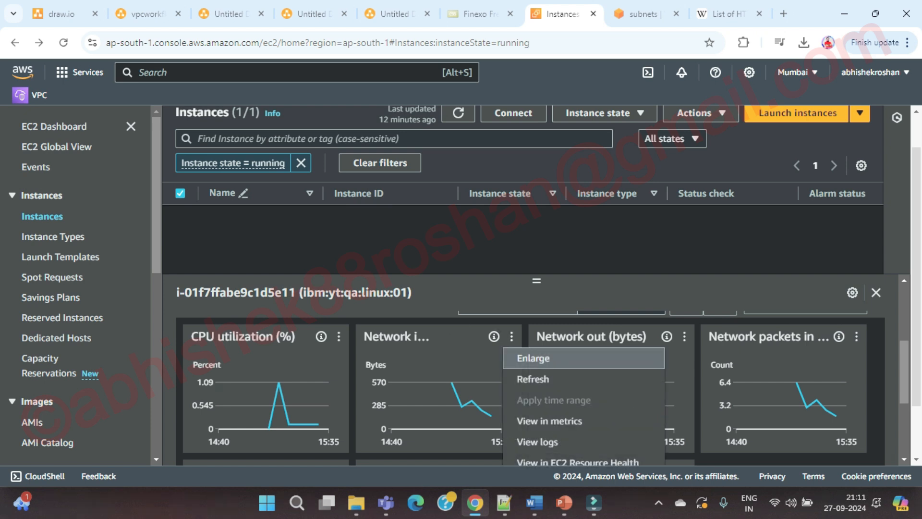
click(534, 357)
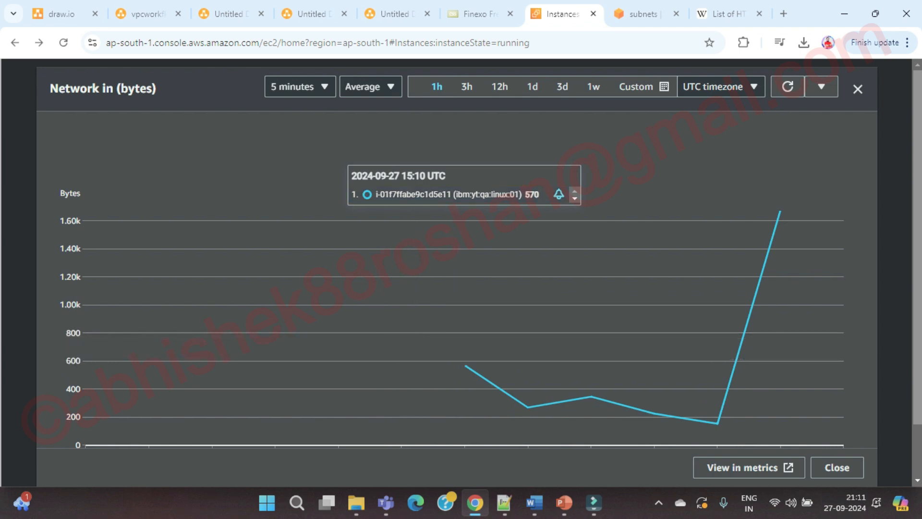
click(858, 89)
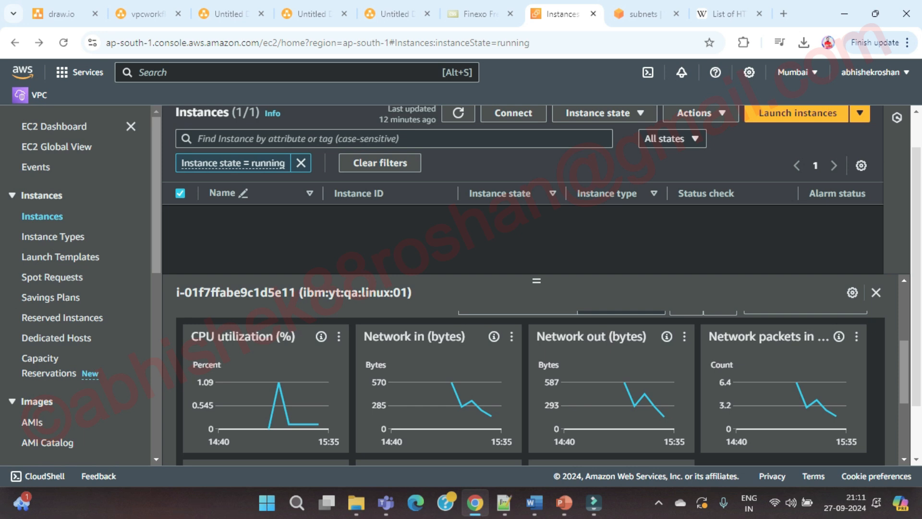
Step: Duplicate the ibm:yt:qa:linux:01 label in the vpcworkflow1.drawio diagram and place the copy just below Subnet 02
click(145, 14)
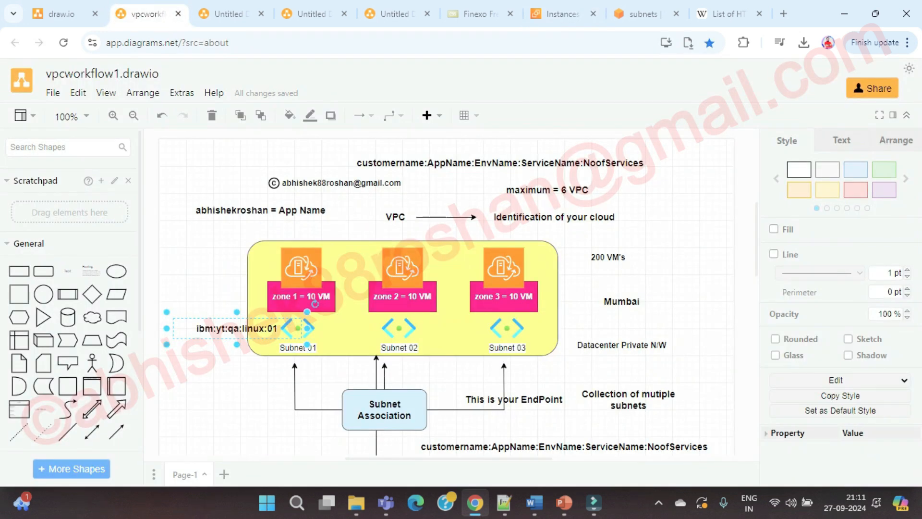
click(206, 375)
click(231, 328)
key(ctrl+d)
drag(240, 334, 402, 366)
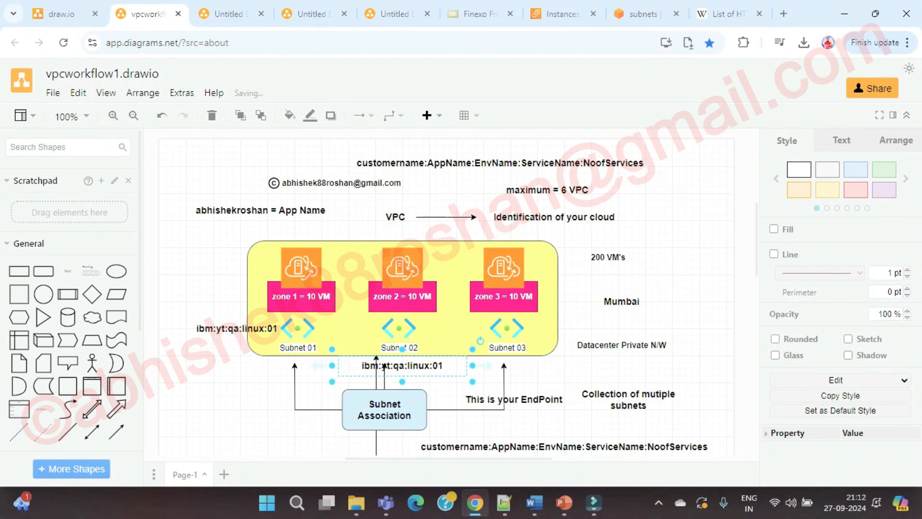
Step: Change the copied label's text to ibm:yt:qa:windows:01 and move it up onto the Subnet 02 icon
double_click(402, 366)
key(Left)
key(Right)
key(Right)
key(Right)
key(Right)
key(Right)
key(Right)
key(Right)
key(Right)
key(Right)
key(Right)
key(Right)
key(Right)
key(Right)
key(Right)
key(Right)
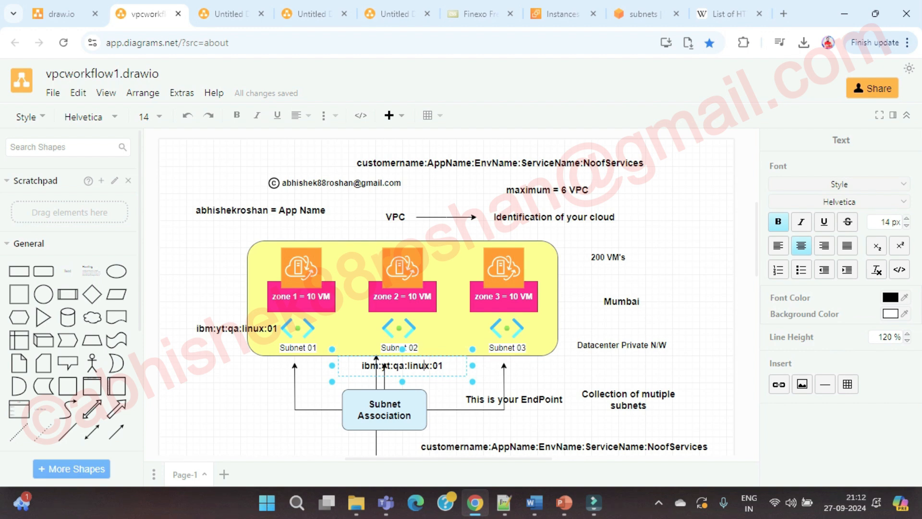
key(BackSpace)
key(BackSpace)
key(BackSpace)
key(BackSpace)
key(BackSpace)
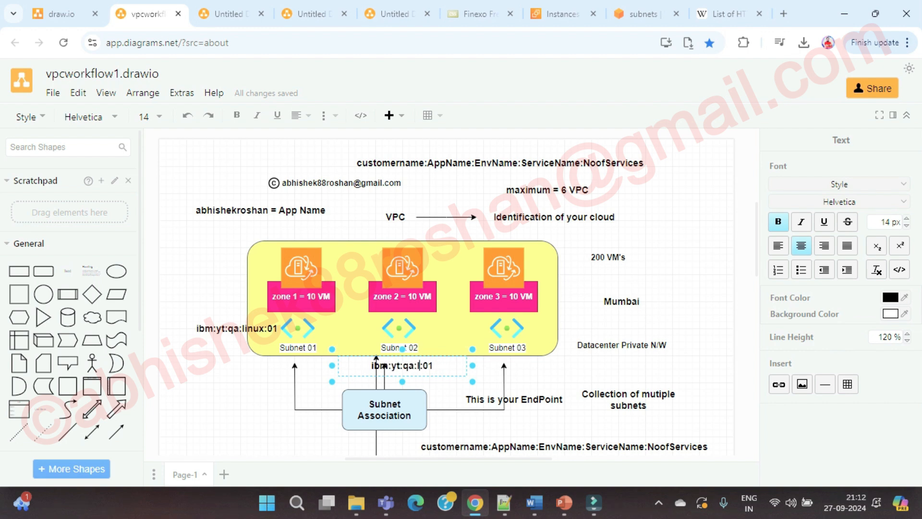
text(window)
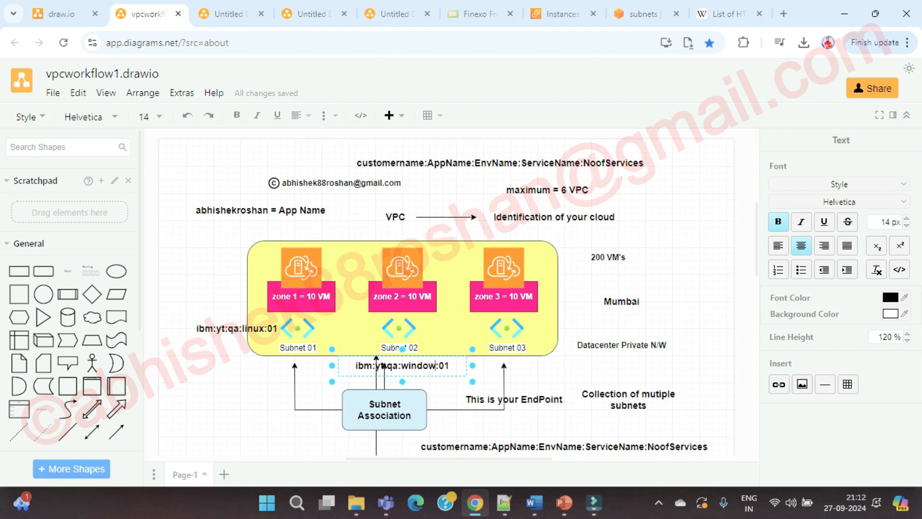
text(s)
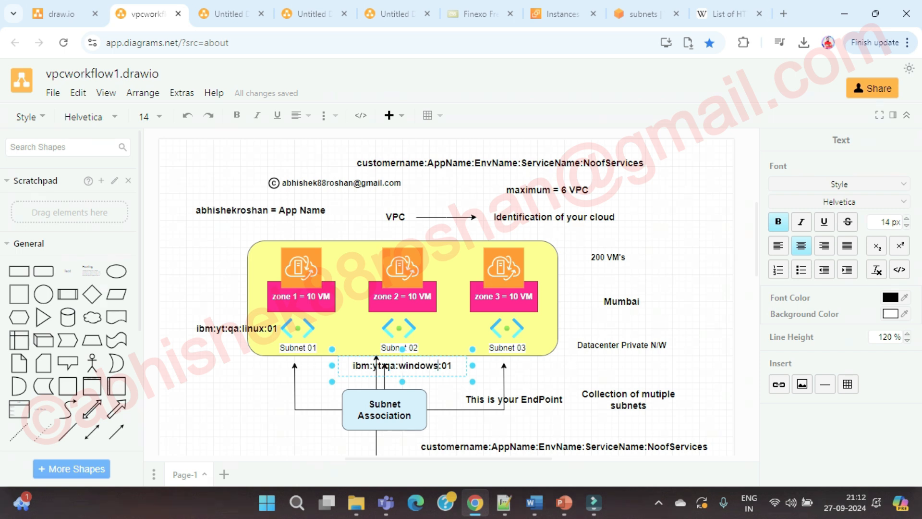
key(Escape)
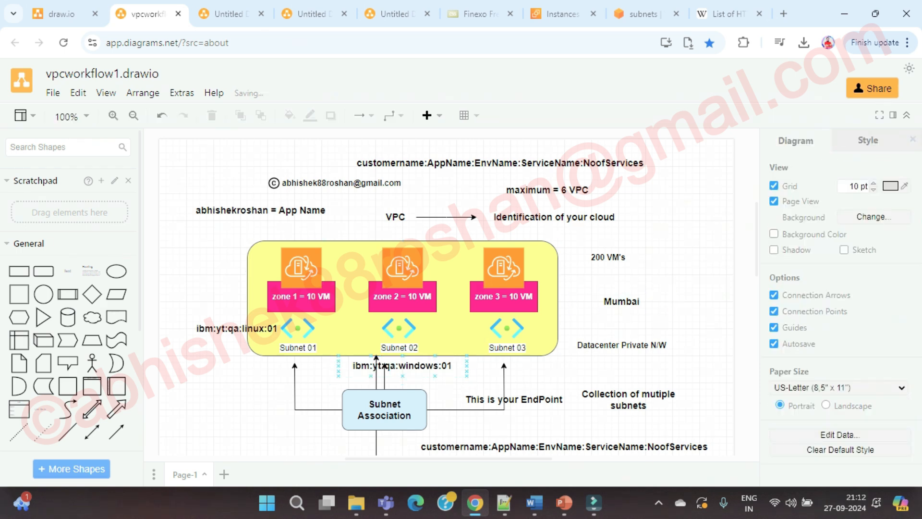
drag(384, 366, 384, 329)
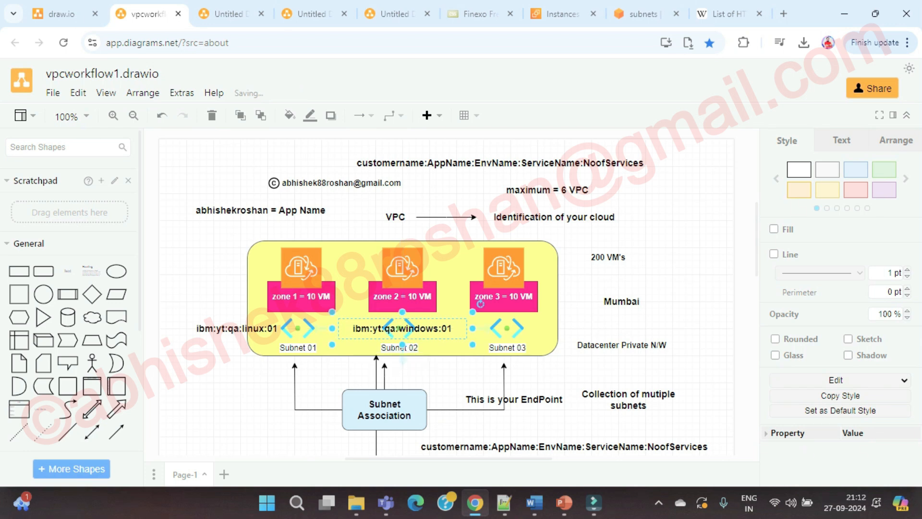
key(Escape)
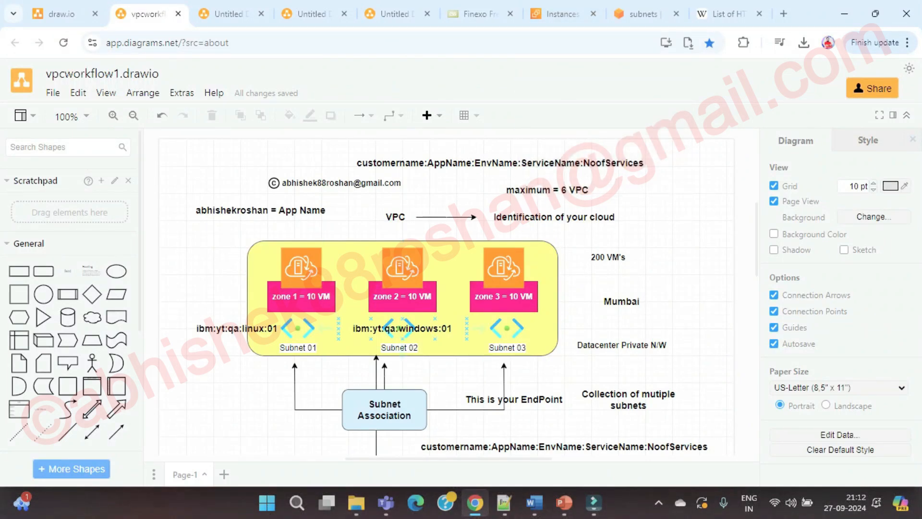
Step: Collapse the instance's details in the EC2 console, and launch MobaXterm
click(562, 14)
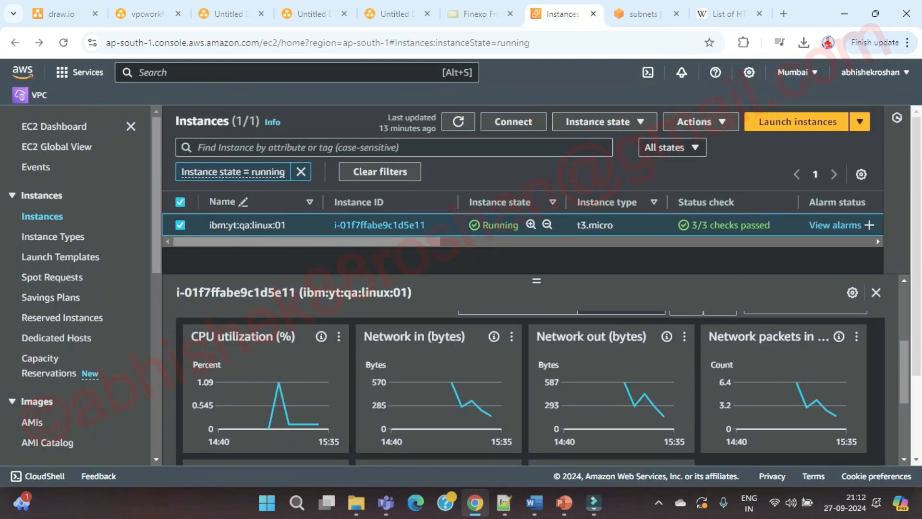
click(876, 293)
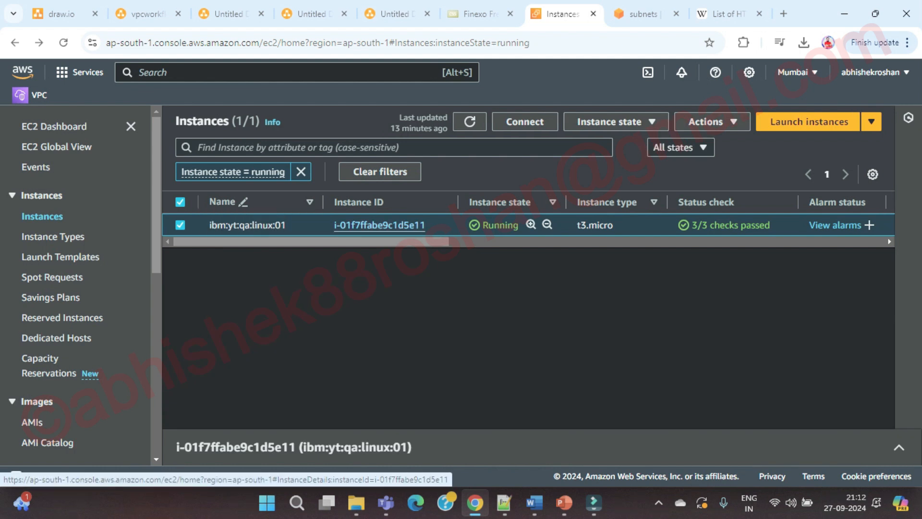
key(super)
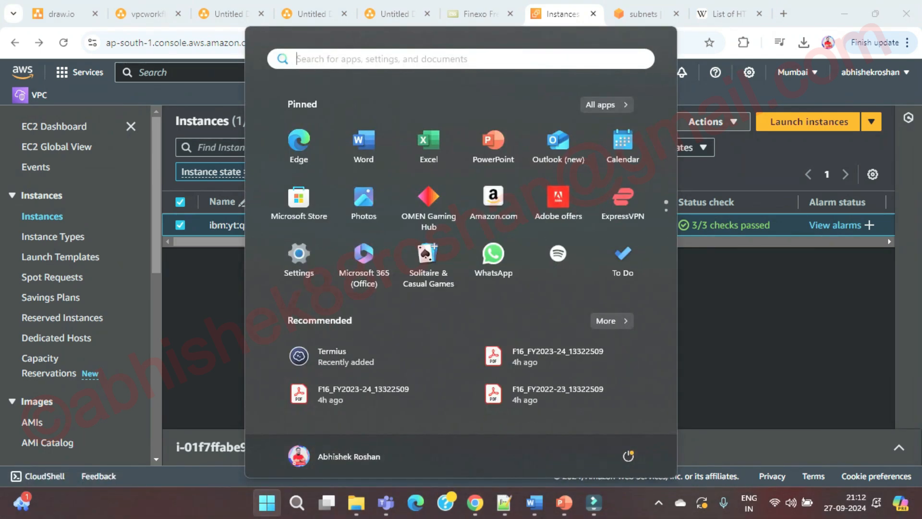
text(moba)
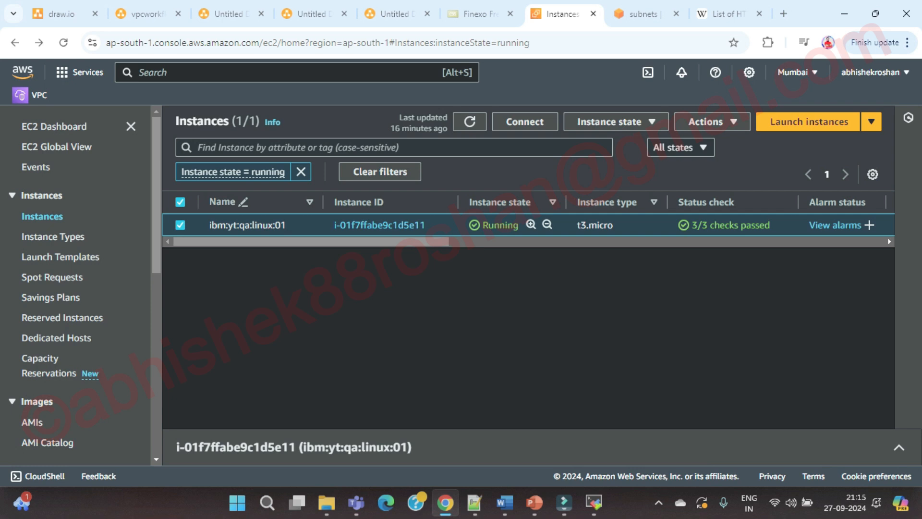
click(594, 502)
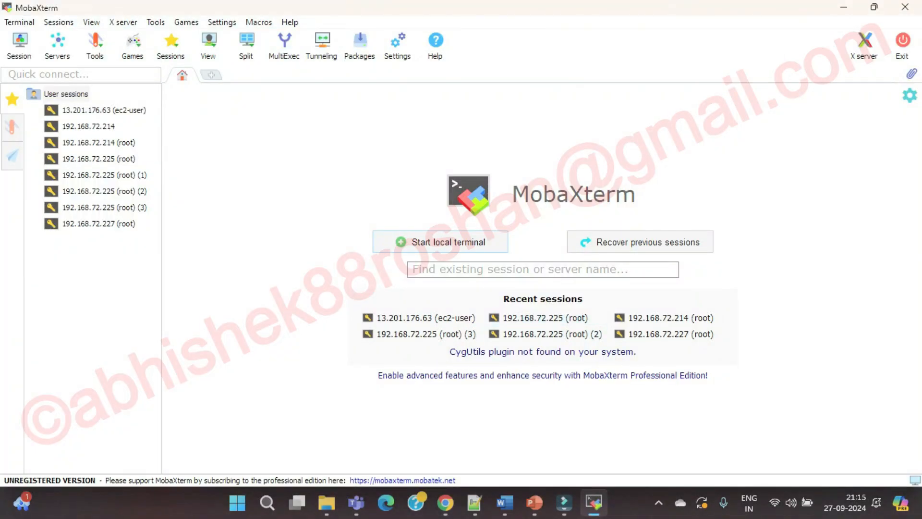
double_click(104, 111)
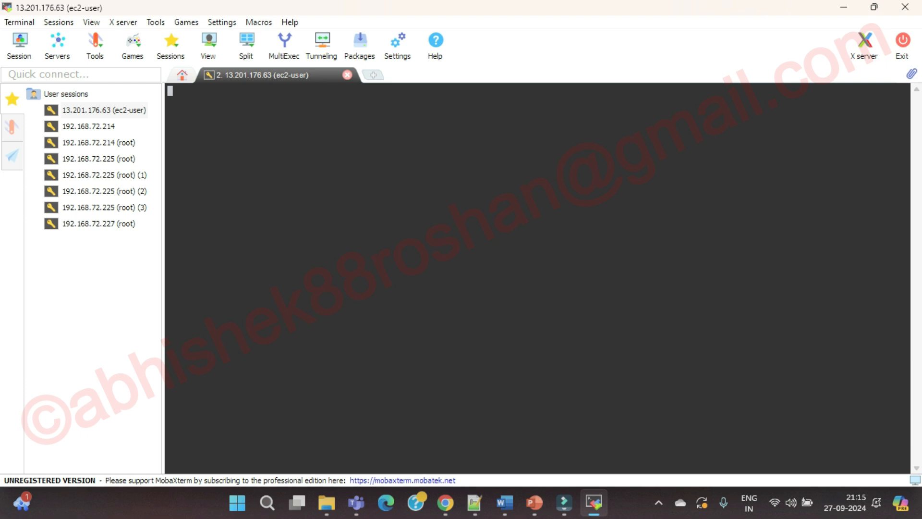
click(347, 74)
key(Return)
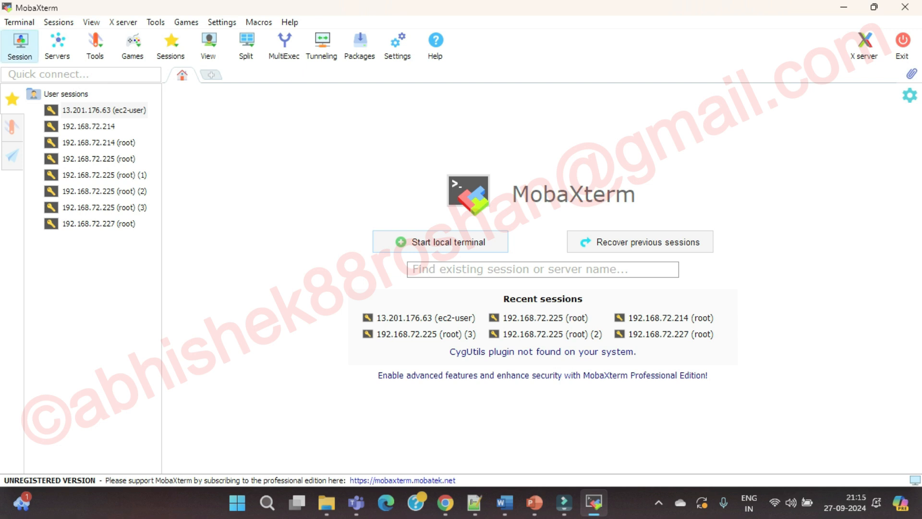
Step: Start a new SSH session and copy the public IPv4 address of ibm:yt:qa:linux:01 from the EC2 console
click(19, 46)
click(188, 108)
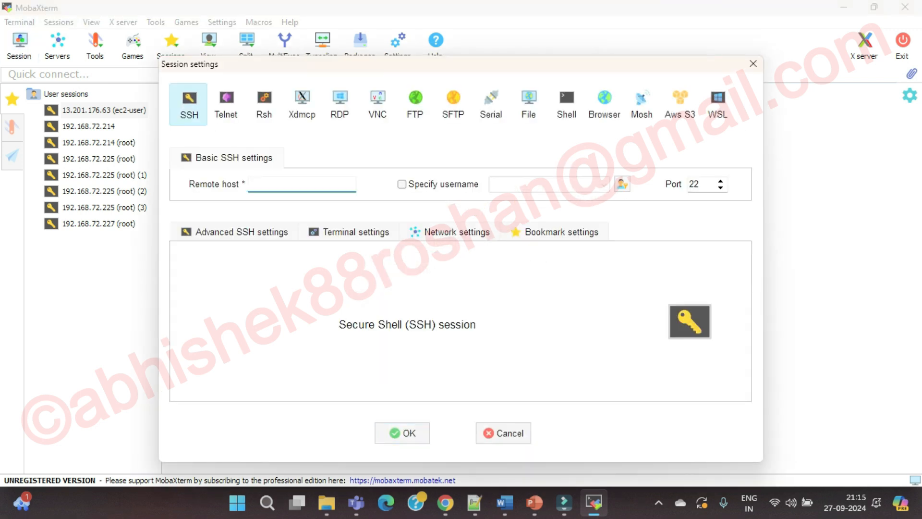
click(445, 502)
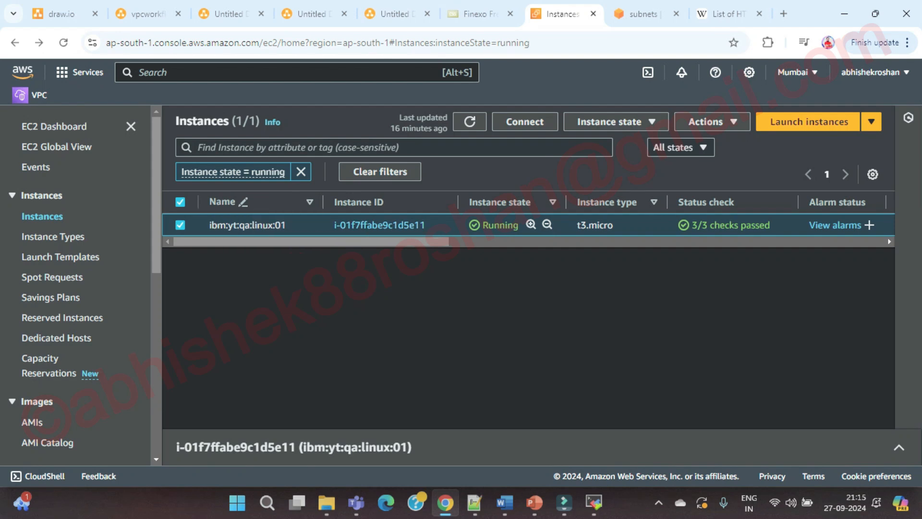
click(180, 225)
click(180, 225)
mouse_move(298, 241)
mouse_down()
mouse_move(510, 241)
mouse_move(297, 242)
mouse_up()
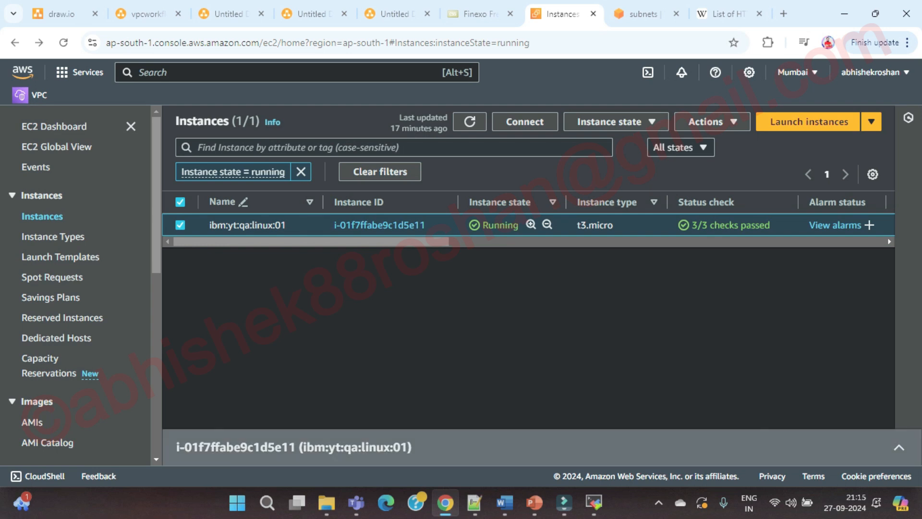
click(528, 447)
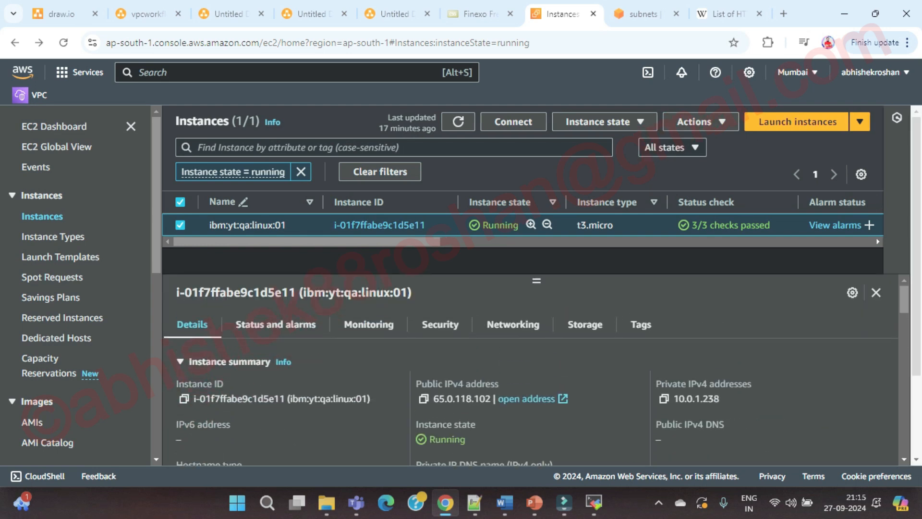
click(423, 398)
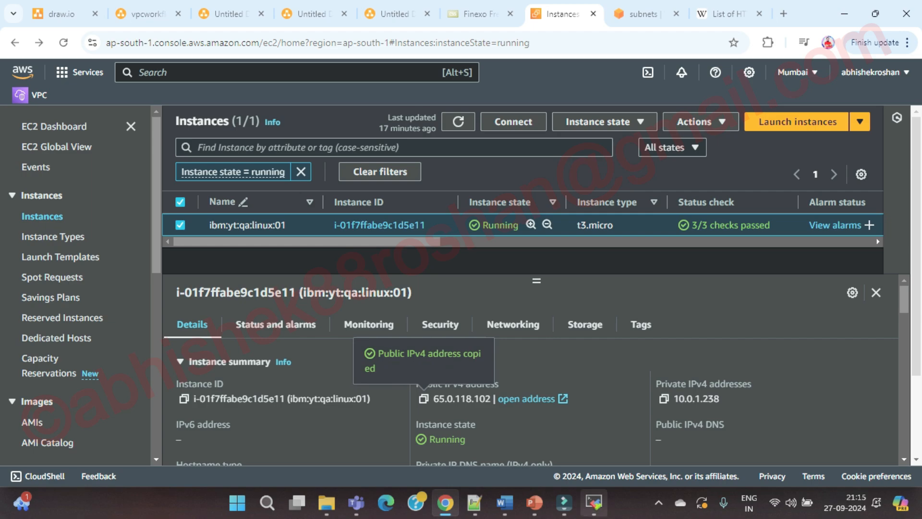
Step: In MobaXterm, set the SSH session's remote host to 65.0.118.102 and its username to ec2-user
click(594, 502)
key(ctrl+v)
click(401, 184)
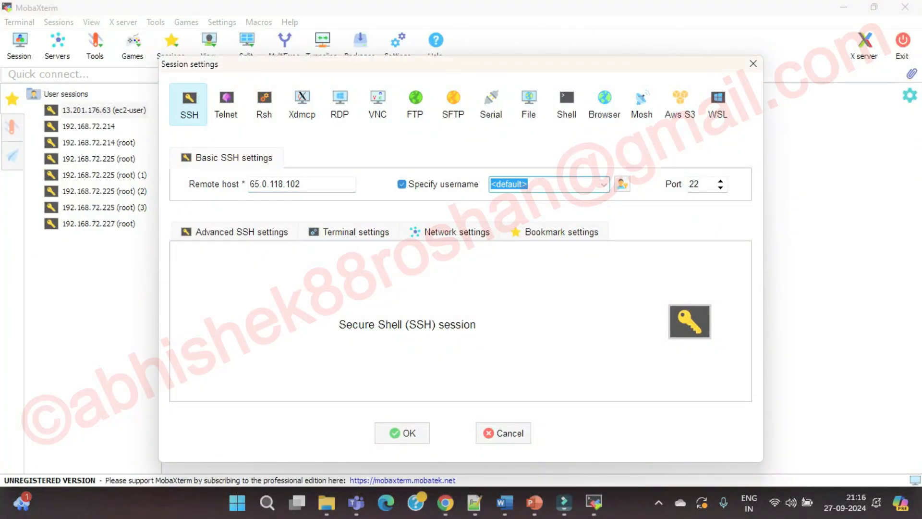
text(ec)
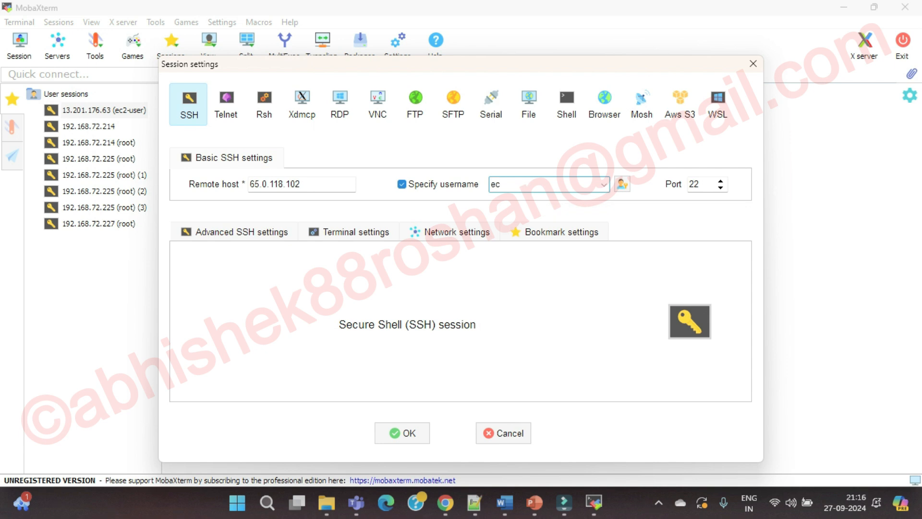
text(2-user)
Step: Enable private key authentication with linuxvmkeypair.ppk from Downloads and start the SSH session
click(234, 231)
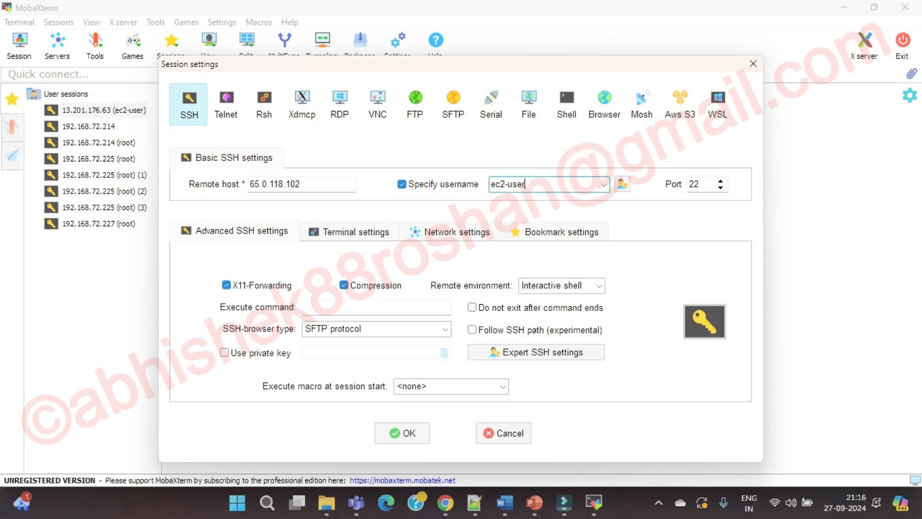
click(224, 353)
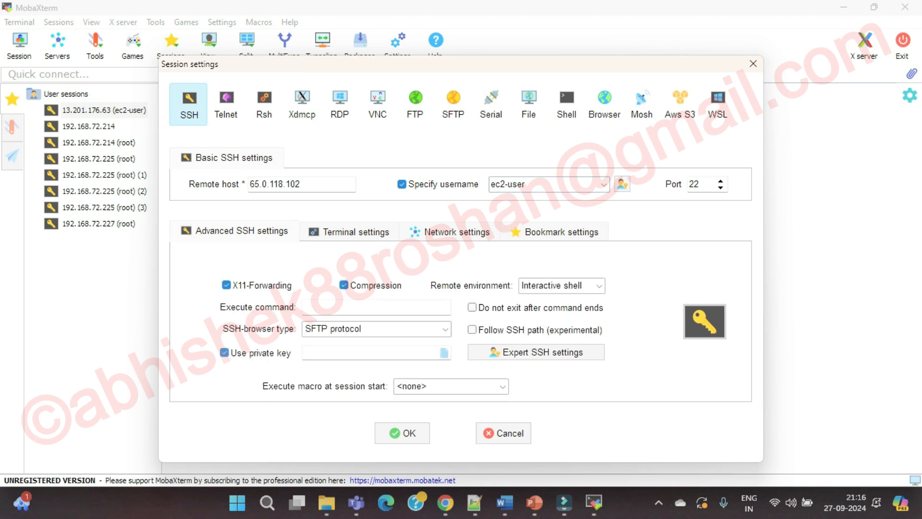
click(444, 352)
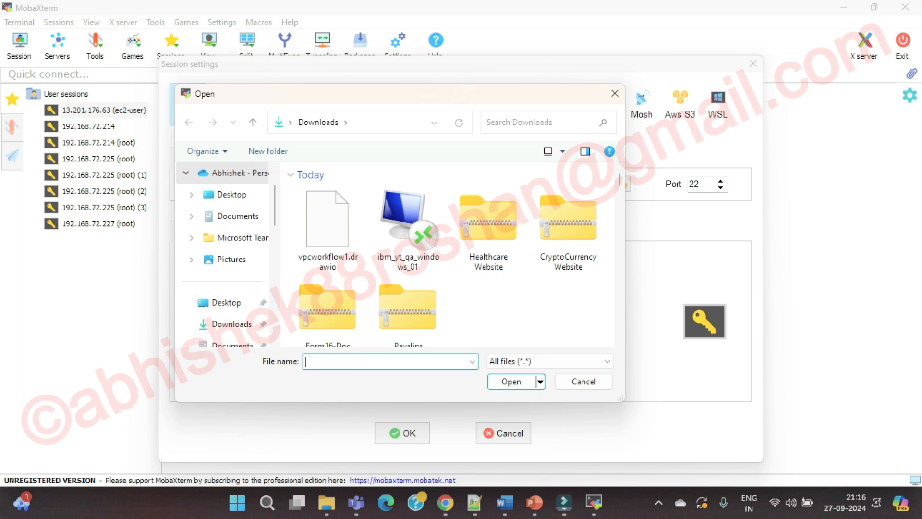
click(550, 362)
click(543, 373)
scroll(446, 259, down, 1)
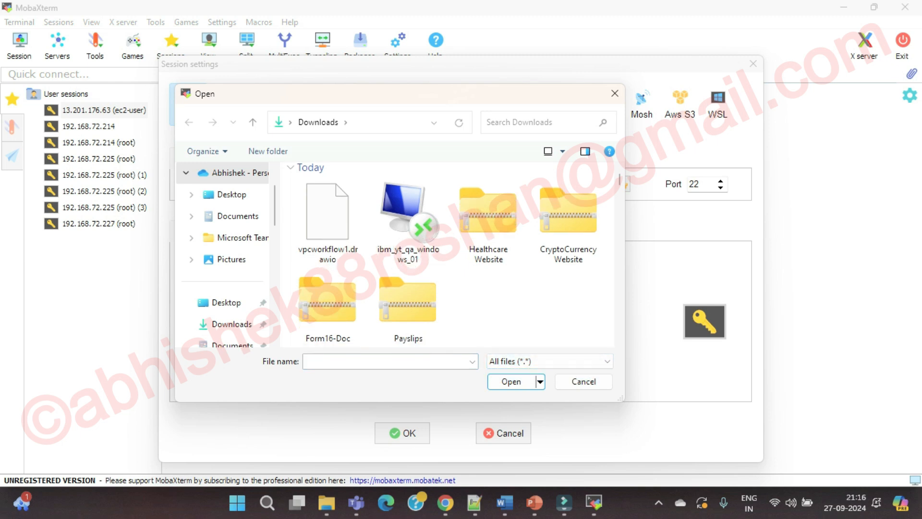
scroll(485, 337, down, 1)
scroll(447, 257, up, 1)
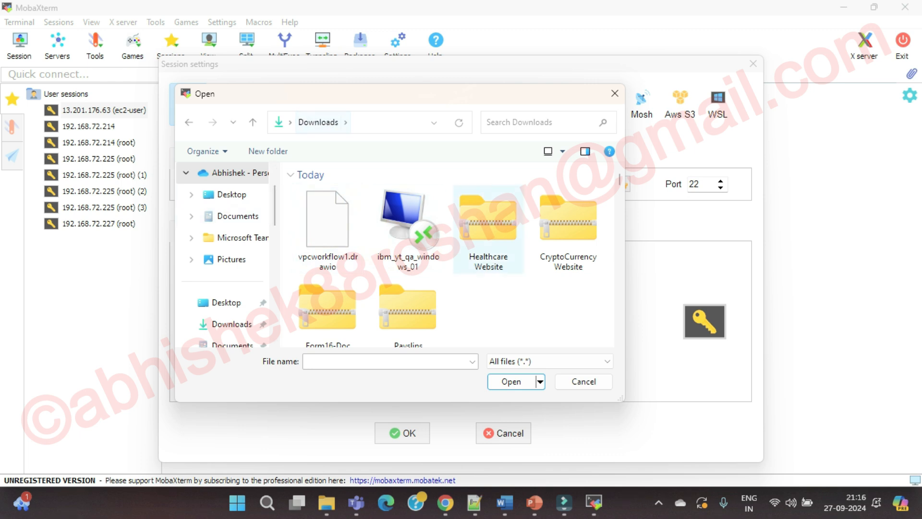
scroll(488, 259, down, 3)
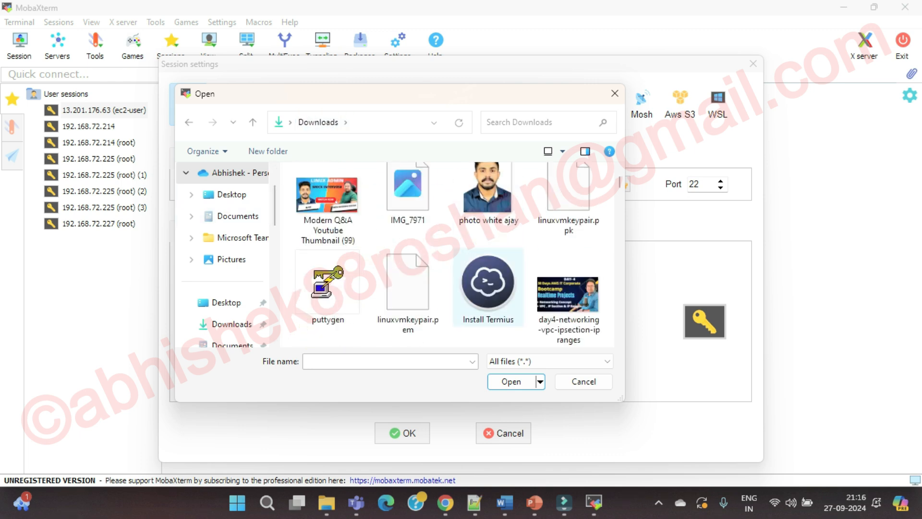
click(582, 204)
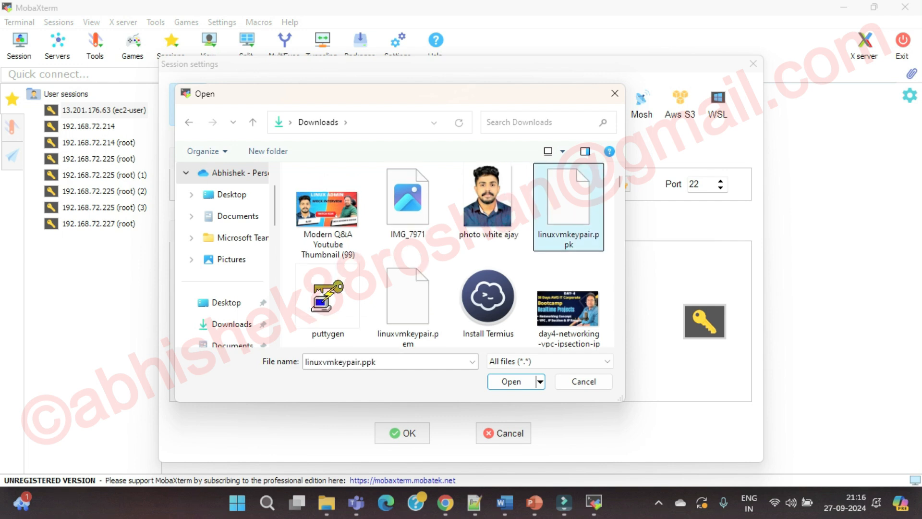
click(512, 381)
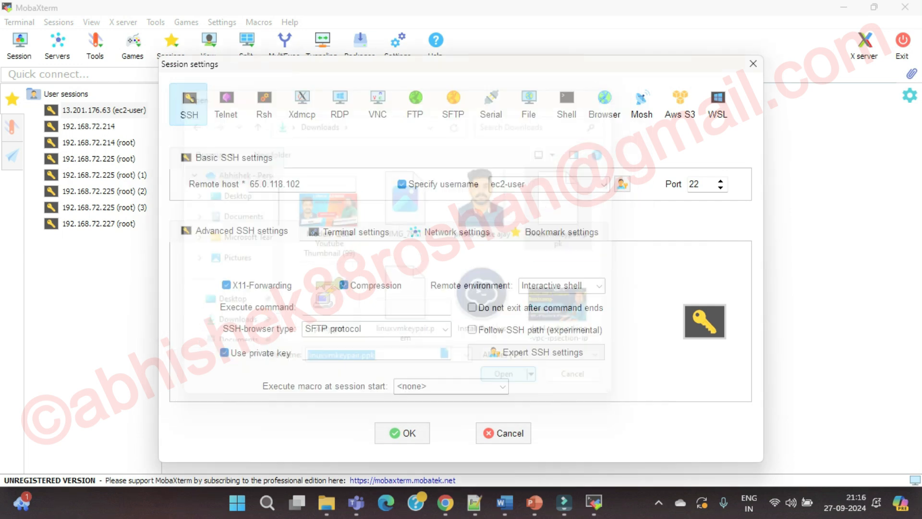
click(403, 434)
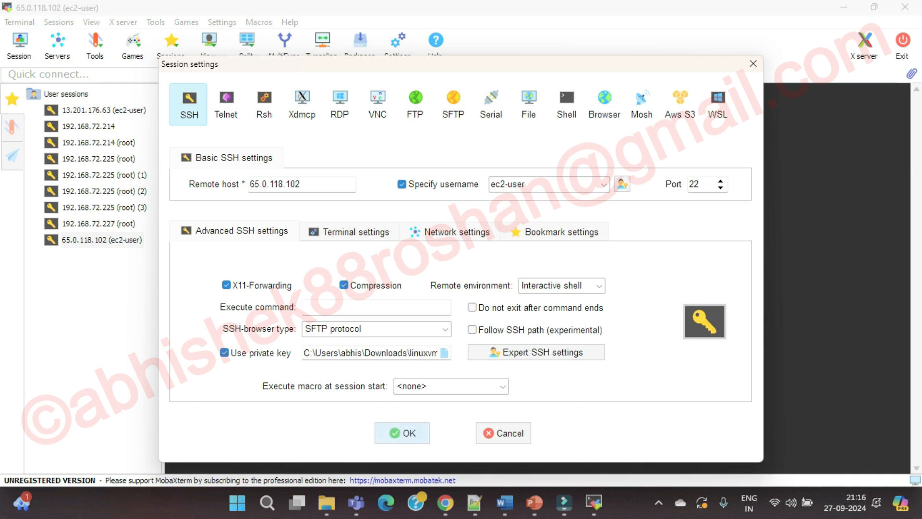
key(Return)
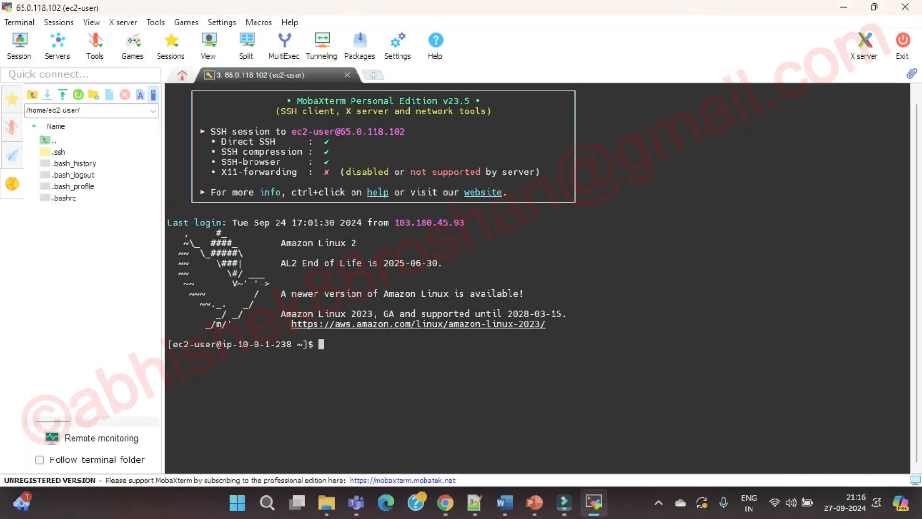
Step: Increase the terminal's font size twice and clear the screen
right_click(298, 74)
click(345, 238)
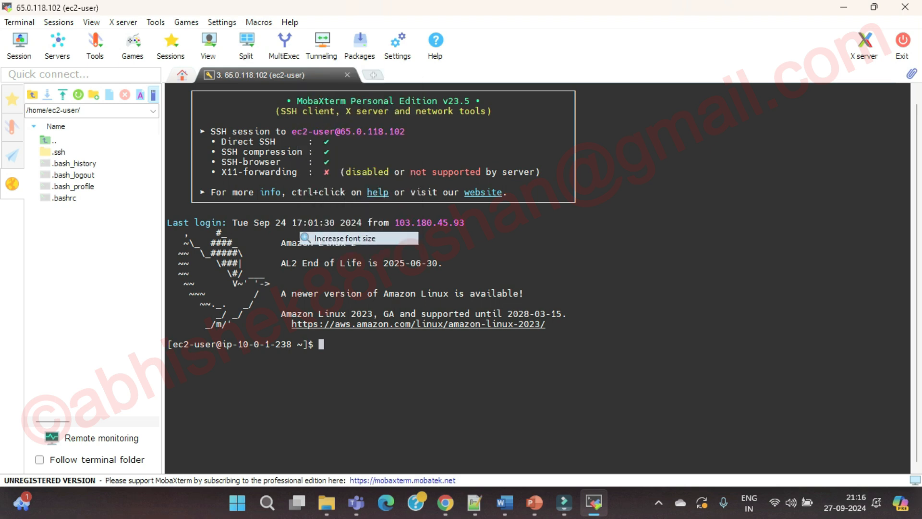
right_click(289, 74)
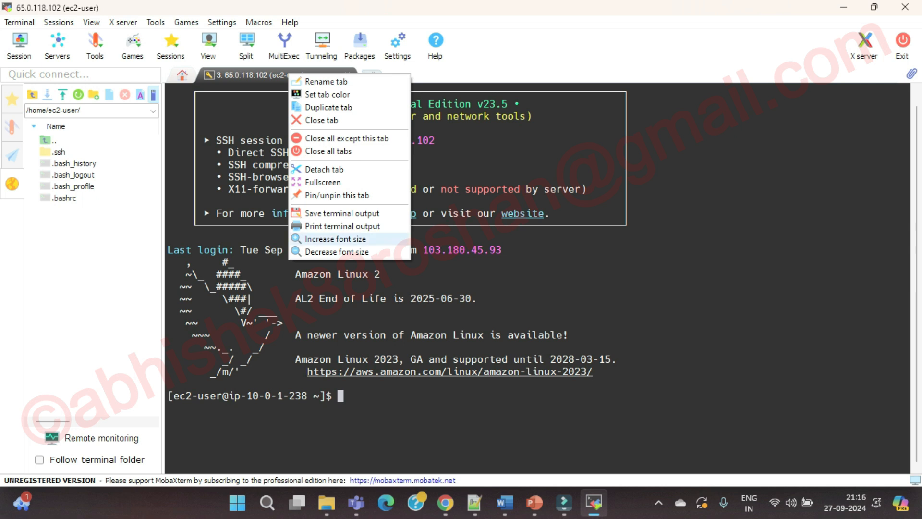
click(336, 238)
text(clear)
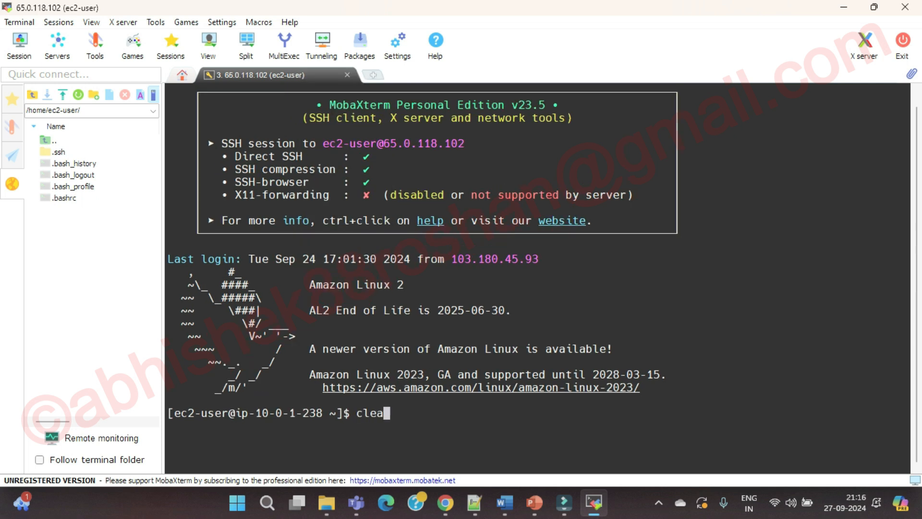
key(Return)
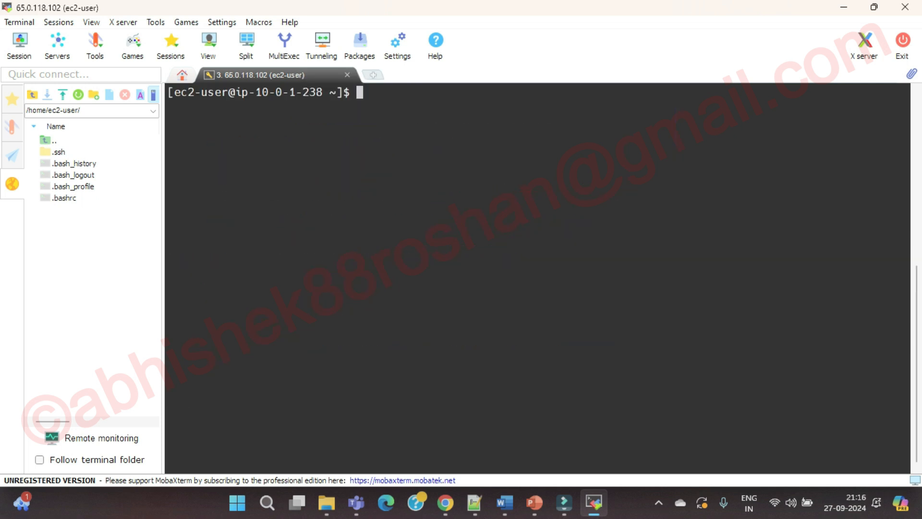
Step: Copy ibm:yt:qa:linux:01 from the Notepad++ list and rename the MobaXterm session tab with it
click(474, 503)
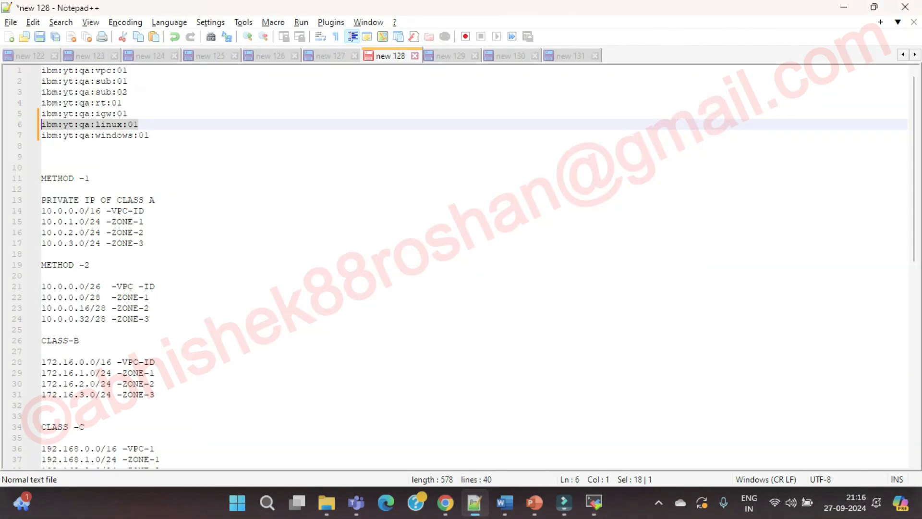
right_click(122, 126)
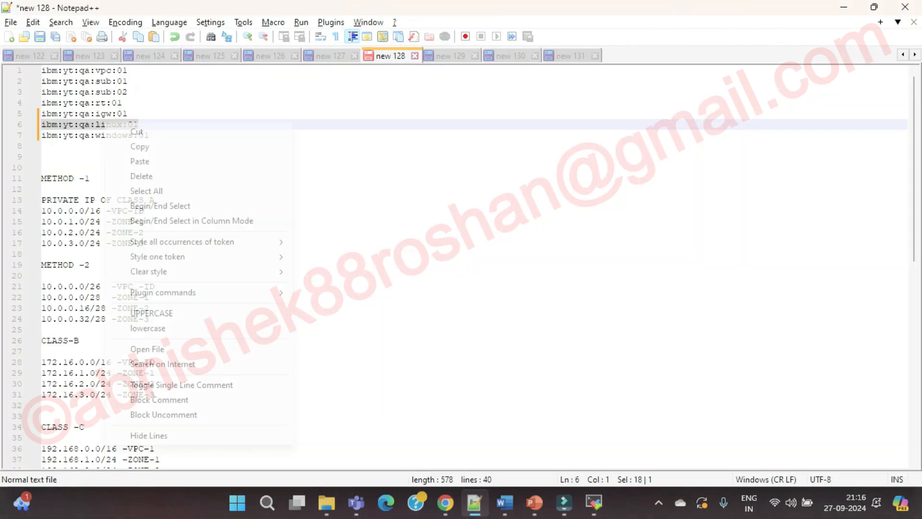
click(139, 146)
key(alt+Tab)
right_click(242, 75)
click(279, 83)
key(ctrl+v)
key(Return)
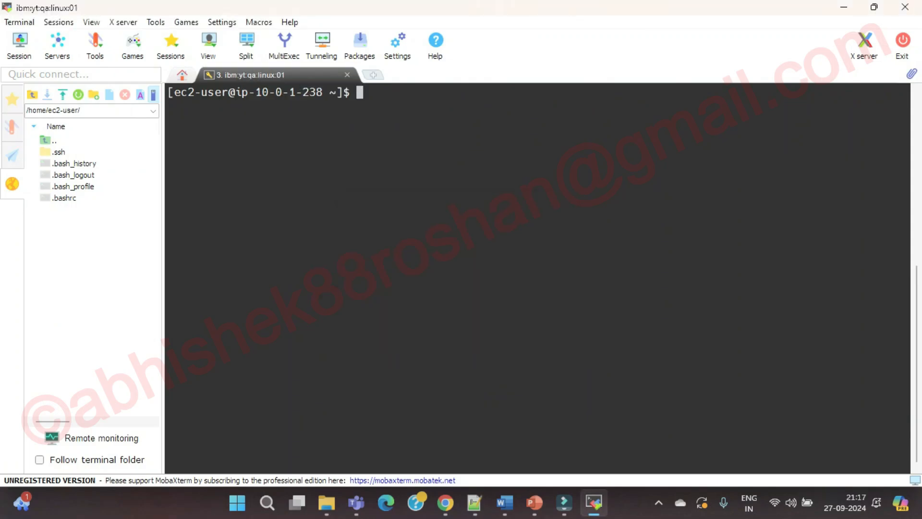
Step: Check the logged-in account with whoami and switch to a root shell with sudo -i
text(sudo)
key(BackSpace)
key(BackSpace)
key(BackSpace)
key(BackSpace)
key(BackSpace)
text(whoami)
key(Return)
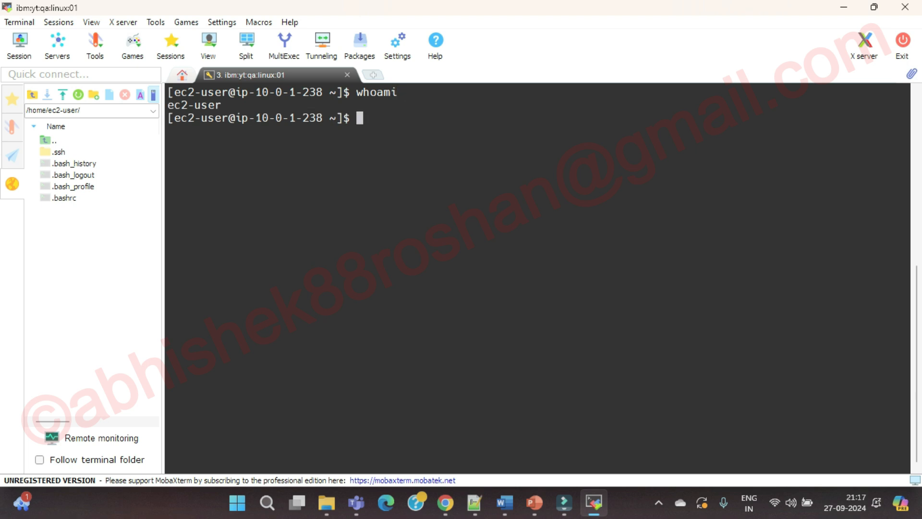
text(sudo -i)
key(Return)
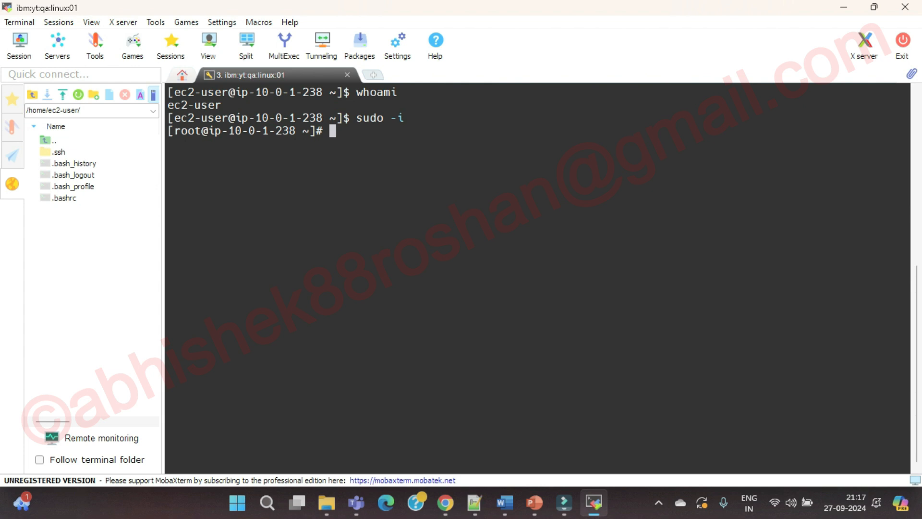
Step: In the EC2 console in Chrome, open the SSH client connection instructions for ibm:yt:qa:linux:01
click(445, 502)
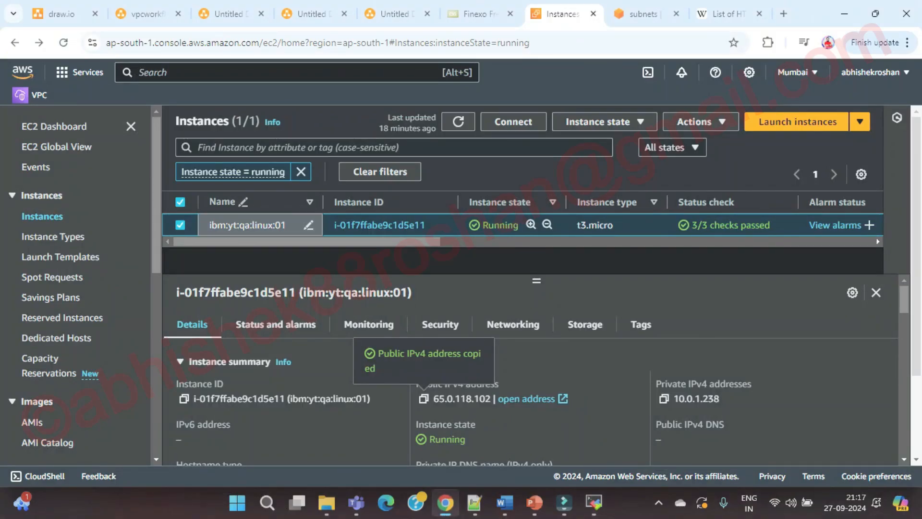
right_click(275, 224)
click(299, 211)
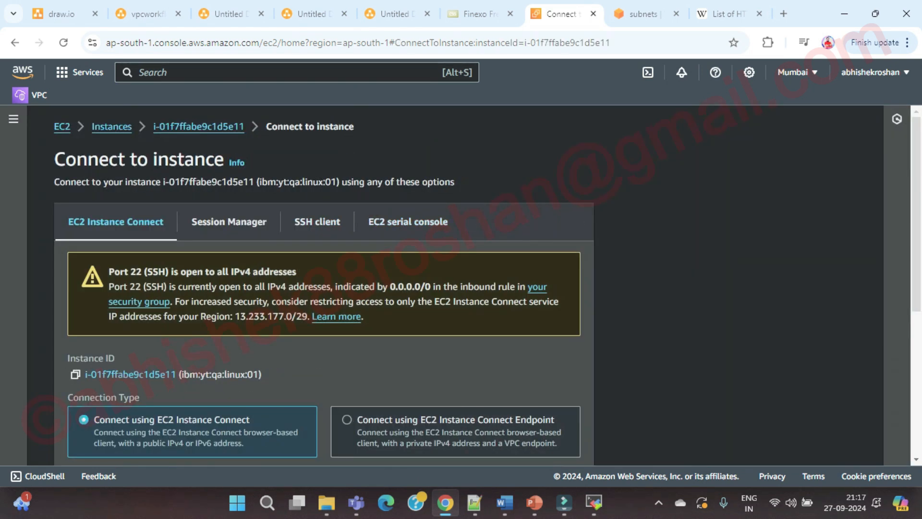
scroll(317, 154, down, 2)
click(317, 154)
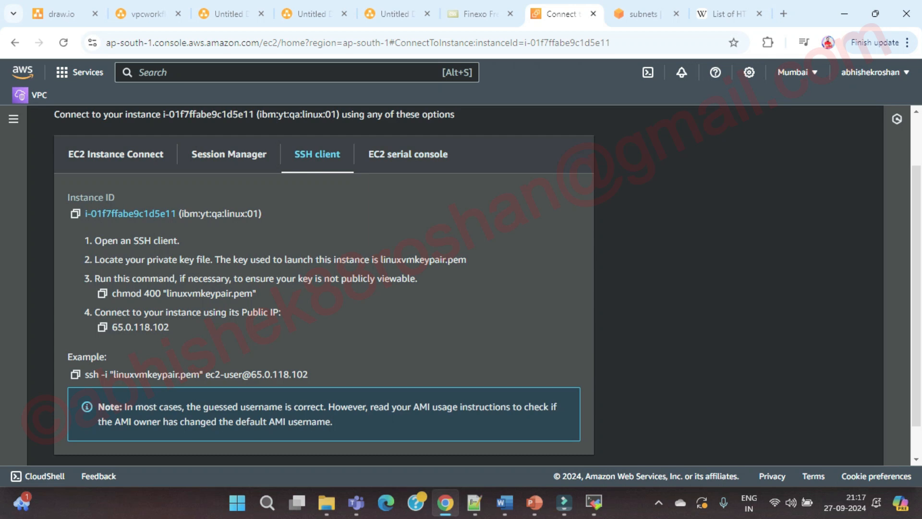
Step: Examine the SSH client instructions, from opening the client and locating the key file to connecting by public IP
drag(95, 240, 175, 328)
click(202, 332)
scroll(487, 287, down, 1)
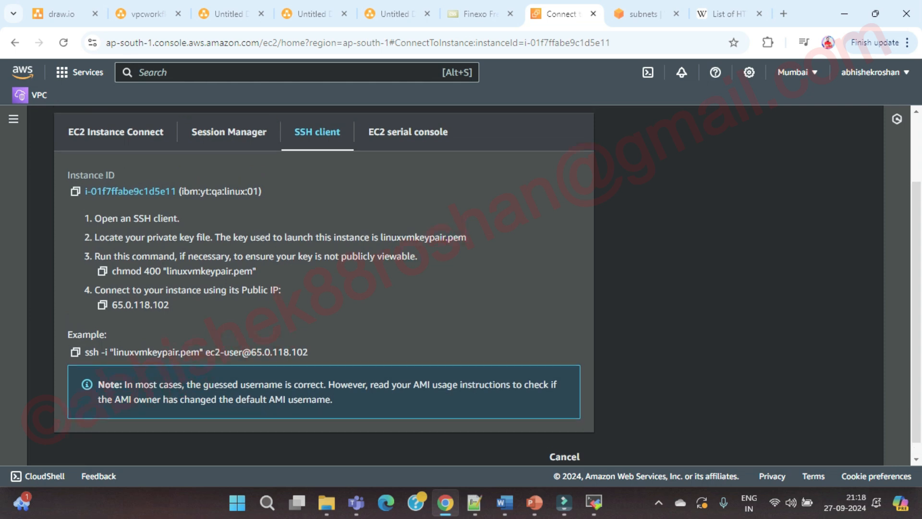
scroll(322, 284, up, 2)
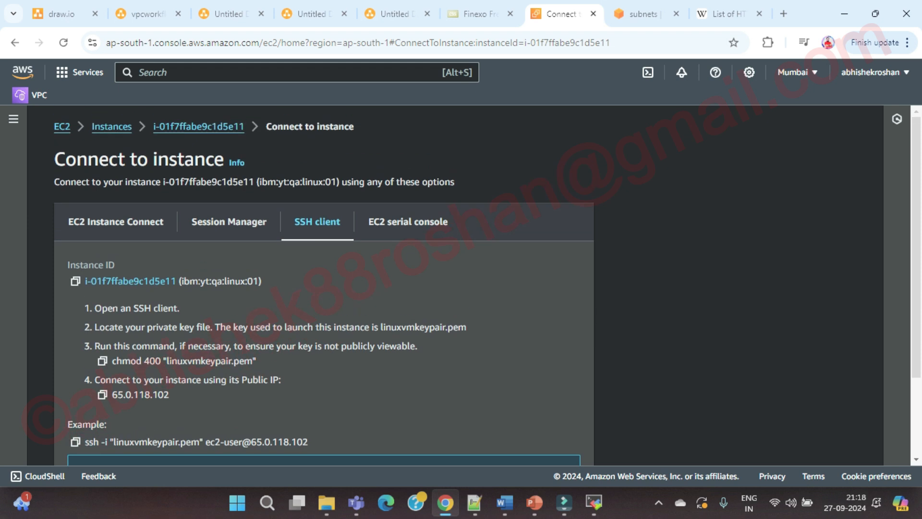
scroll(322, 284, down, 2)
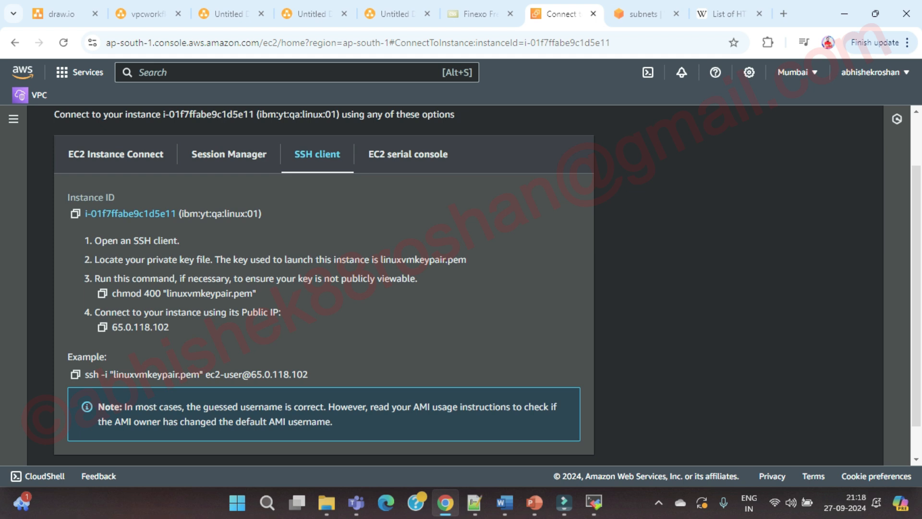
drag(67, 146, 280, 313)
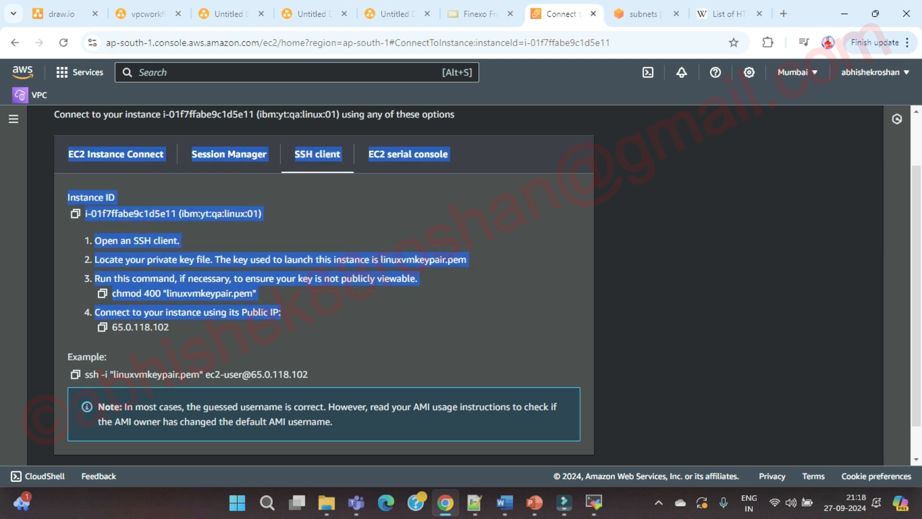
click(308, 316)
drag(134, 240, 177, 240)
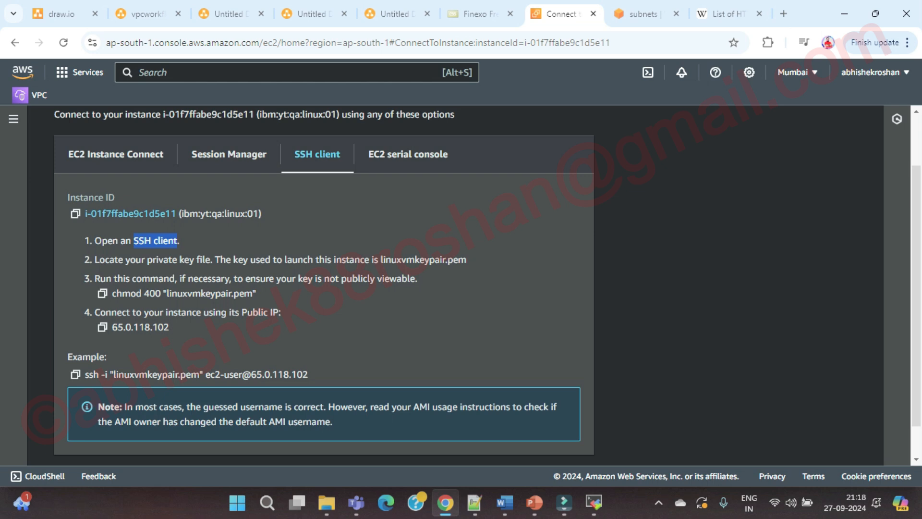
click(184, 241)
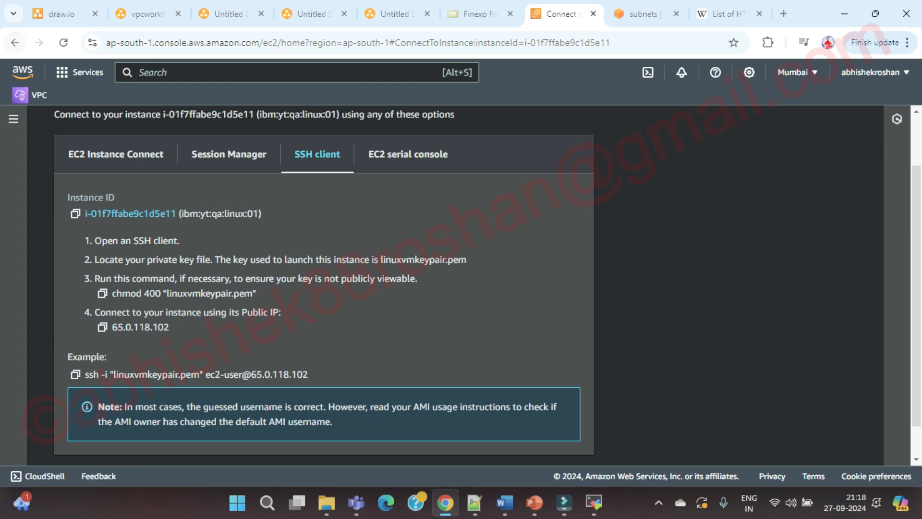
Step: Return to the instances list and review the instance labels on the subnets in the vpcworkflow1.drawio diagram
key(alt+Left)
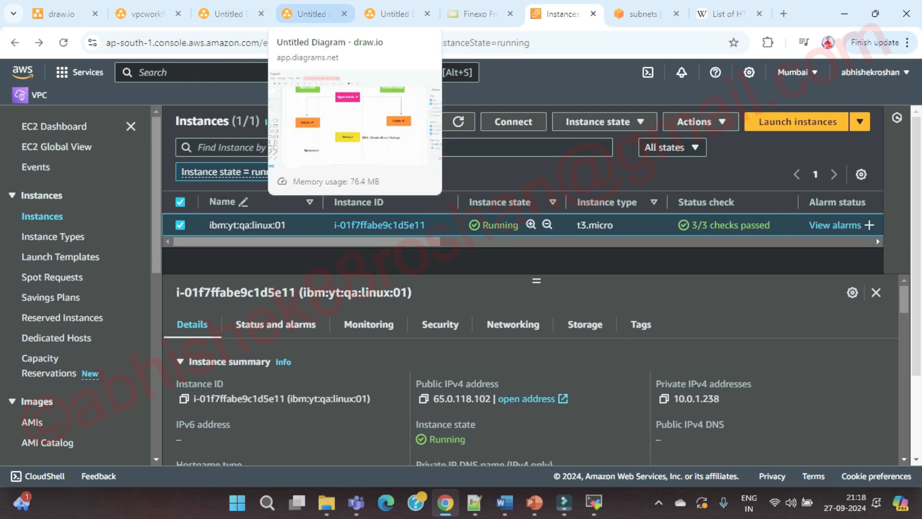
click(313, 14)
click(147, 13)
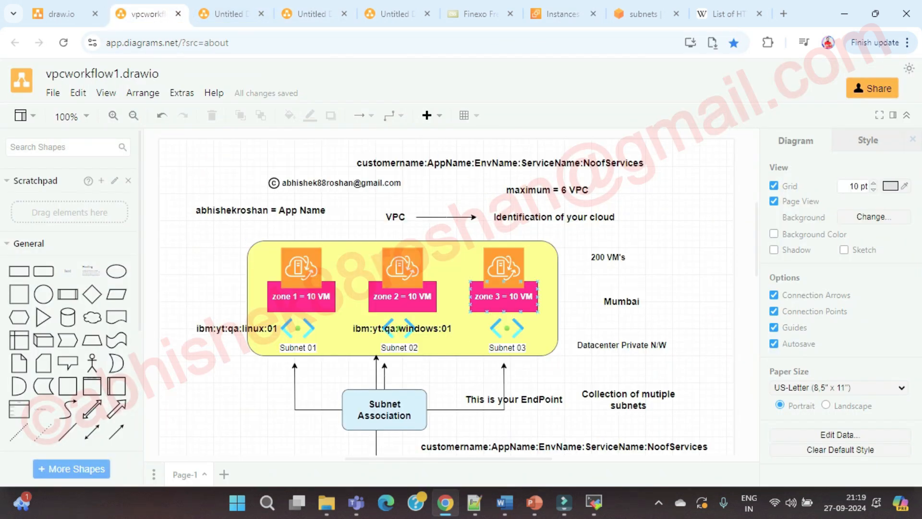
mouse_move(402, 352)
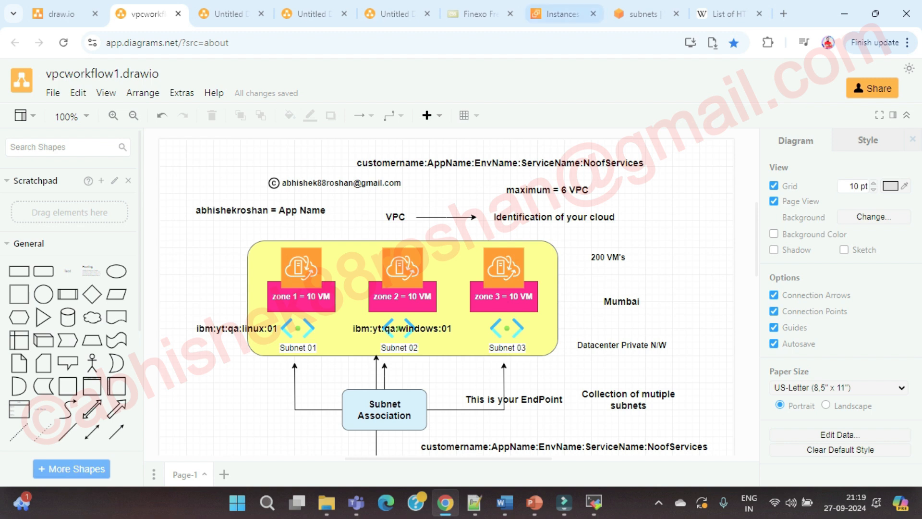
Step: Start launching a new EC2 instance from the instances list and begin its name entry
click(562, 13)
click(798, 122)
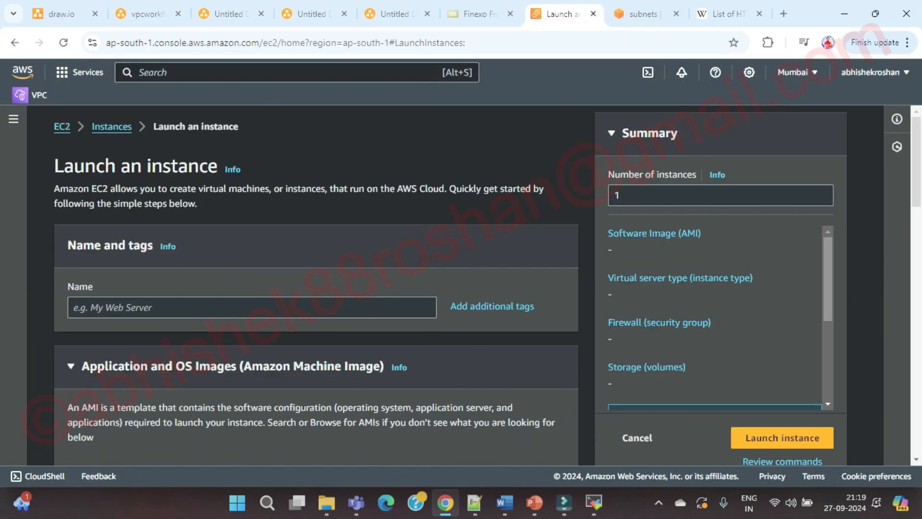
click(252, 308)
Step: Copy the name ibm:yt:qa:windows:01 from the Notepad++ list and return to the instance launch form in Chrome
key(alt+Tab)
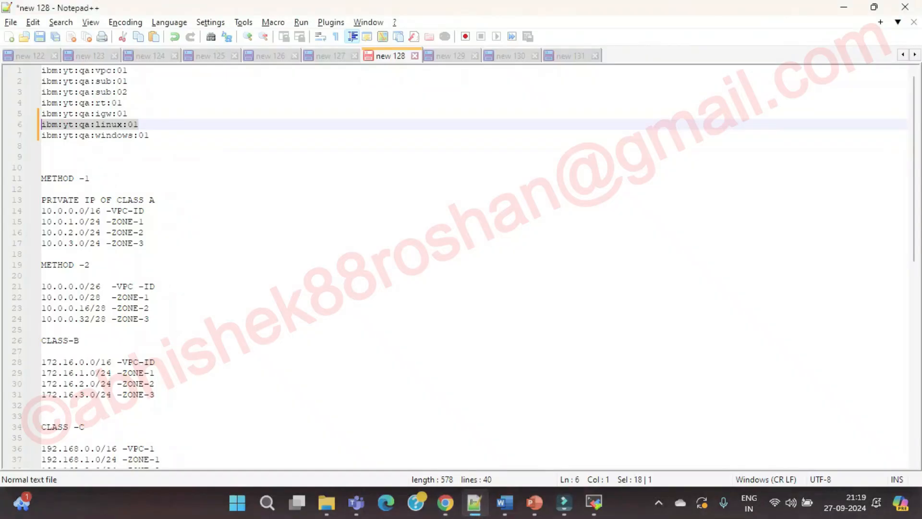
key(Down)
key(End)
key(shift+Left)
key(shift+Left)
key(shift+Left)
key(shift+Left)
key(shift+Left)
key(shift+Left)
key(shift+Left)
key(shift+Left)
key(shift+Left)
key(shift+Left)
key(shift+Left)
key(shift+Left)
key(shift+Left)
key(shift+Left)
key(shift+Left)
key(shift+Left)
key(shift+Left)
key(shift+Left)
key(shift+Left)
key(shift+Left)
key(ctrl+c)
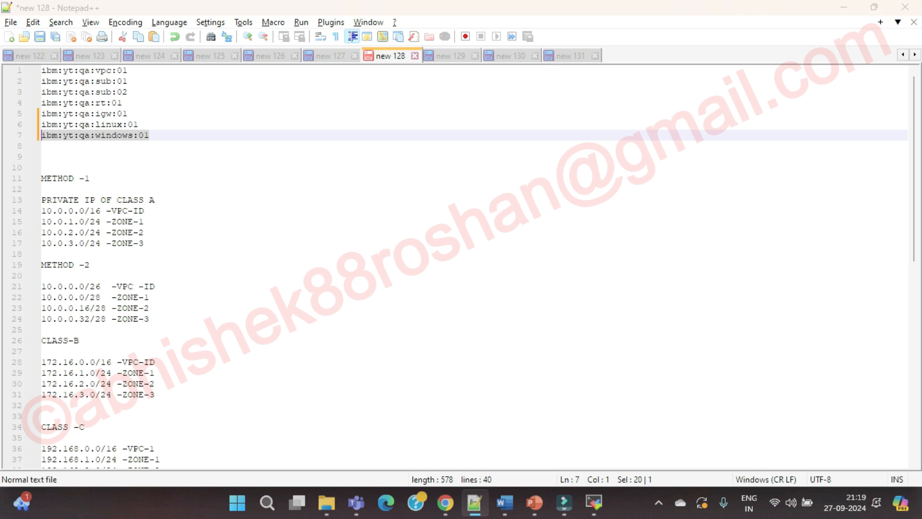
key(alt+Tab)
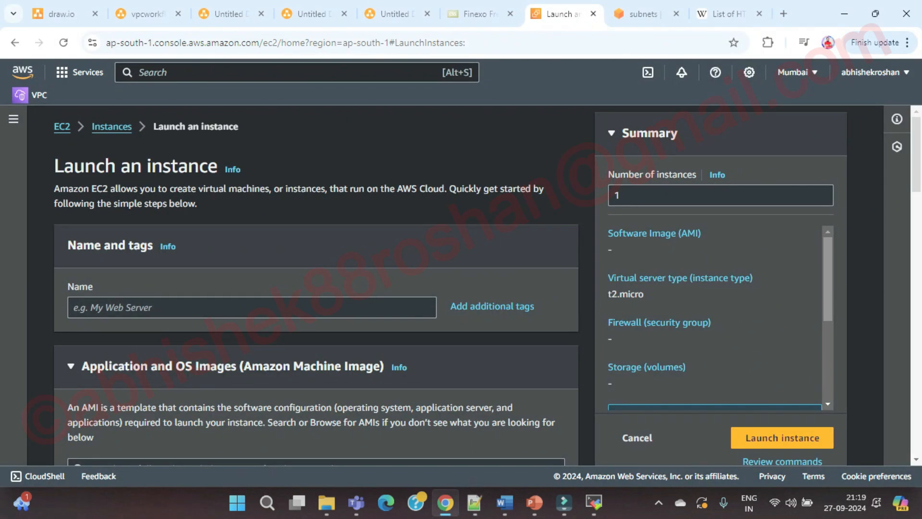
Step: Name the new instance ibm:yt:qa:windows:01 and review its subnet placement in the vpcworkflow1.drawio diagram
click(252, 307)
key(ctrl+v)
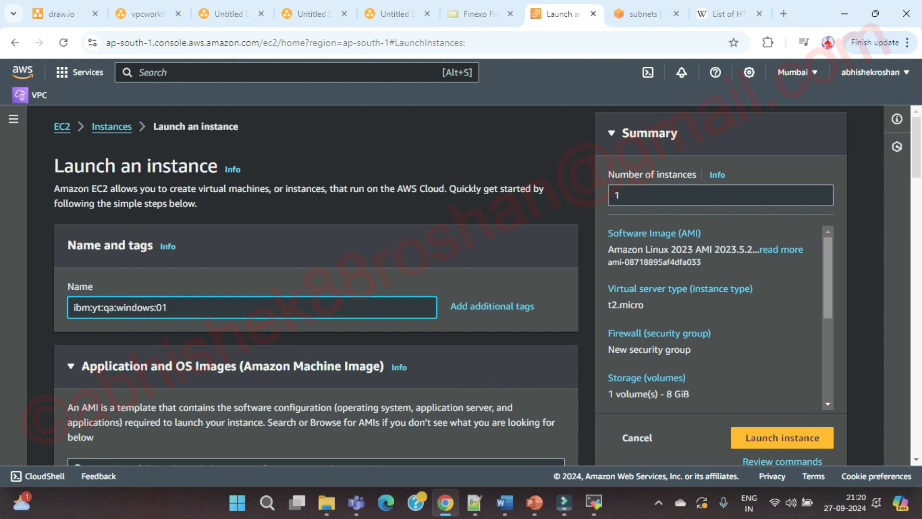
click(146, 13)
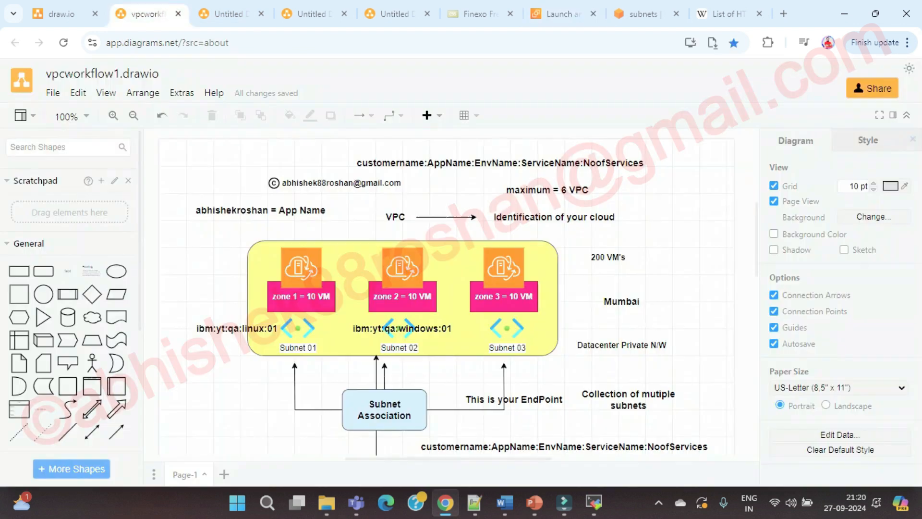
drag(193, 235, 672, 376)
click(671, 376)
click(386, 310)
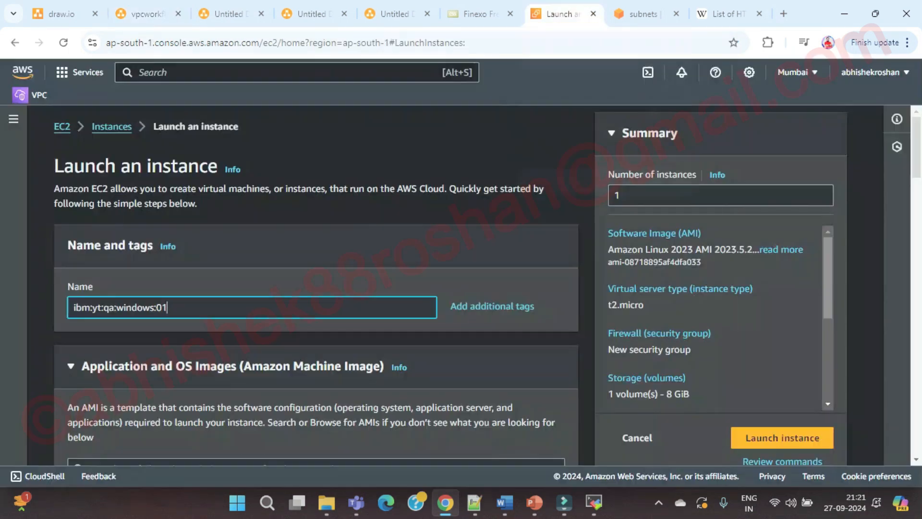
Step: Return to the launch form, search the AMI catalog for windows, and select Microsoft Windows Server 2016 Base
click(562, 14)
scroll(316, 285, down, 3)
scroll(316, 285, down, 3)
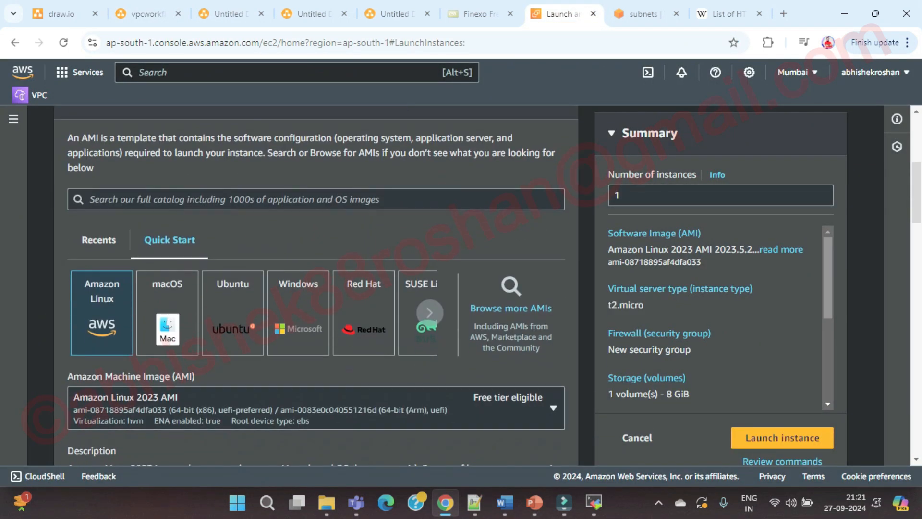
click(511, 307)
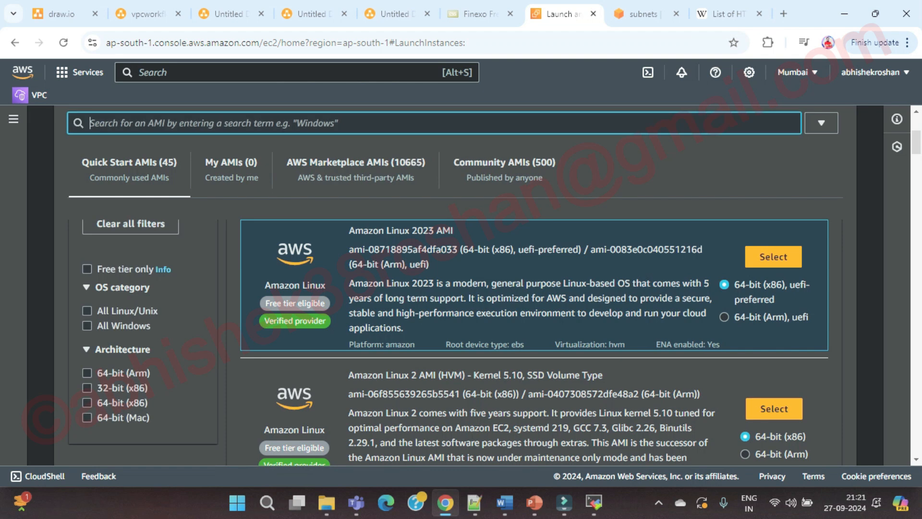
text(windows)
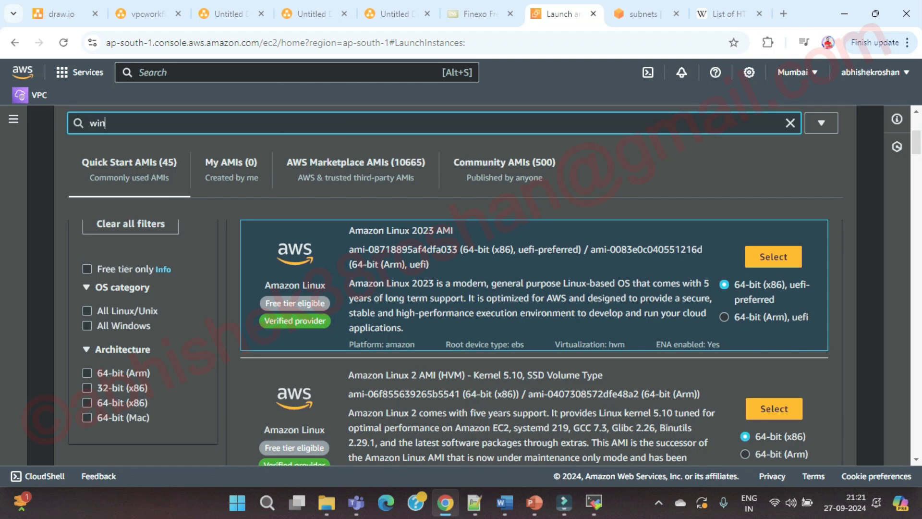
key(Return)
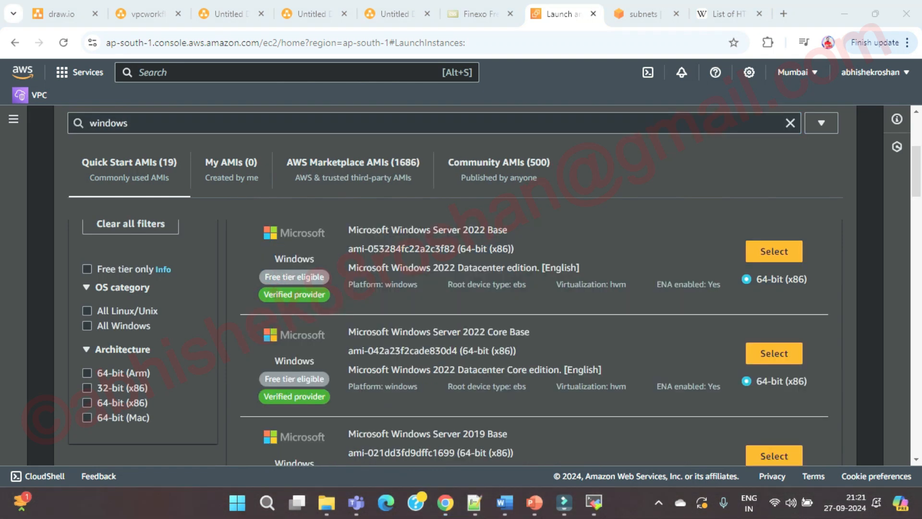
scroll(448, 342, down, 4)
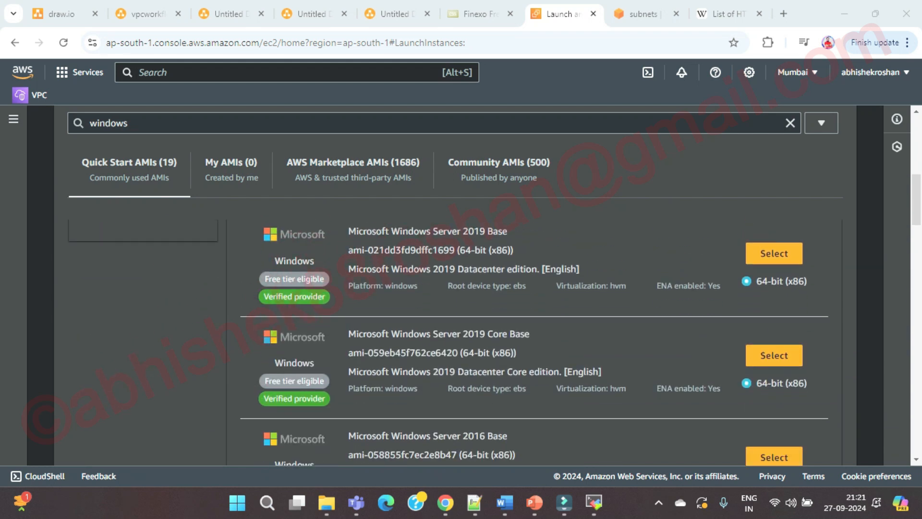
scroll(773, 389, down, 2)
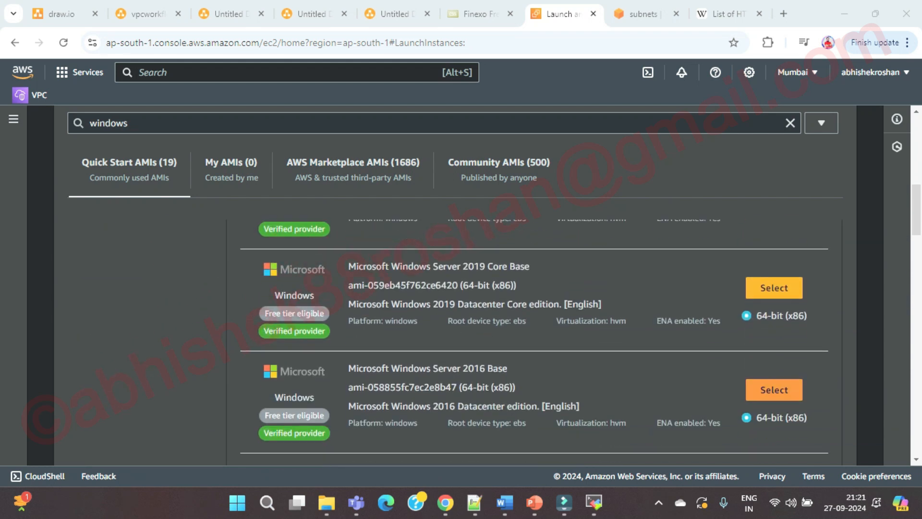
click(774, 389)
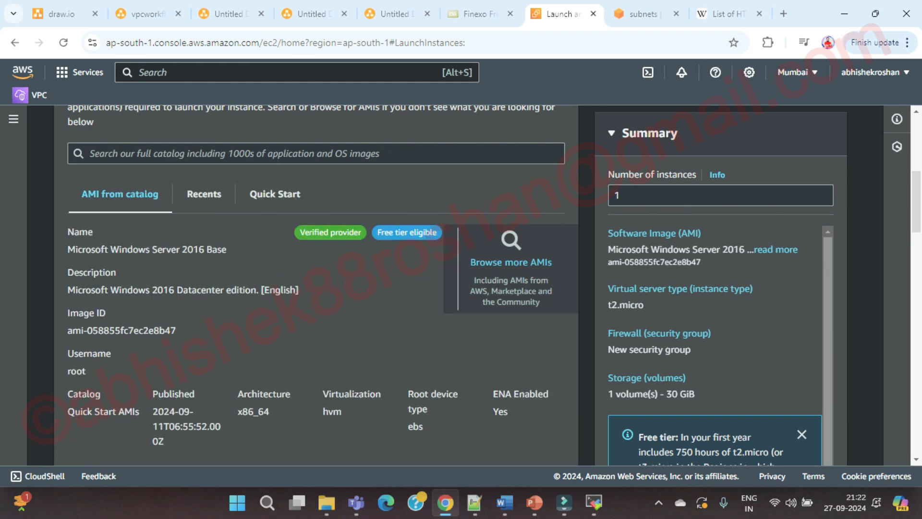
Step: Review the selected AMI's details and the instance type section of the launch form
scroll(316, 289, down, 2)
scroll(316, 288, down, 1)
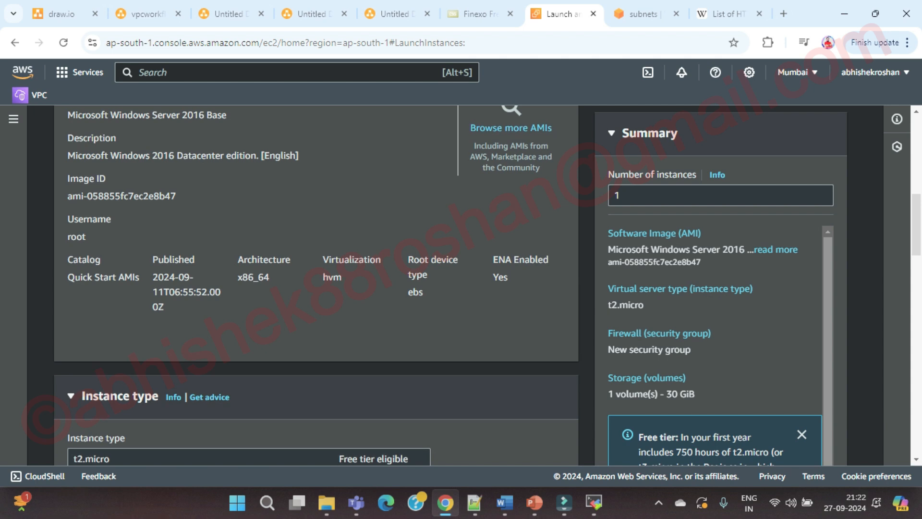
scroll(316, 288, up, 2)
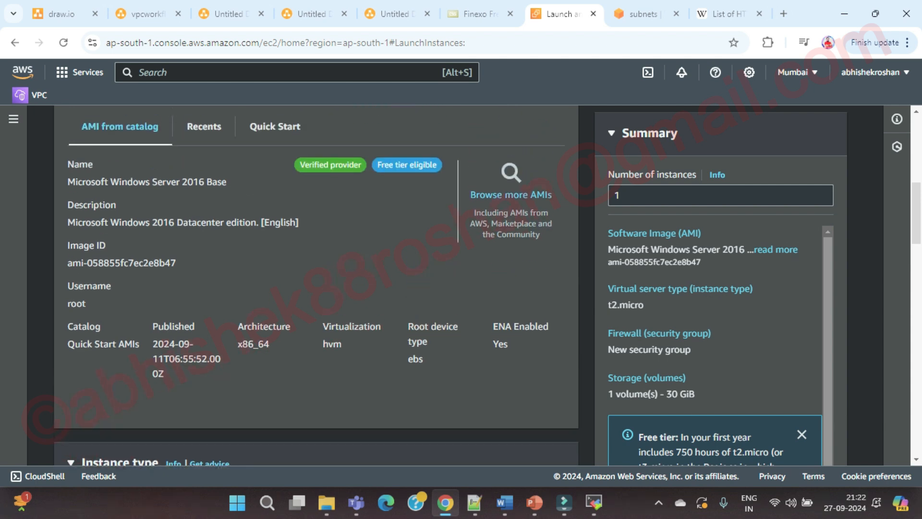
drag(182, 182, 227, 182)
click(228, 182)
scroll(315, 288, down, 6)
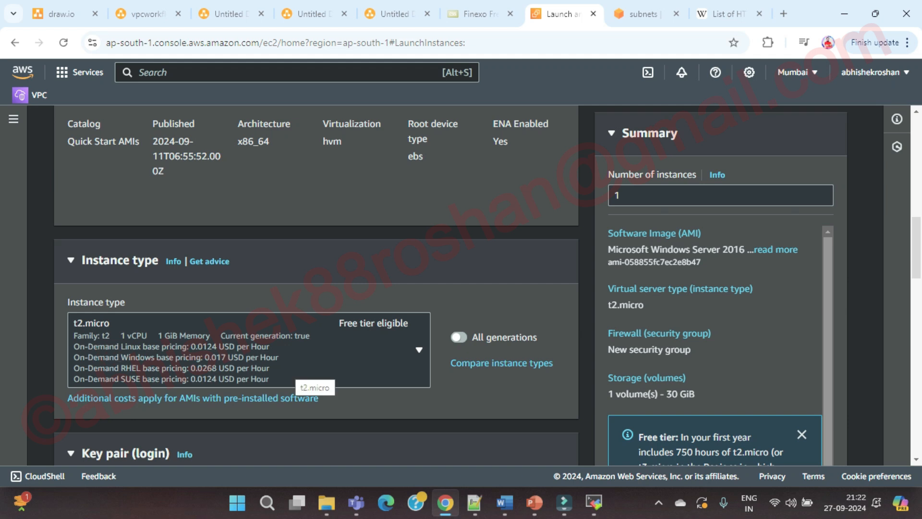
scroll(316, 284, down, 3)
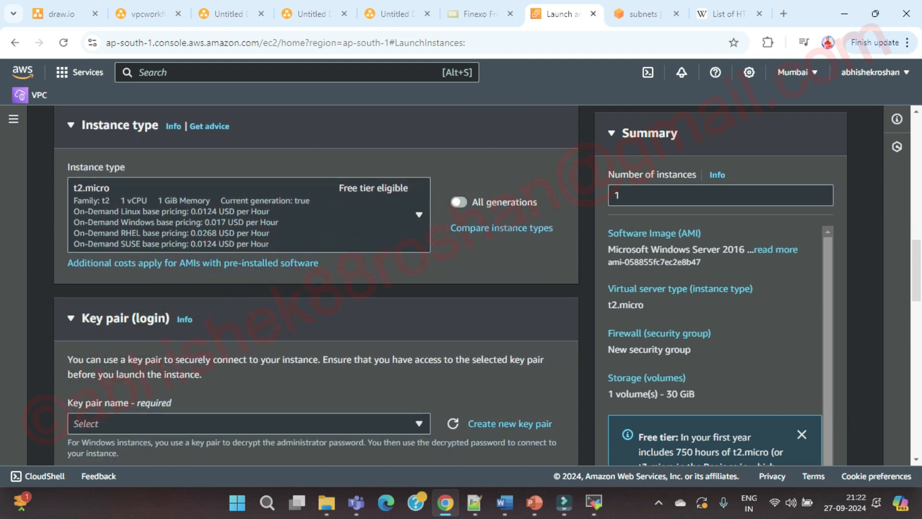
Step: Open the key pair choices and review the untitled diagram of Linux and Windows key pair formats
scroll(316, 285, down, 3)
click(316, 289)
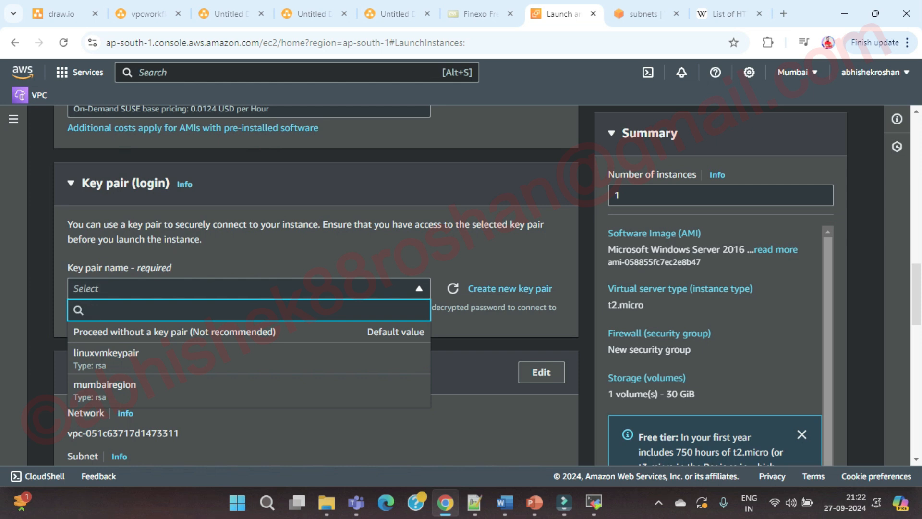
click(226, 13)
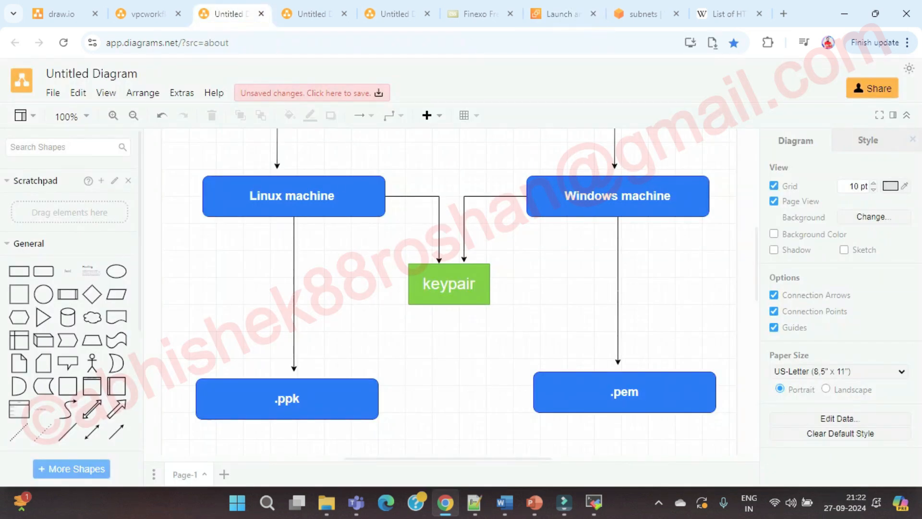
mouse_move(197, 142)
mouse_down()
mouse_move(715, 344)
mouse_move(728, 455)
mouse_up()
click(720, 432)
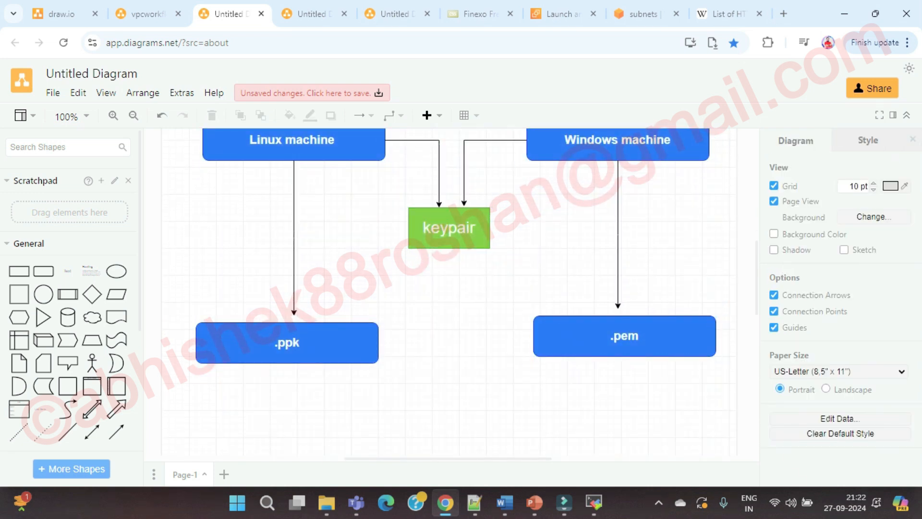
scroll(449, 288, up, 3)
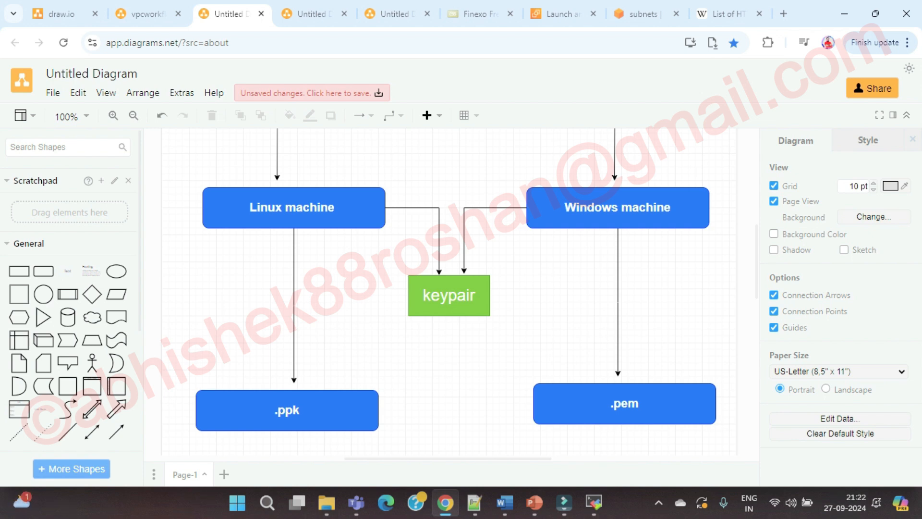
Step: Return to the launch form and choose linuxvmkeypair as the login key pair
click(563, 14)
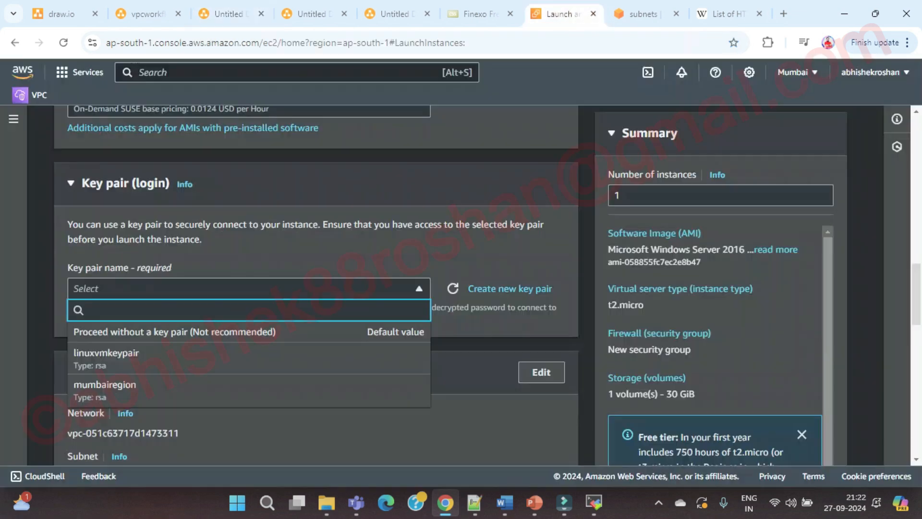
click(249, 288)
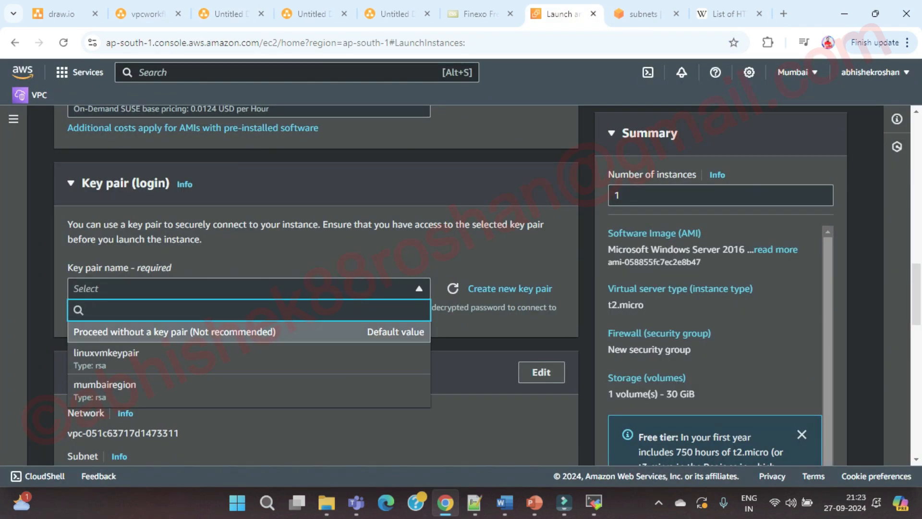
click(248, 357)
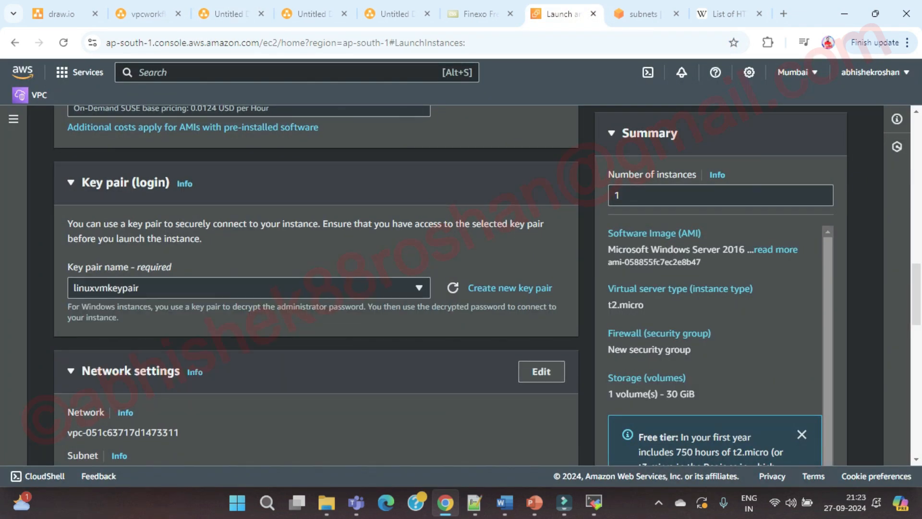
Step: Edit the network settings to use the VPC ibm:yt:qa:vpc:01 with the subnet ibm:yt:qa:sub:02
scroll(316, 288, down, 4)
click(541, 170)
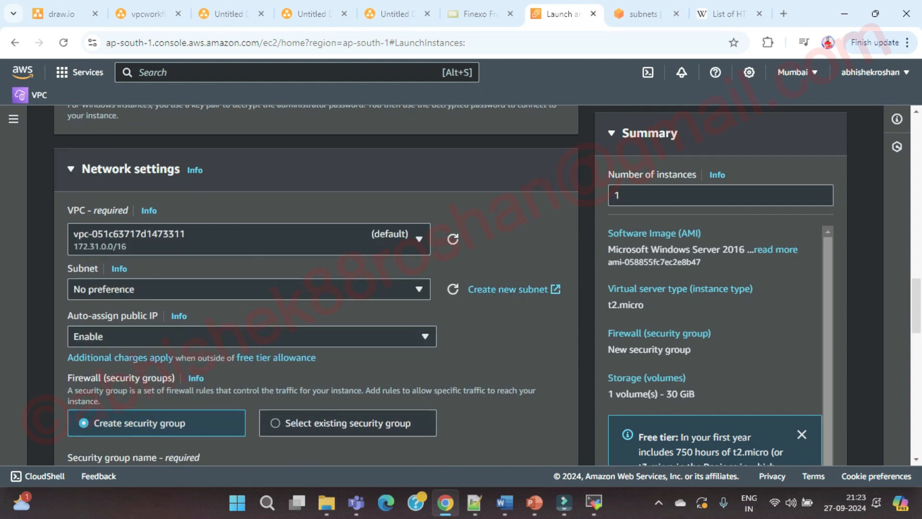
click(249, 239)
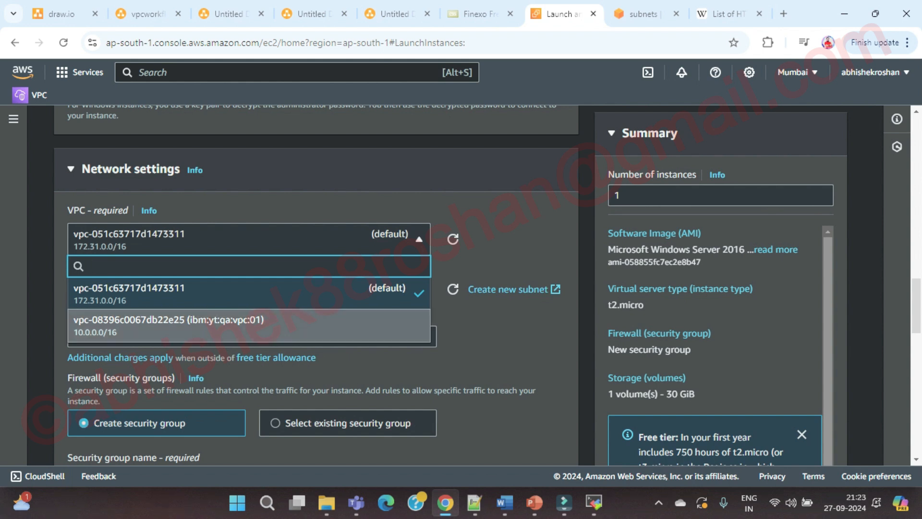
click(249, 326)
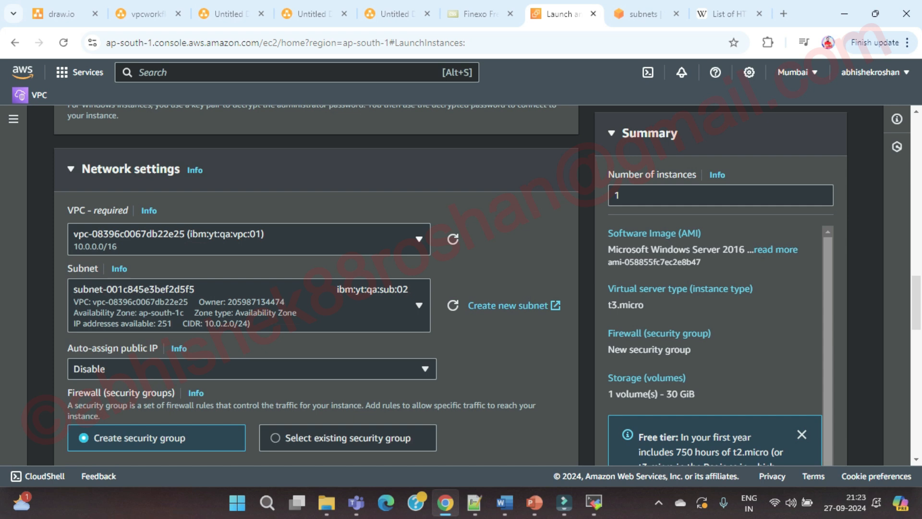
click(249, 305)
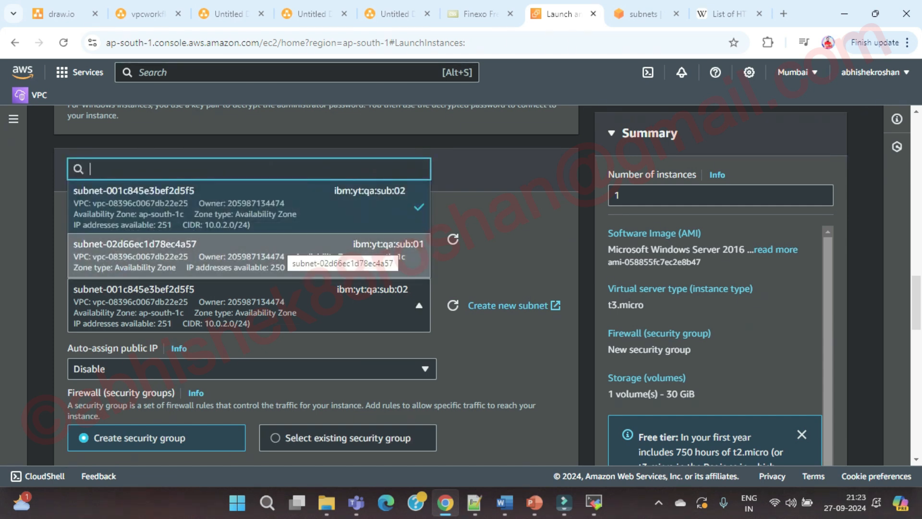
click(249, 306)
Step: Enable auto-assigning of a public IP and set the firewall to use an existing security group
scroll(308, 288, down, 3)
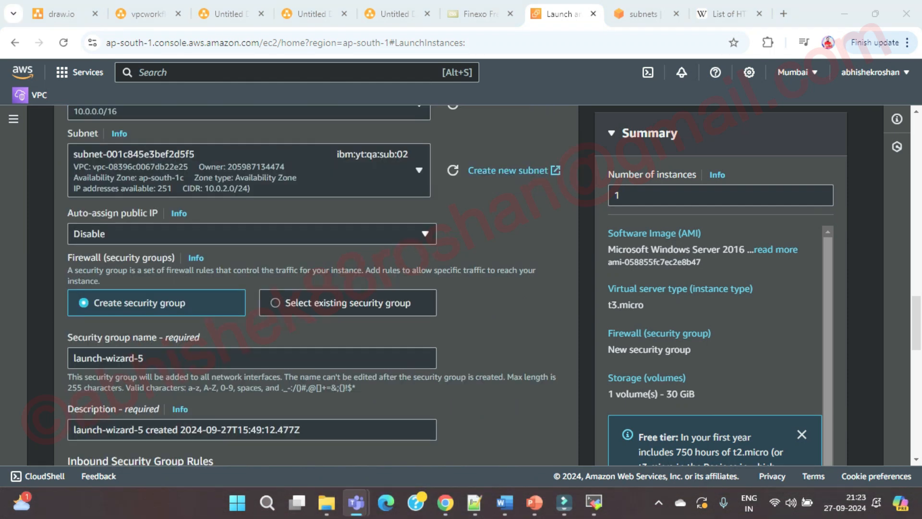
click(250, 234)
click(250, 255)
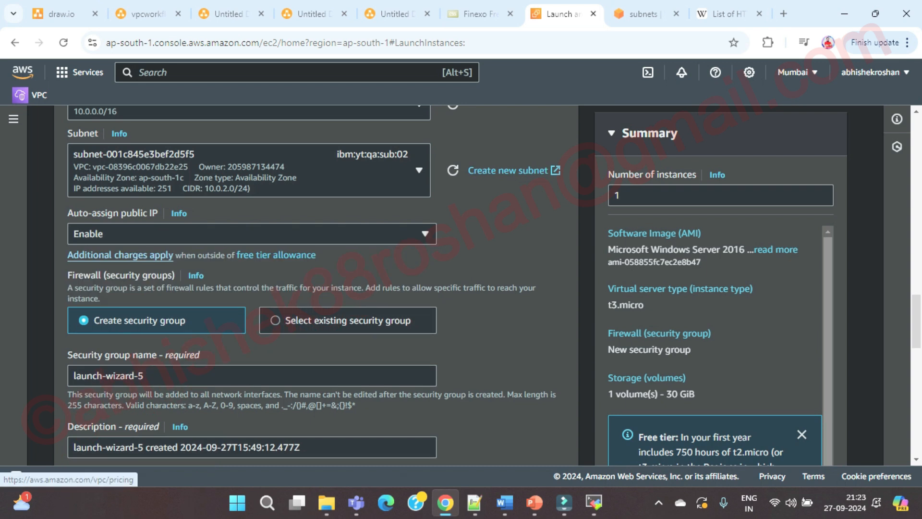
scroll(249, 288, down, 2)
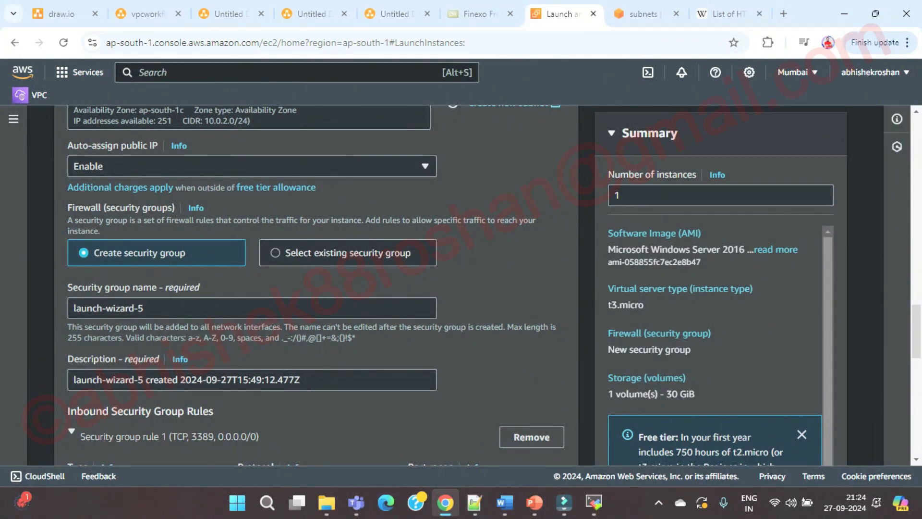
click(275, 253)
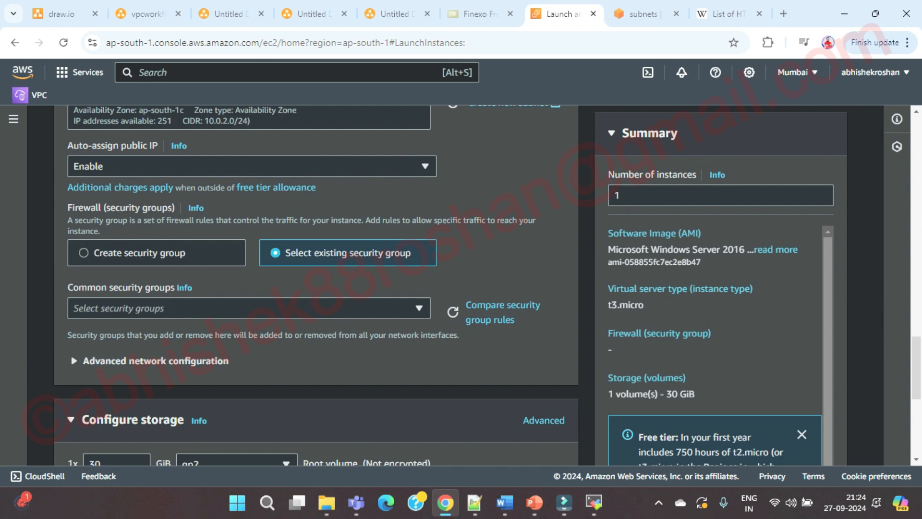
Step: In the other AWS console tab, open the running EC2 instances and select ibm:yt:qa:linux:01
key(ctrl+Tab)
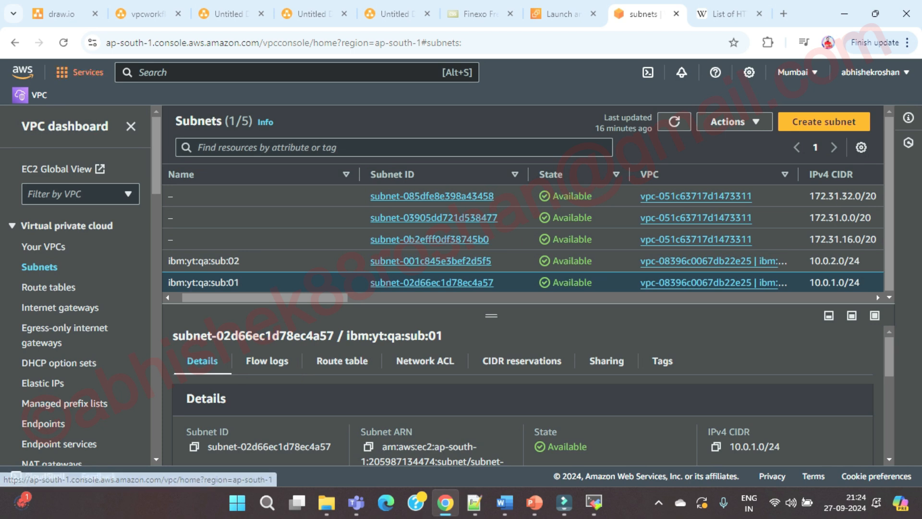
click(81, 73)
click(312, 177)
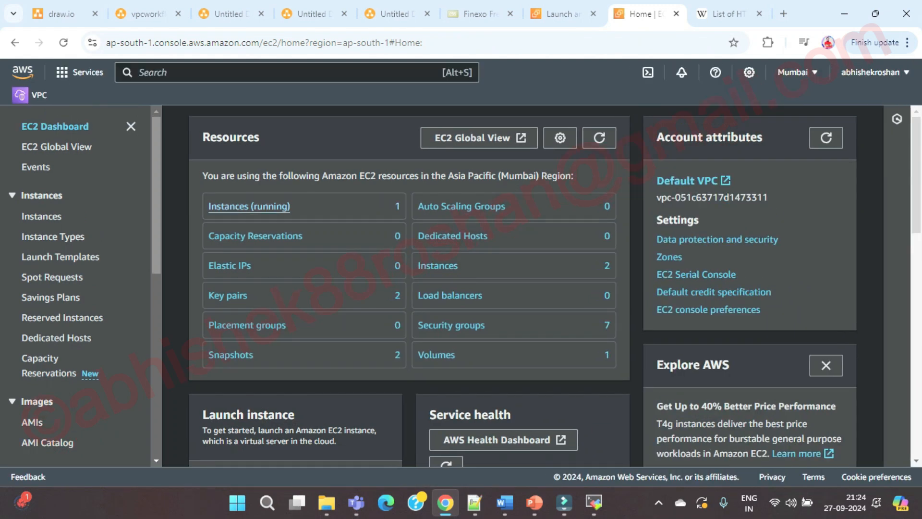
click(250, 207)
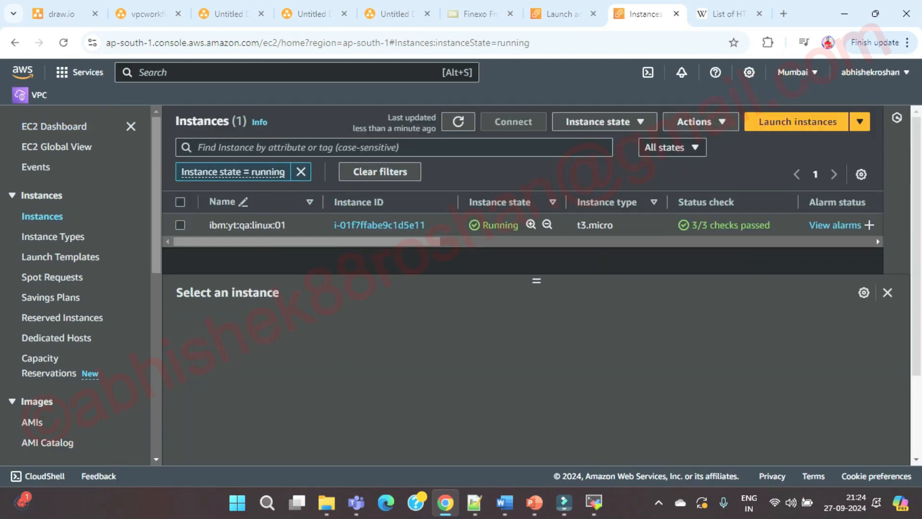
click(180, 224)
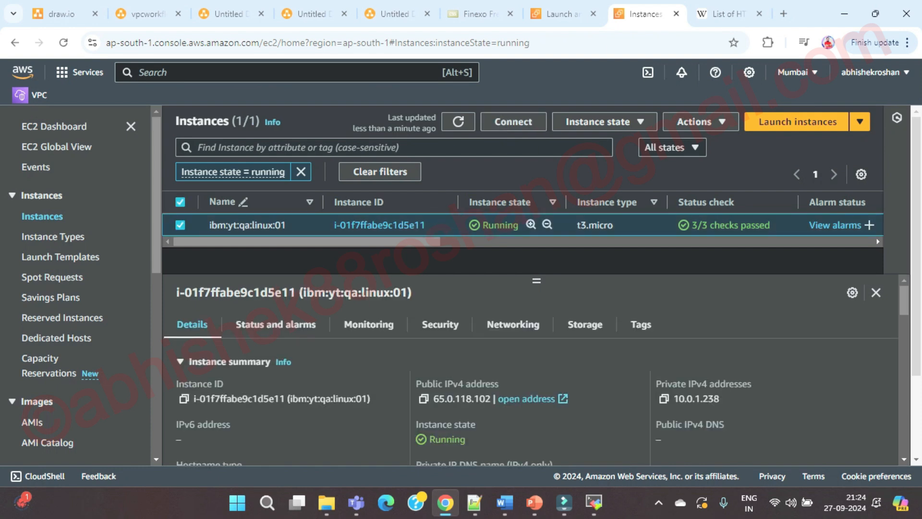
Step: Examine the Linux instance's details and security settings, and open its linux-SG security group
scroll(537, 383, down, 5)
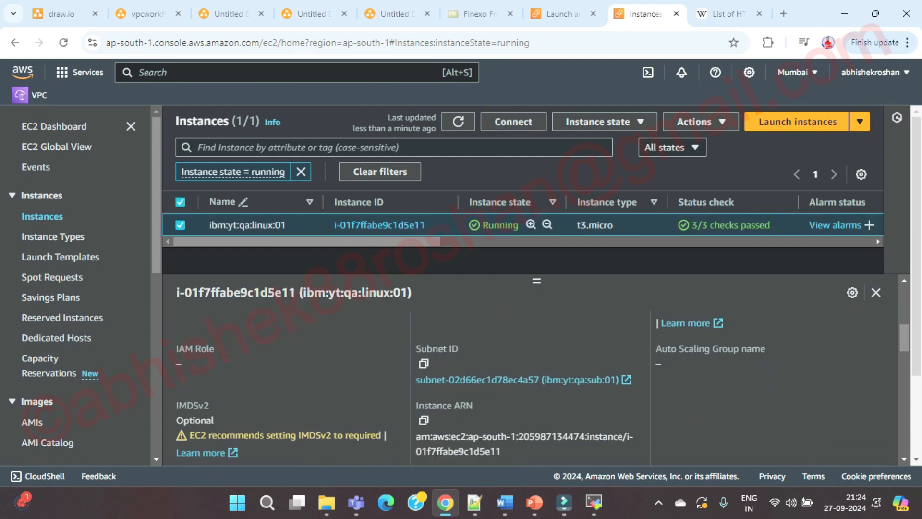
scroll(537, 382, up, 3)
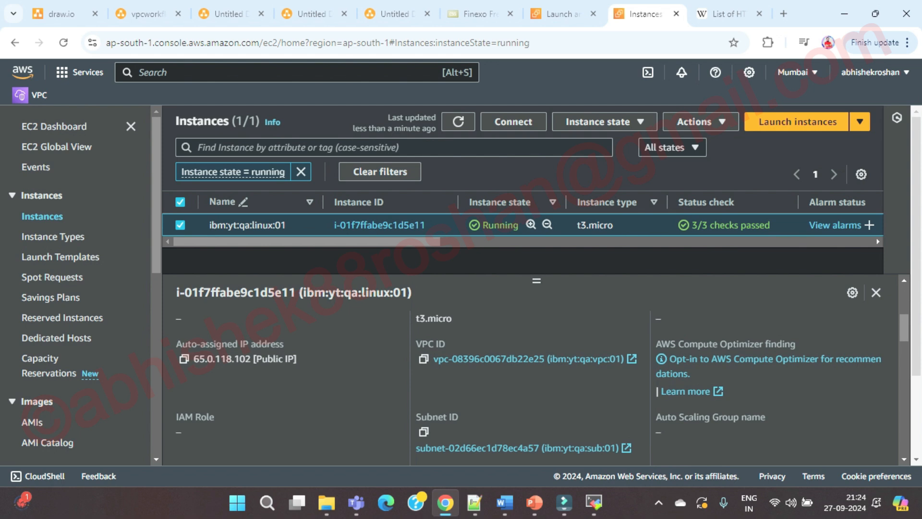
scroll(536, 382, up, 3)
click(441, 324)
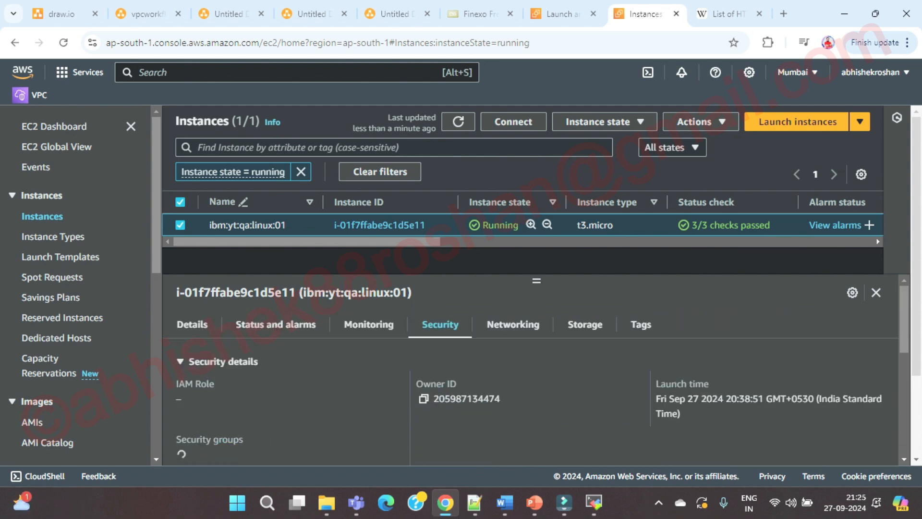
scroll(537, 382, down, 2)
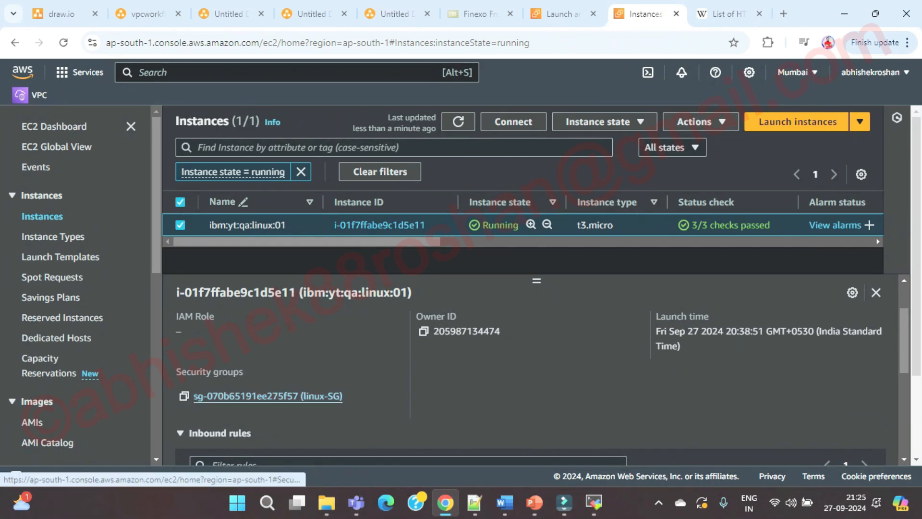
click(264, 395)
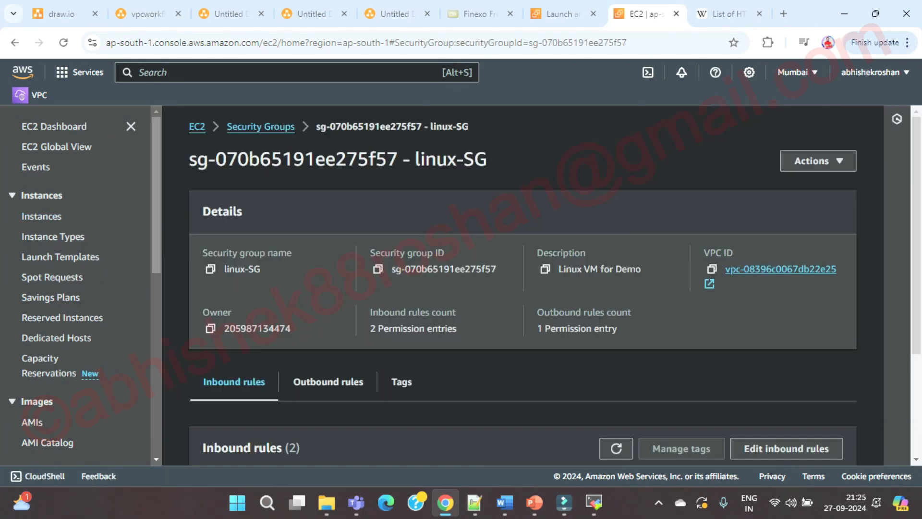
Step: Delete the RDP inbound rule from the linux-SG security group and save the rules
scroll(522, 285, down, 3)
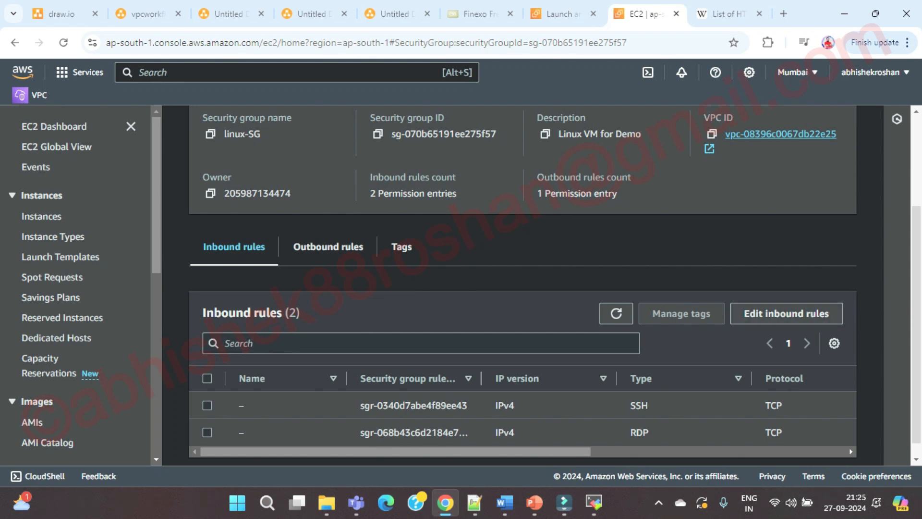
scroll(523, 285, up, 3)
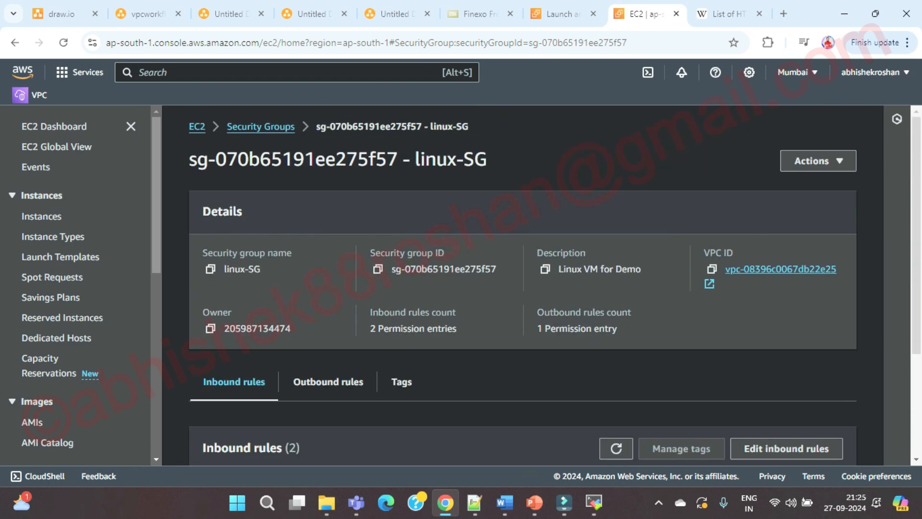
scroll(787, 313, down, 3)
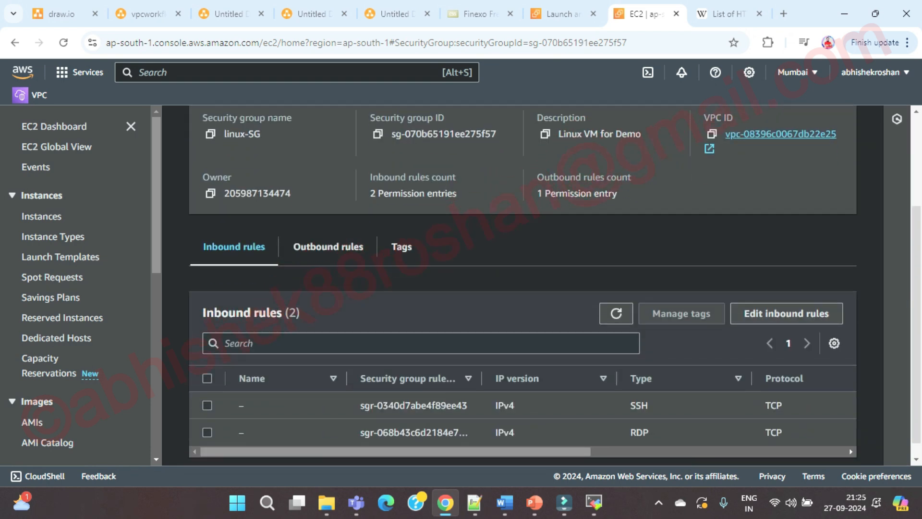
click(787, 313)
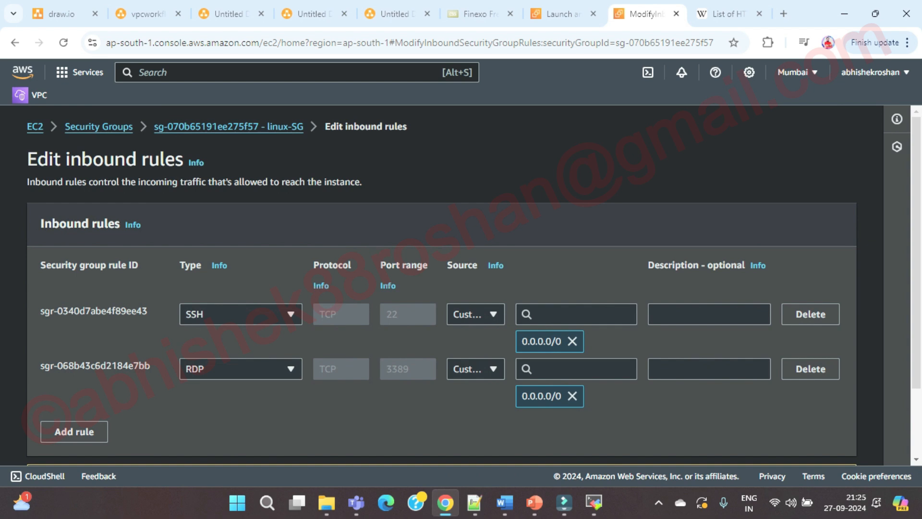
click(810, 368)
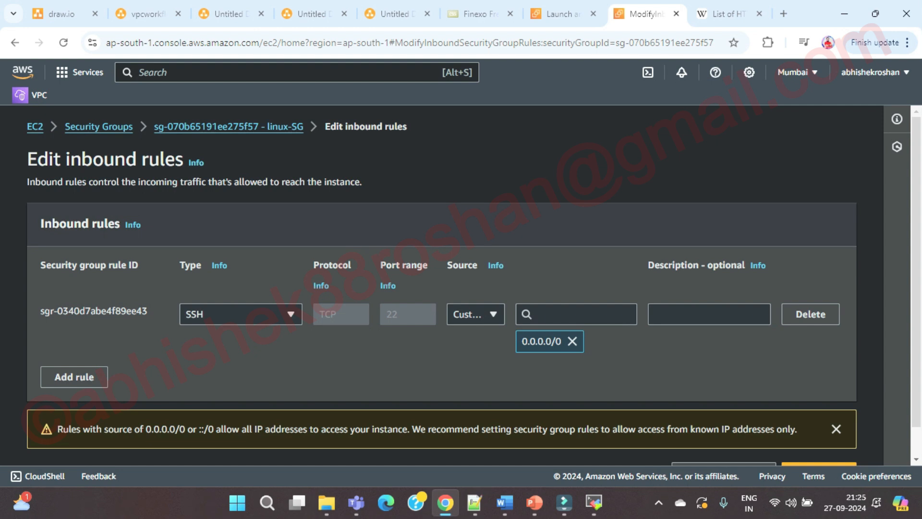
scroll(819, 439, down, 1)
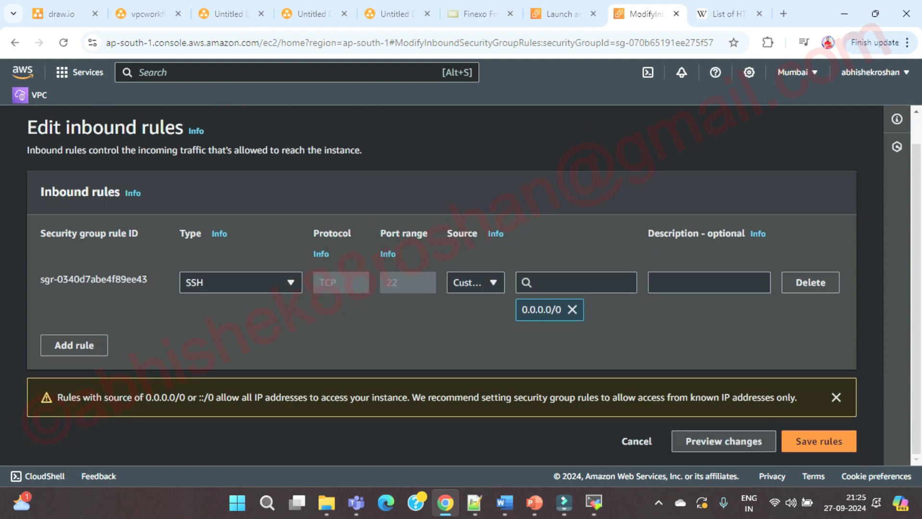
click(818, 438)
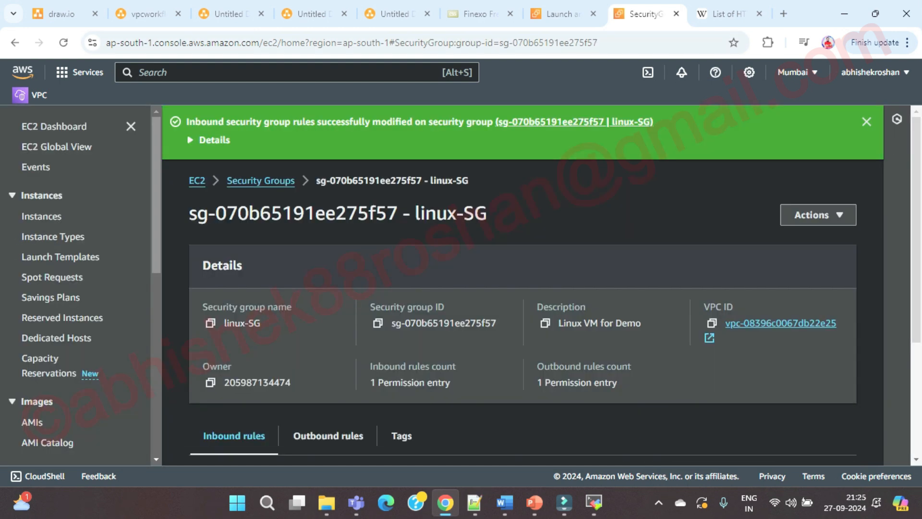
Step: Return to the instance launch form and assign the existing linux-SG security group to the Windows instance
key(ctrl+Page_Up)
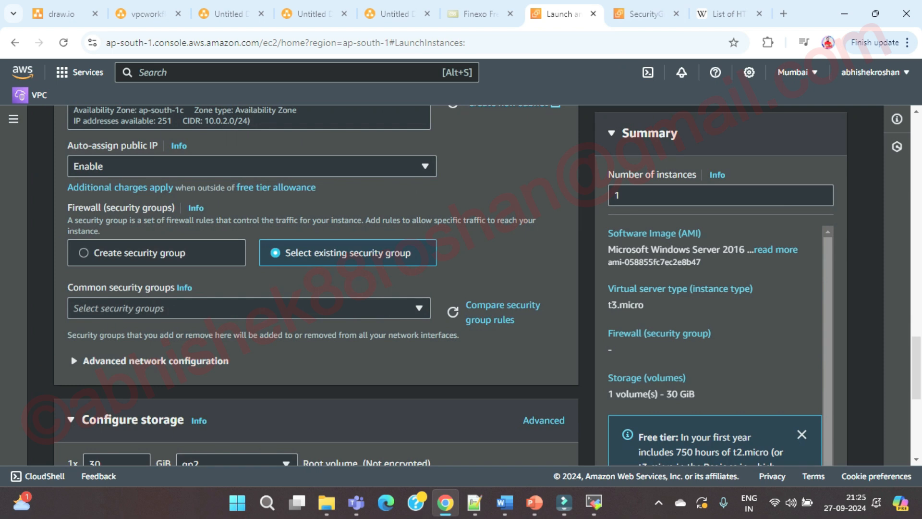
click(249, 308)
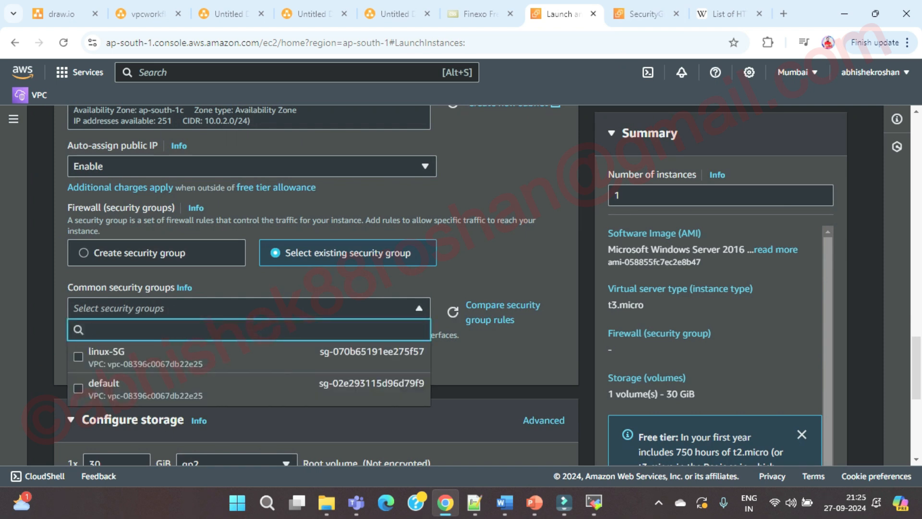
click(192, 356)
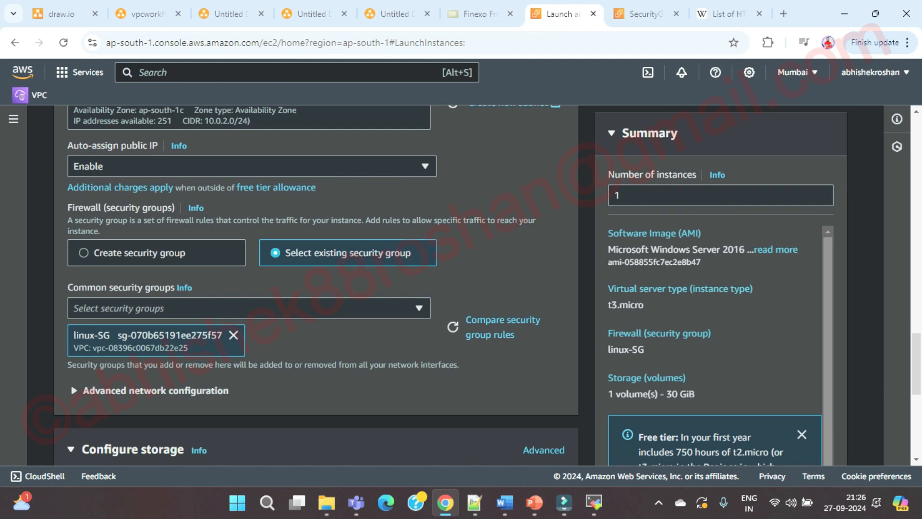
Step: Open the vpcworkflow1.drawio diagram and examine the zone 1, zone 2 and Subnet Association shapes by highlighting them
click(148, 14)
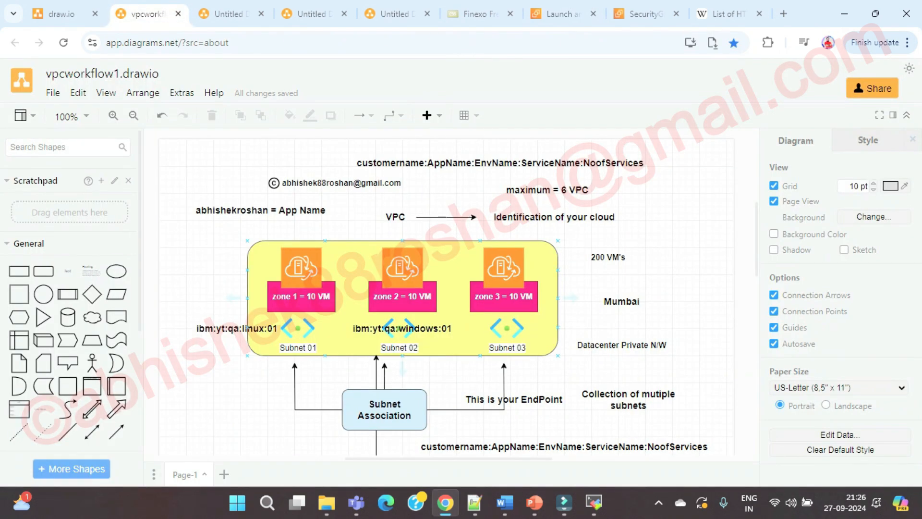
drag(235, 229, 342, 320)
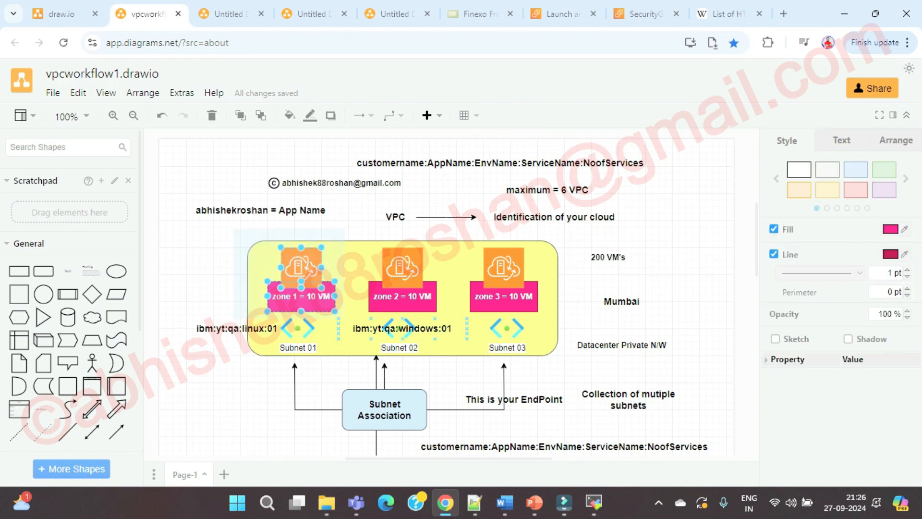
drag(363, 224, 448, 328)
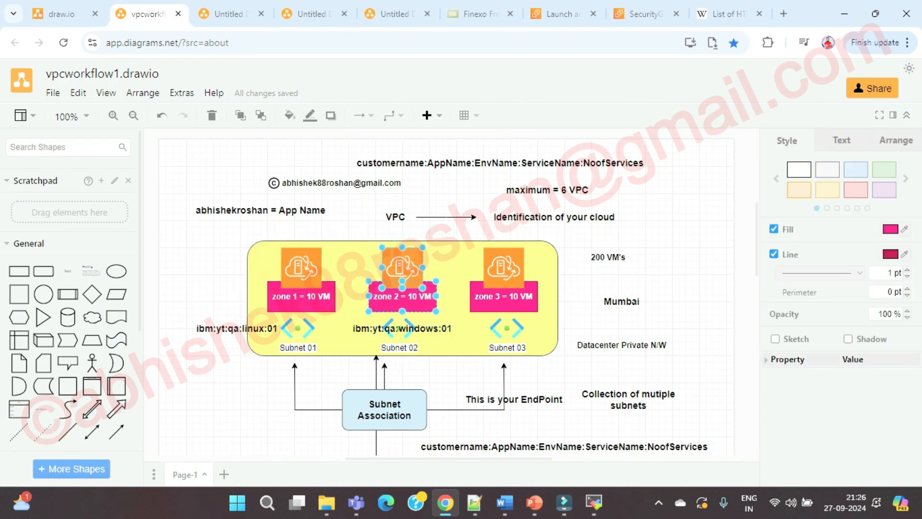
drag(327, 371, 436, 436)
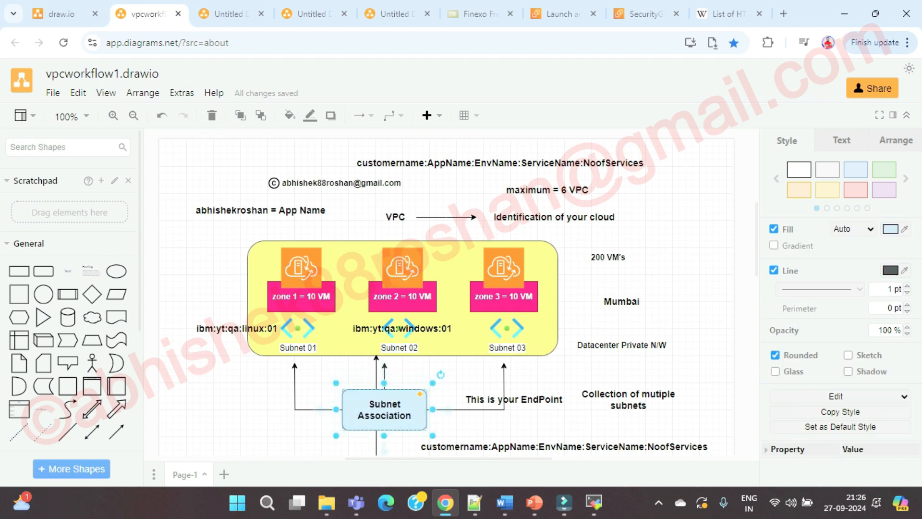
drag(194, 142, 679, 452)
click(691, 375)
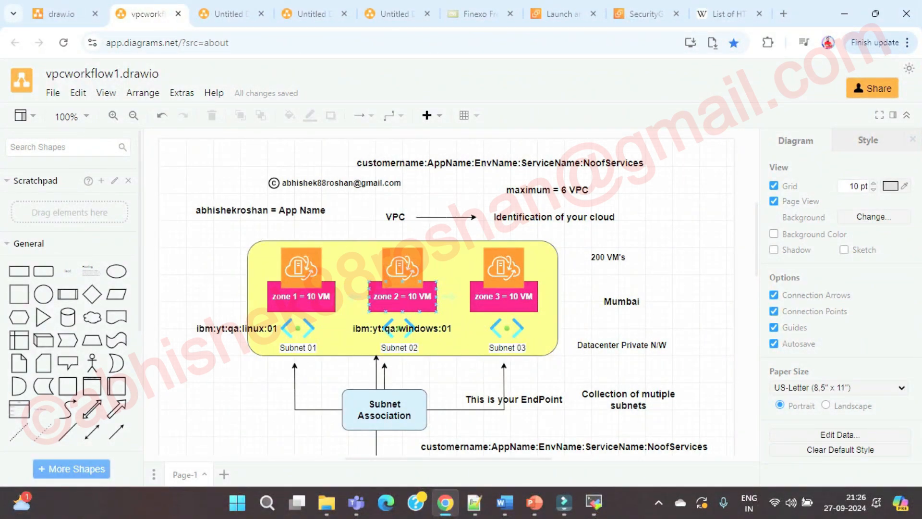
Step: Nudge the App Name label slightly down and right, and move the ibm:yt:qa:windows:01 label just below Subnet 02
mouse_move(260, 210)
mouse_down()
mouse_move(301, 223)
mouse_move(267, 217)
mouse_up()
drag(402, 328, 386, 359)
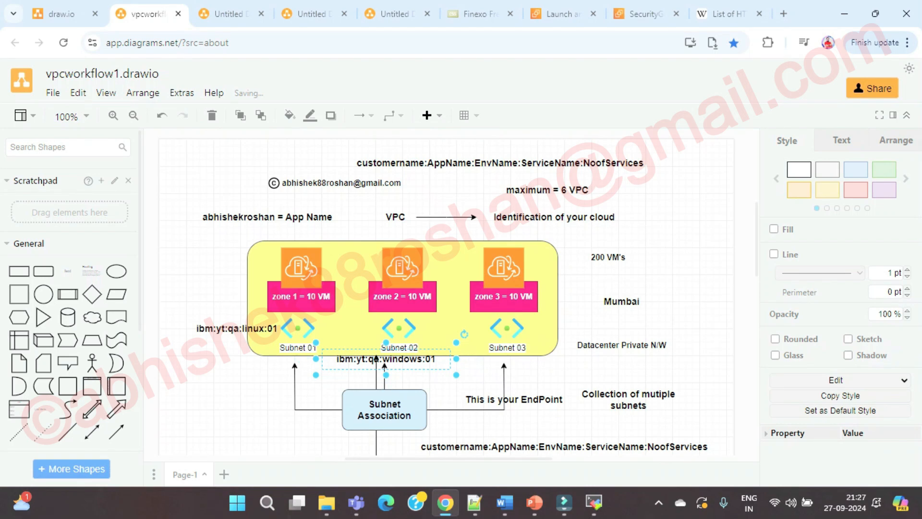
key(Escape)
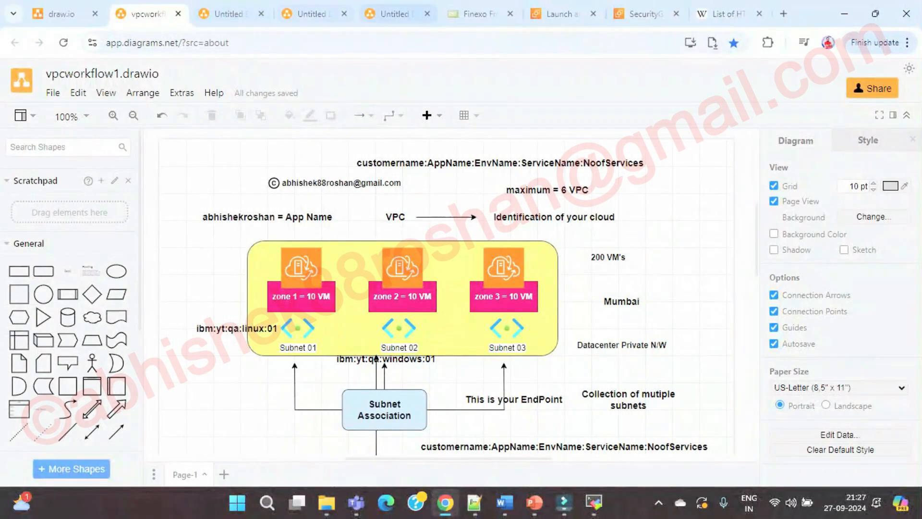
Step: Return to the launch form, launch the configured Windows instance and open the EC2 instances list
click(644, 14)
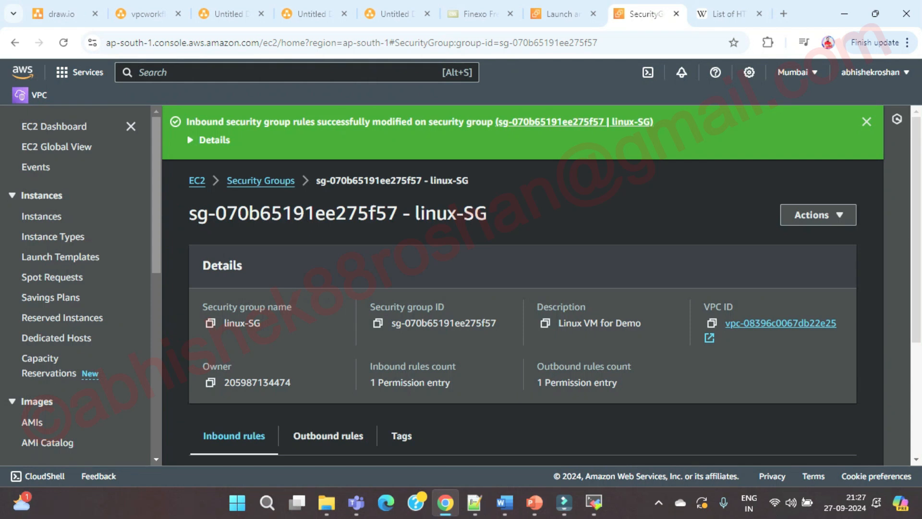
click(562, 14)
scroll(317, 283, down, 4)
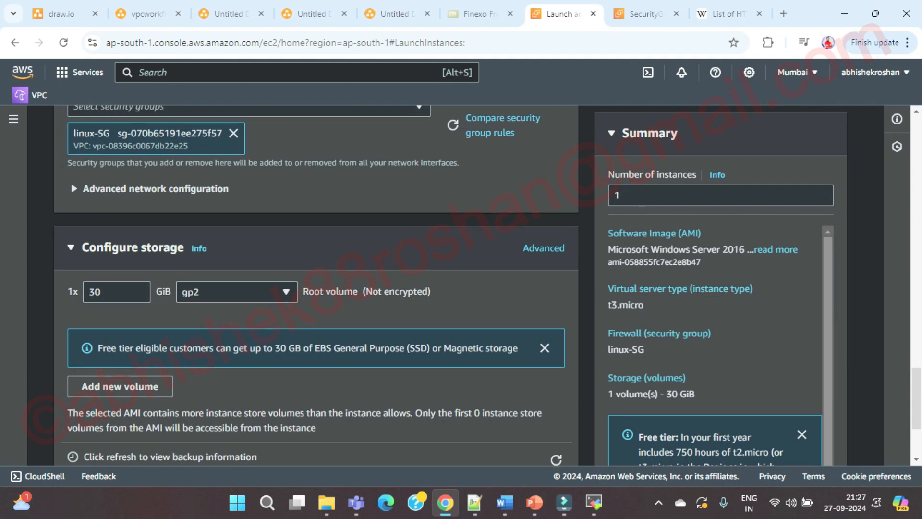
scroll(317, 283, up, 1)
scroll(317, 284, down, 3)
scroll(317, 284, down, 1)
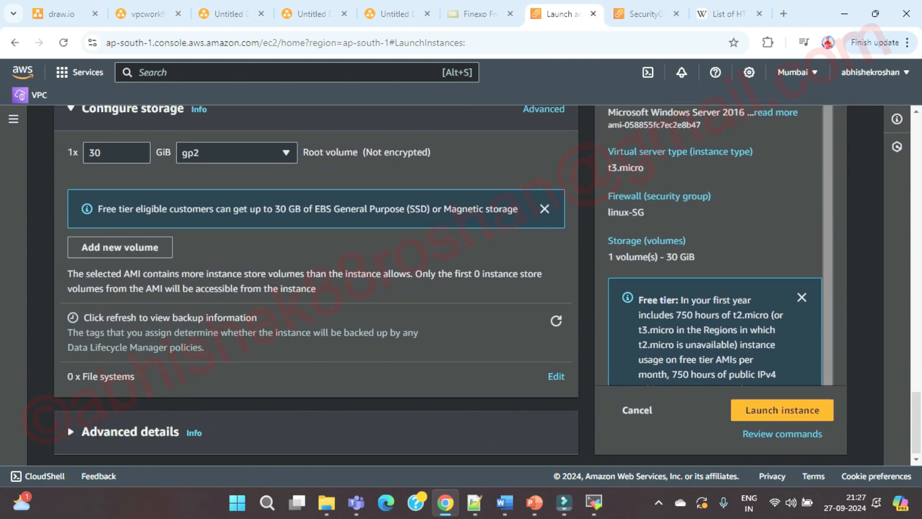
scroll(317, 283, up, 3)
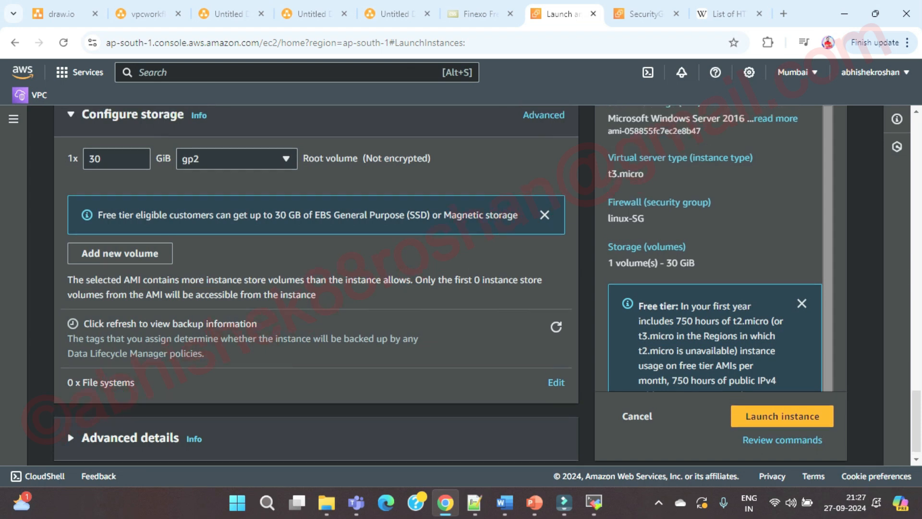
scroll(317, 283, down, 3)
click(782, 407)
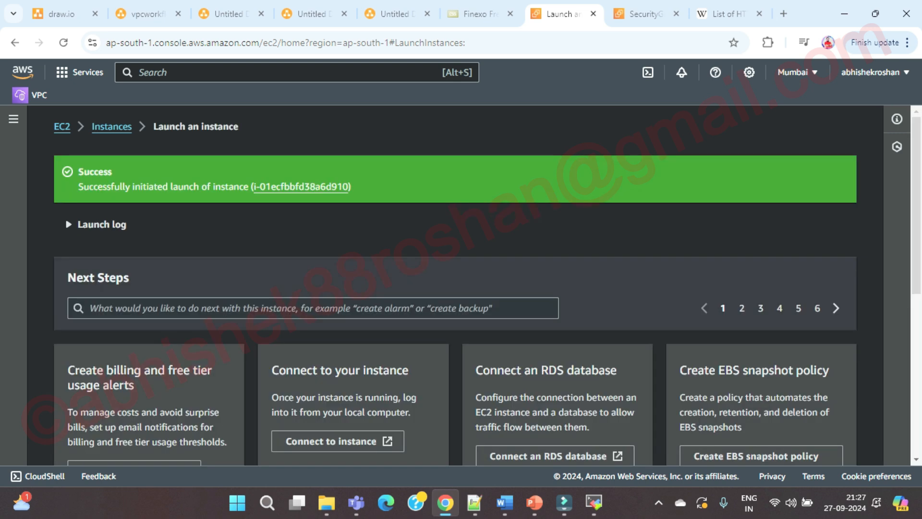
click(111, 126)
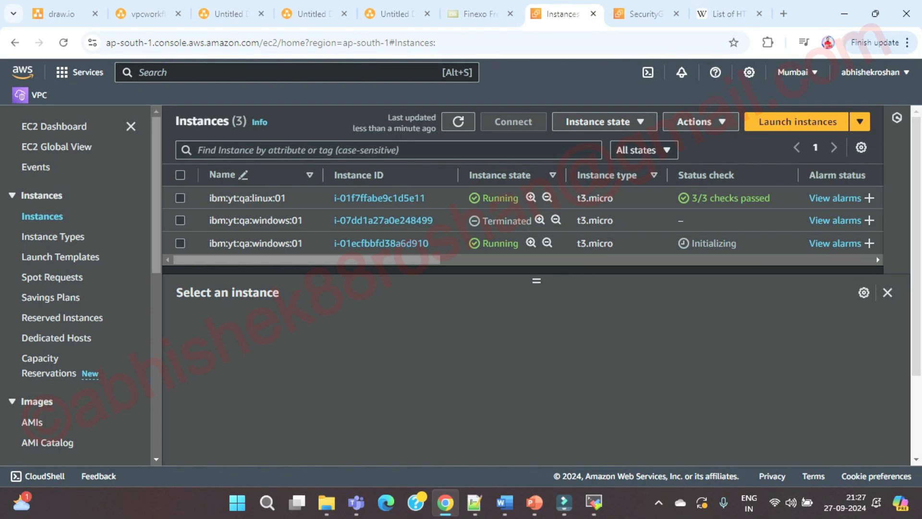
Step: Switch to the Microsoft Teams meeting to view its participants, and minimize it to return to the instances list
mouse_move(355, 503)
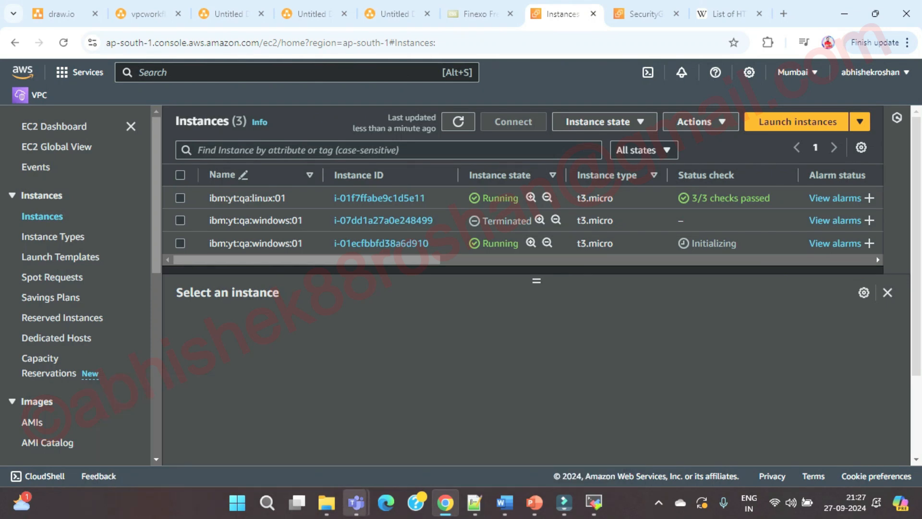
click(297, 442)
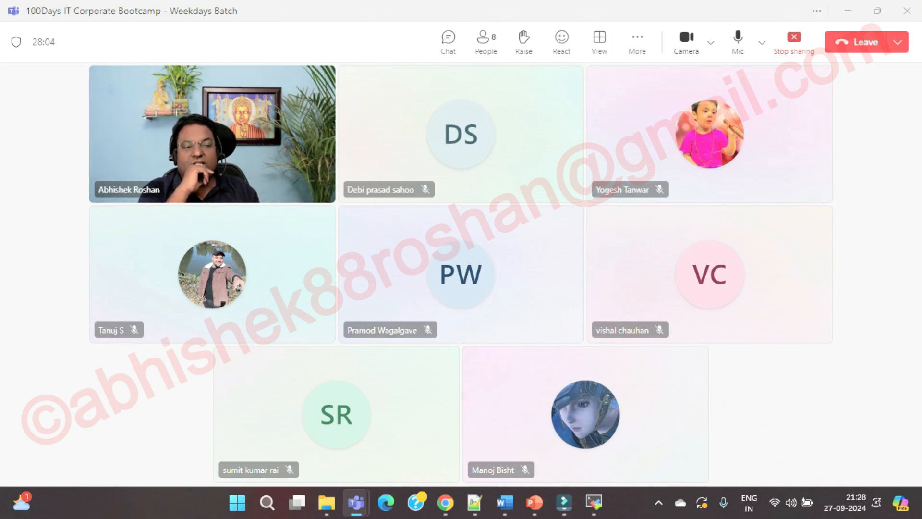
click(847, 11)
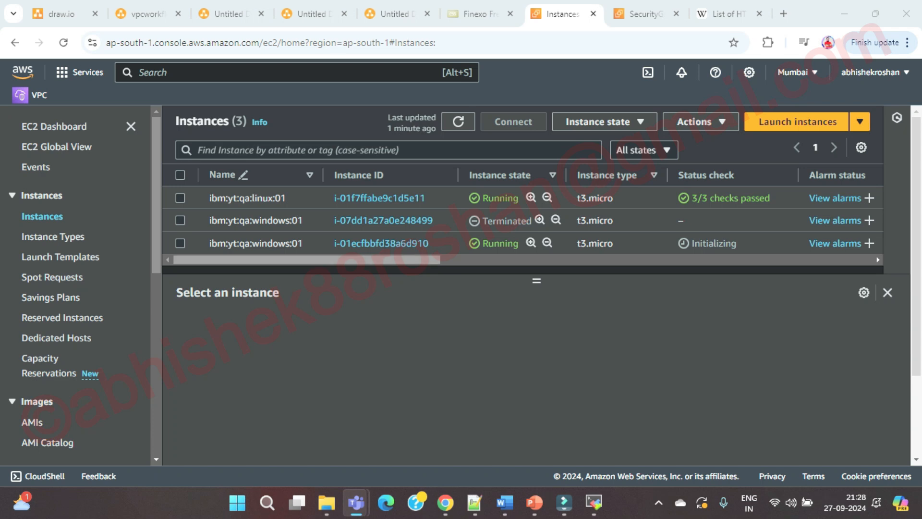
Step: Open the inbound rules of the linux-SG security group for editing and add a new rule
click(646, 14)
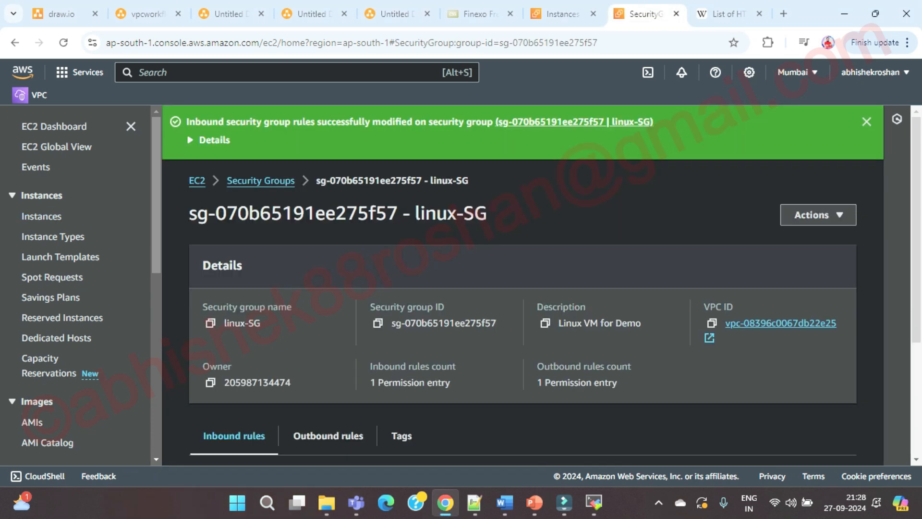
scroll(537, 285, down, 3)
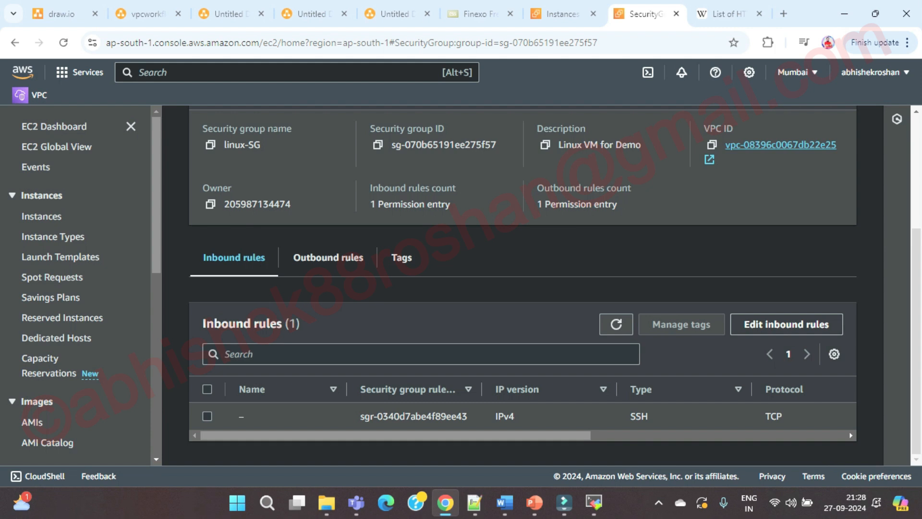
click(786, 324)
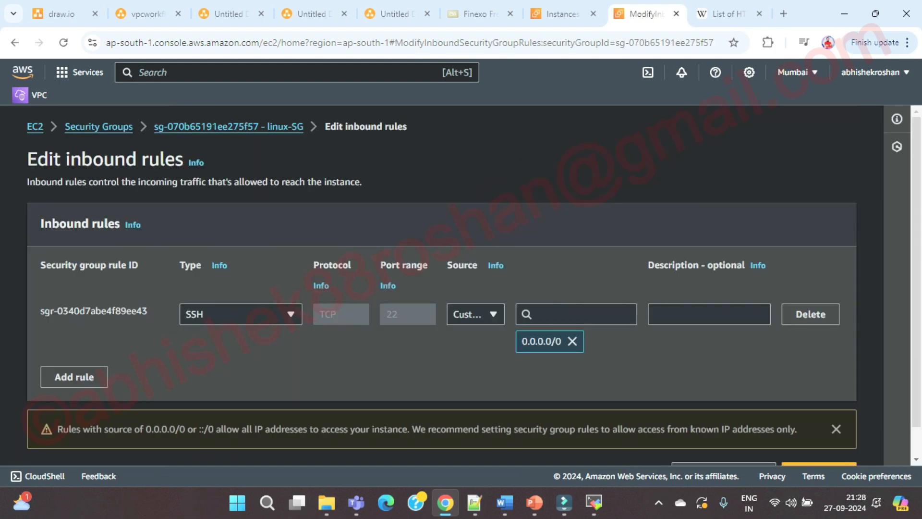
click(74, 377)
Step: Set the type of the new inbound rule to RDP
click(240, 369)
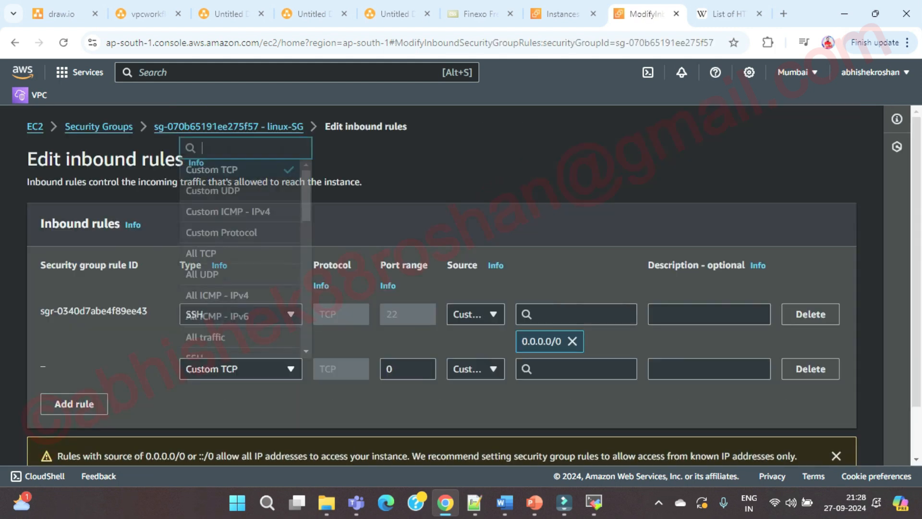
text(rd)
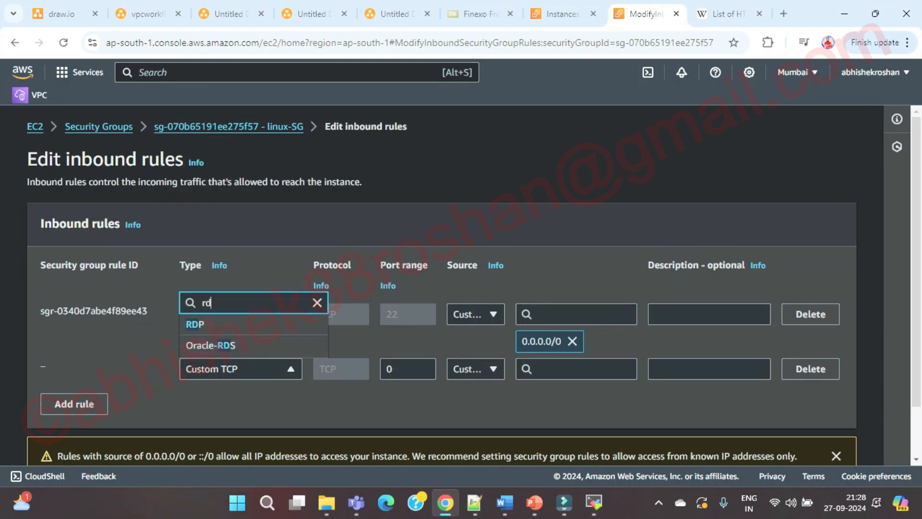
click(210, 345)
click(240, 368)
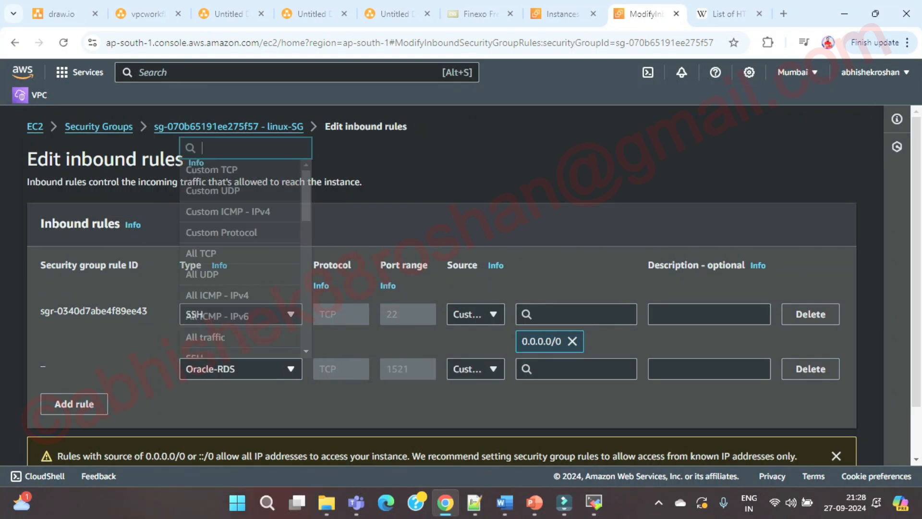
text(rdp)
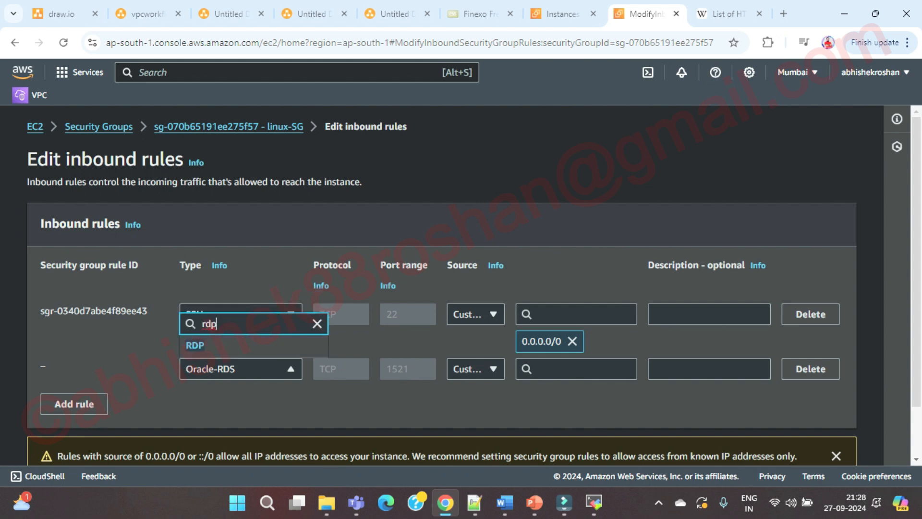
key(BackSpace)
key(BackSpace)
key(BackSpace)
key(Up)
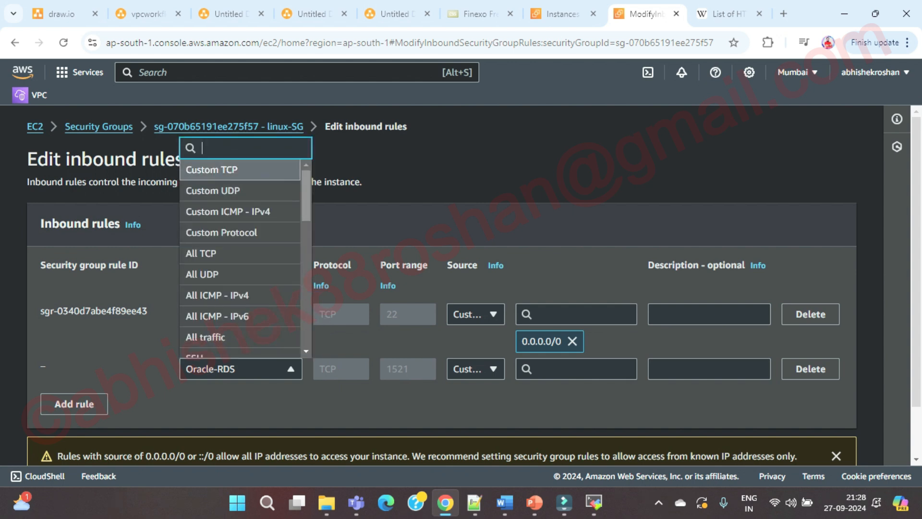
text(RDP)
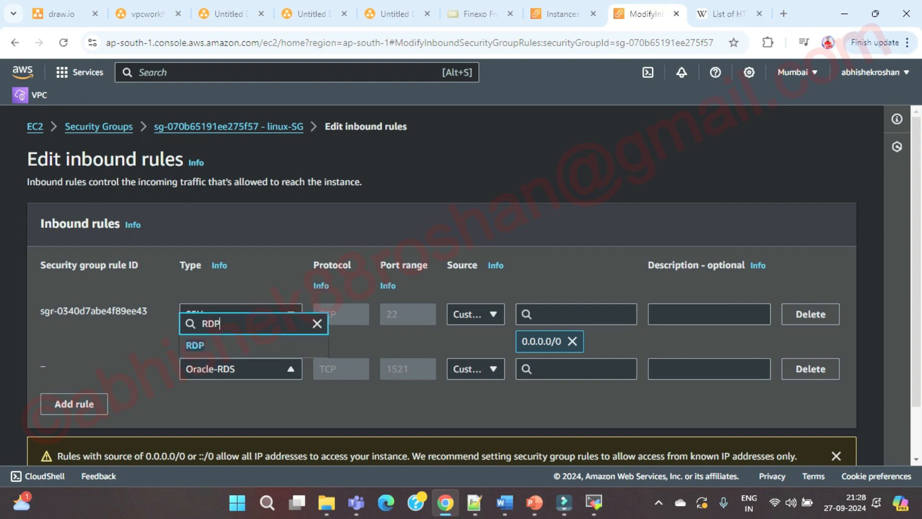
key(Down)
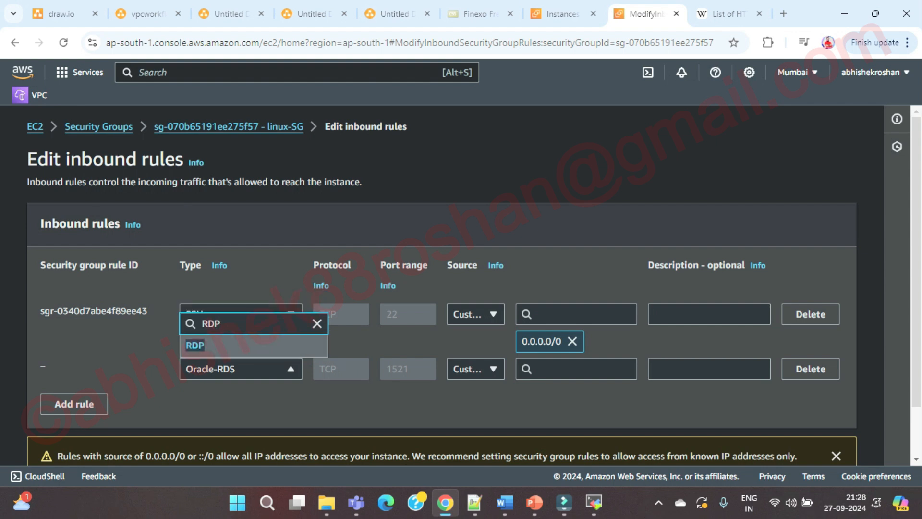
key(Return)
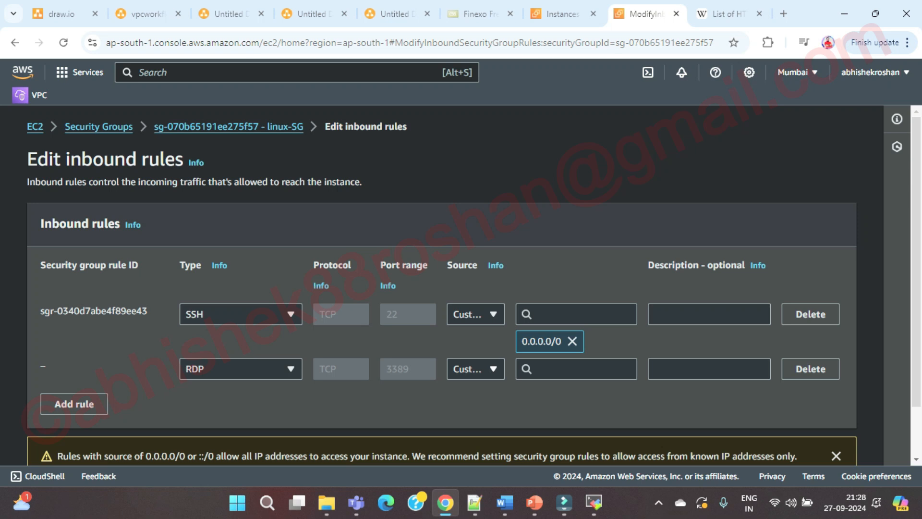
Step: Set the RDP rule's source to Anywhere-IPv4 and save the inbound rules
click(476, 369)
key(Down)
key(Down)
key(Down)
scroll(461, 286, down, 1)
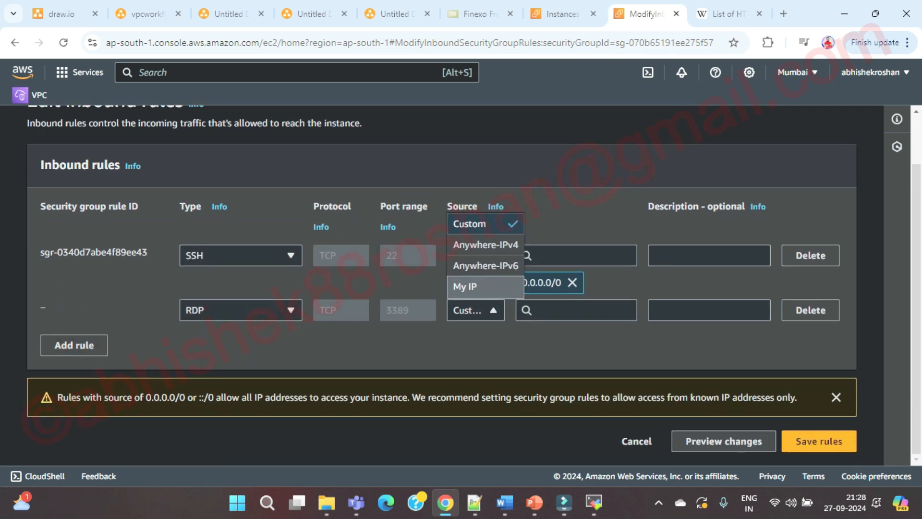
key(Escape)
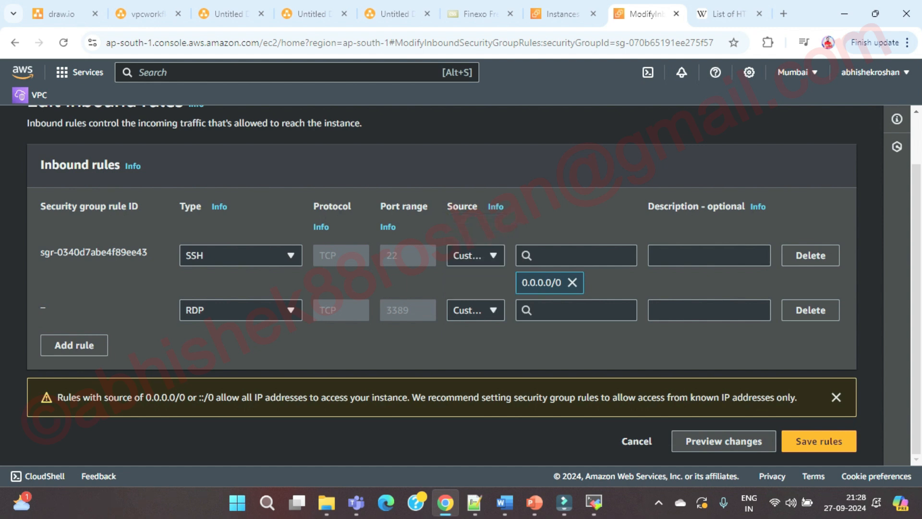
scroll(461, 286, up, 1)
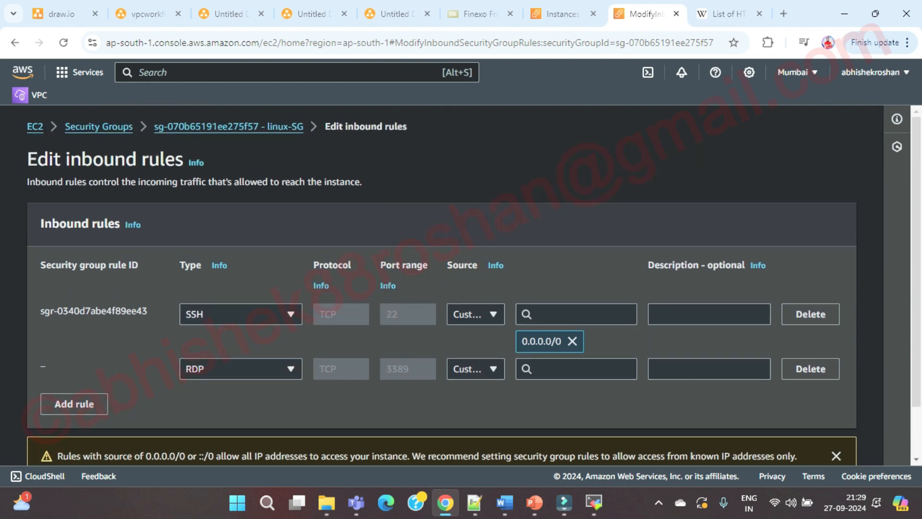
key(Return)
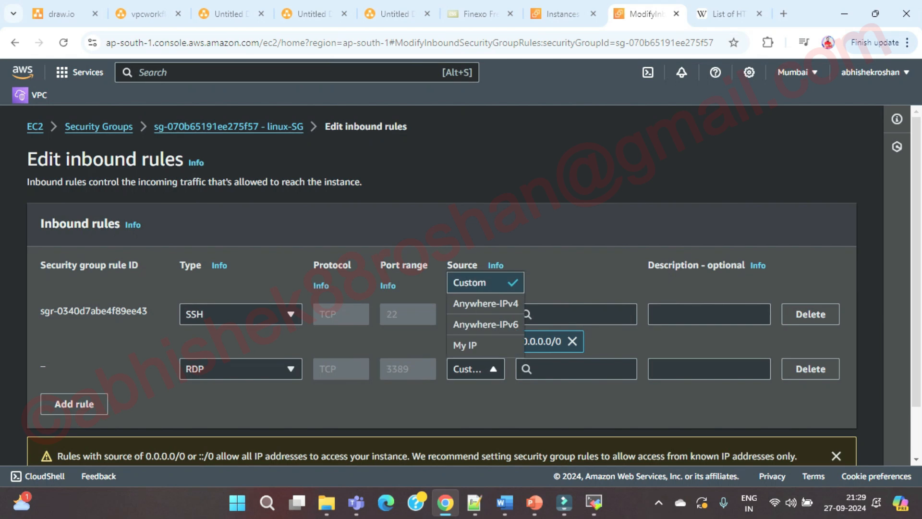
key(Up)
key(Up)
key(Up)
key(Return)
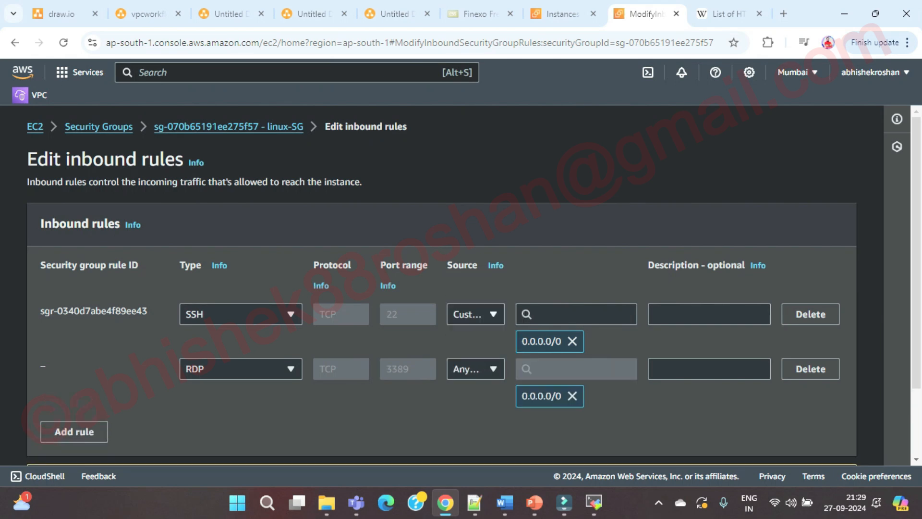
scroll(811, 368, down, 1)
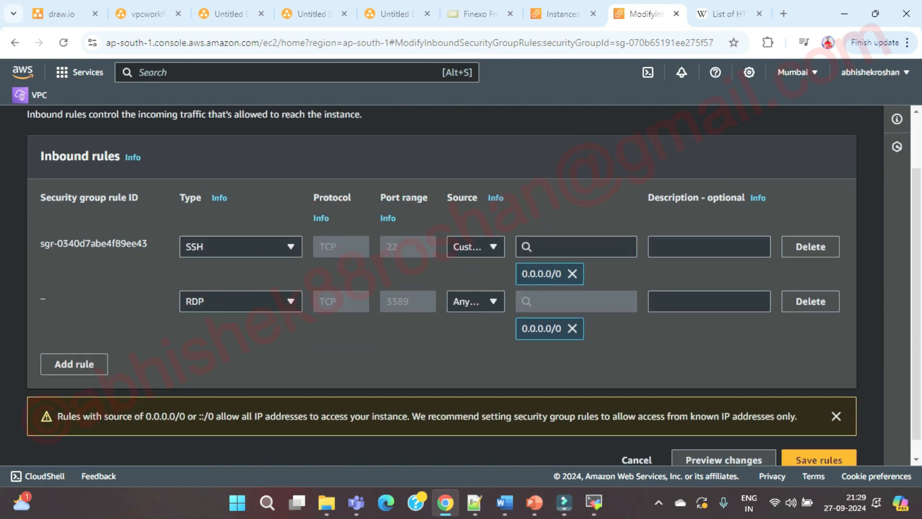
click(818, 441)
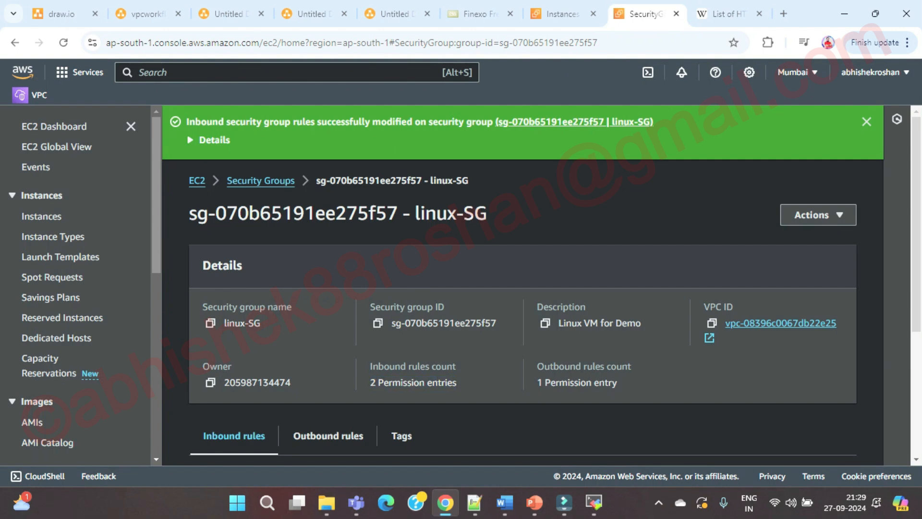
Step: Return to EC2, list only the running instances from the dashboard's resources, and refresh the list
key(ctrl+shift+Tab)
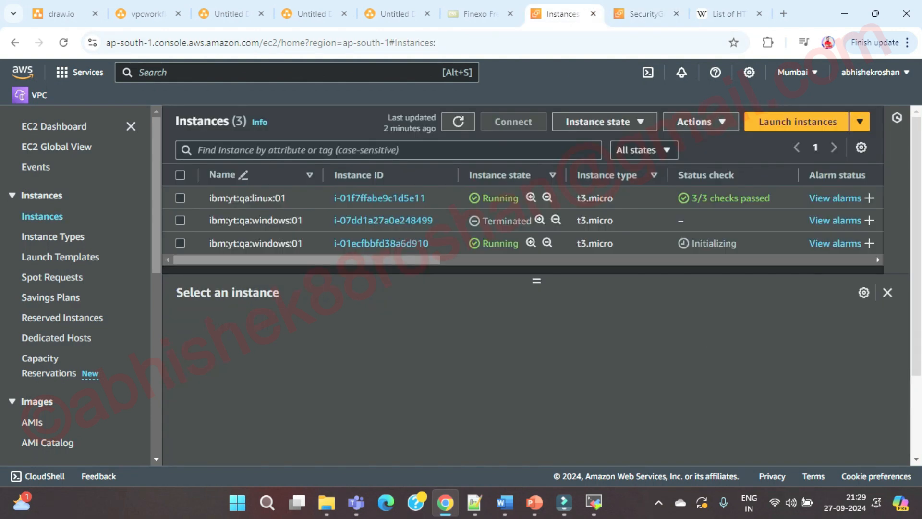
click(54, 126)
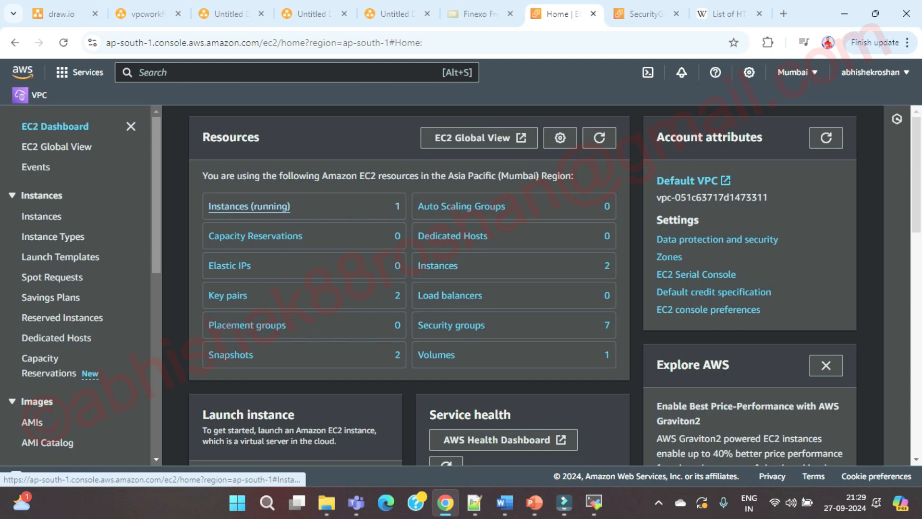
click(249, 206)
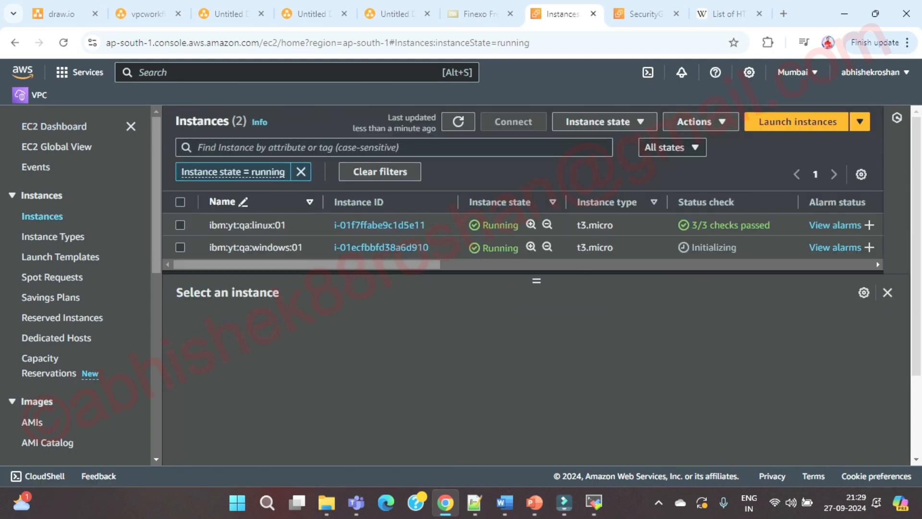
click(458, 121)
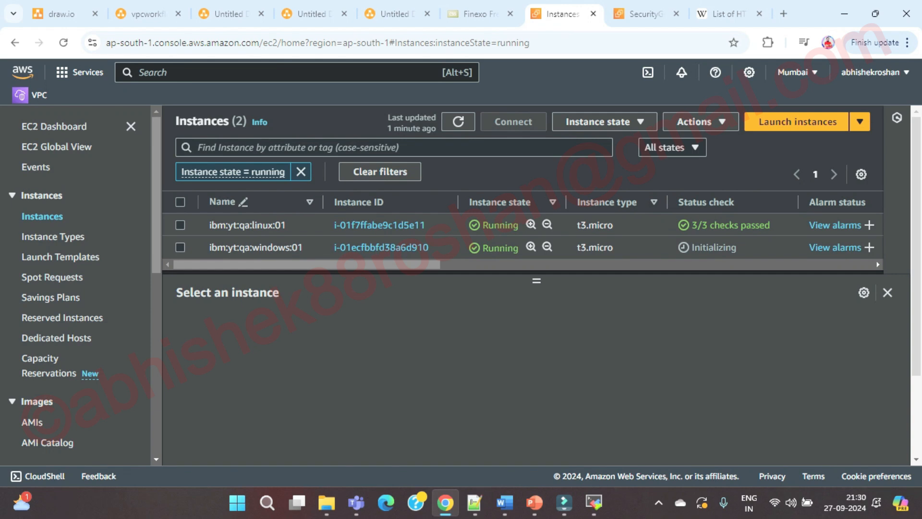
Step: Switch to the Microsoft Teams meeting window to view the participants
mouse_move(356, 502)
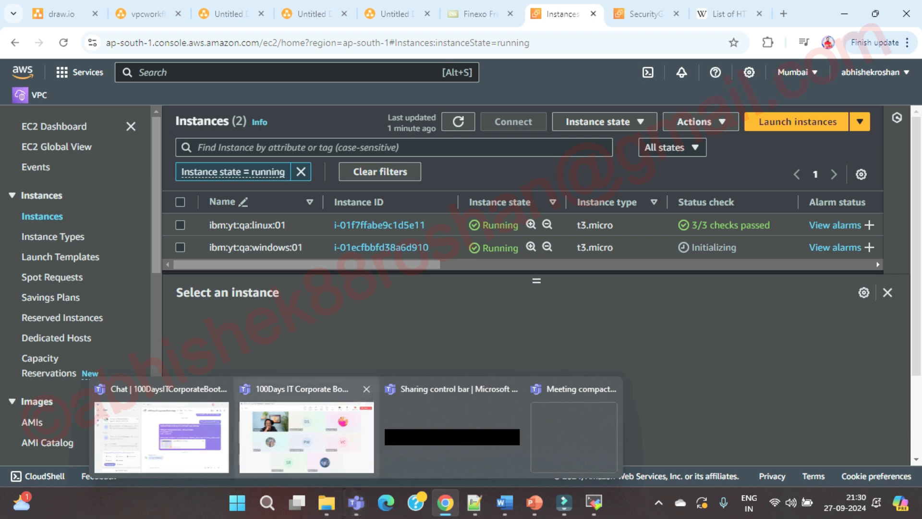
click(306, 433)
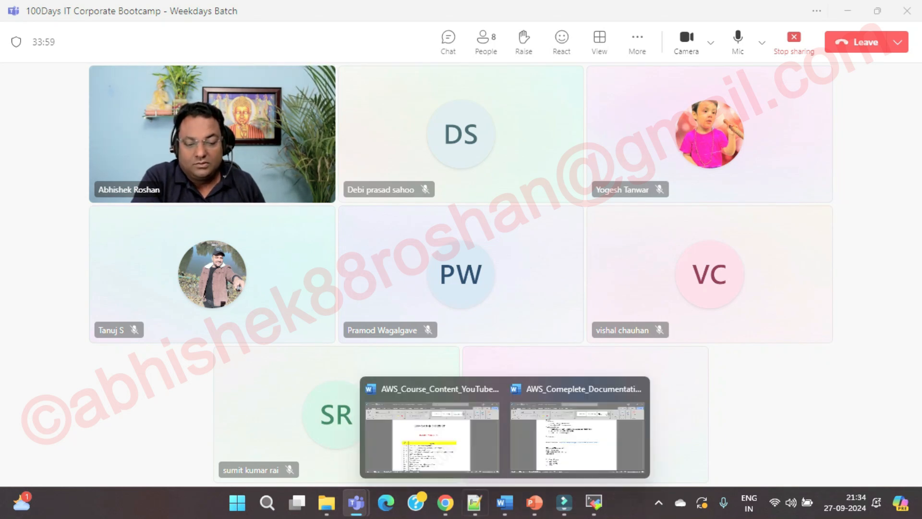
Step: Switch back to Chrome, refresh the running instances list and select the ibm:yt:qa:windows:01 instance
click(445, 502)
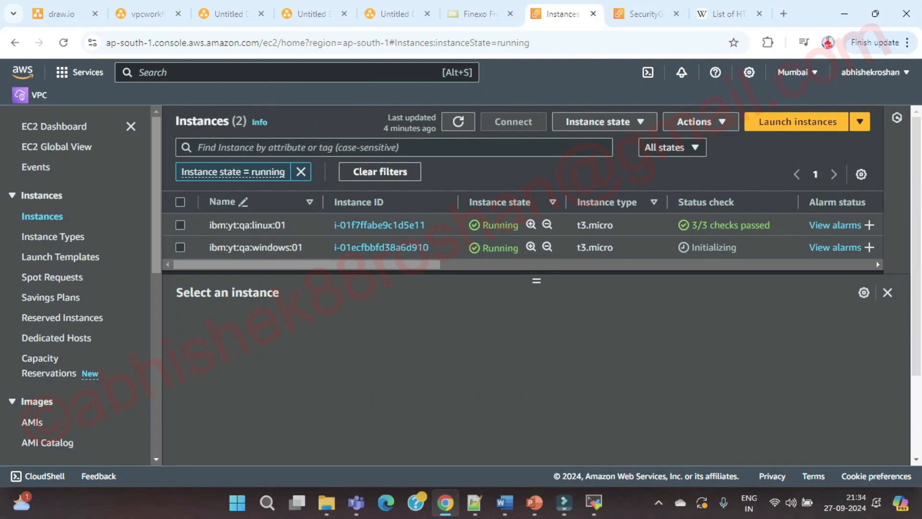
click(458, 122)
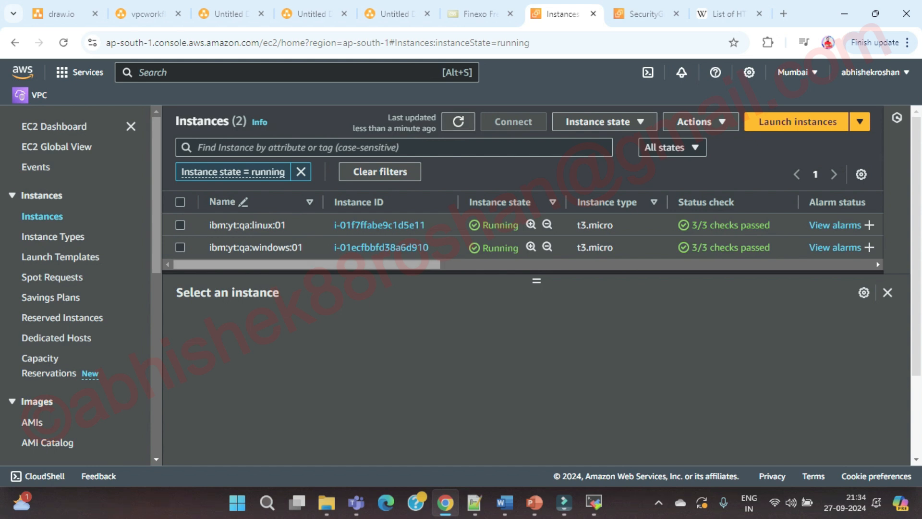
click(180, 248)
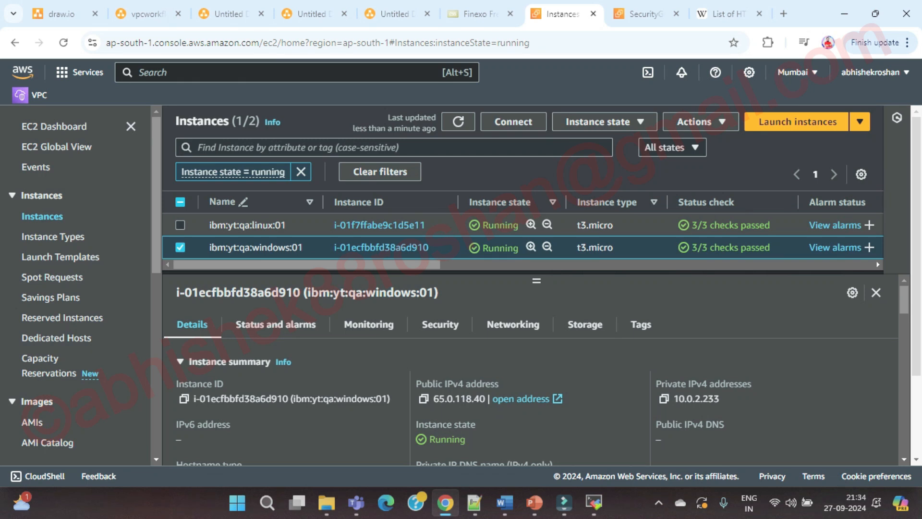
Step: Examine the available IPv4 addresses of the ibm:yt:qa:sub:02 subnet in the VPC console, and return to the selected Windows instance
click(646, 14)
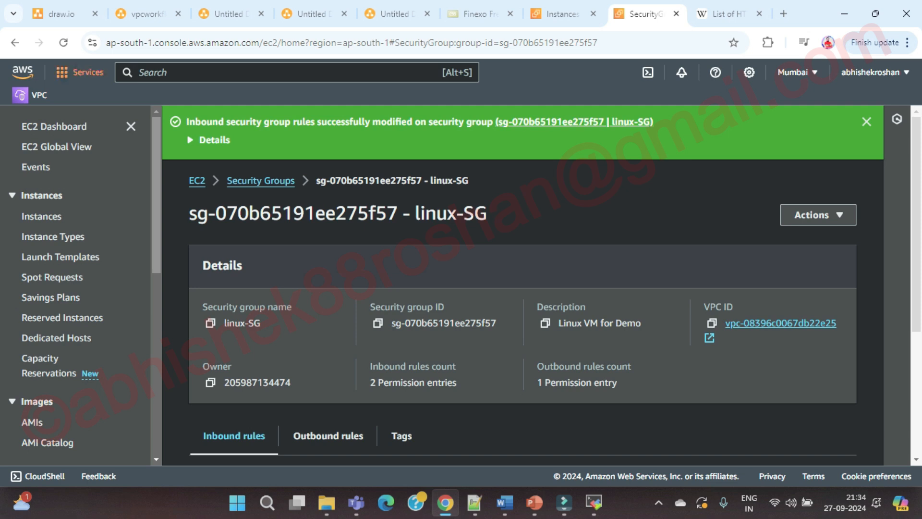
click(37, 95)
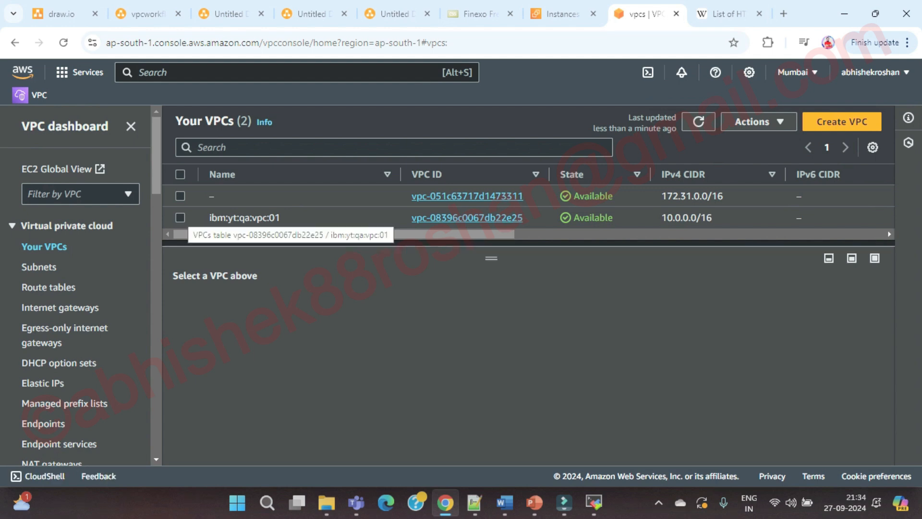
click(39, 266)
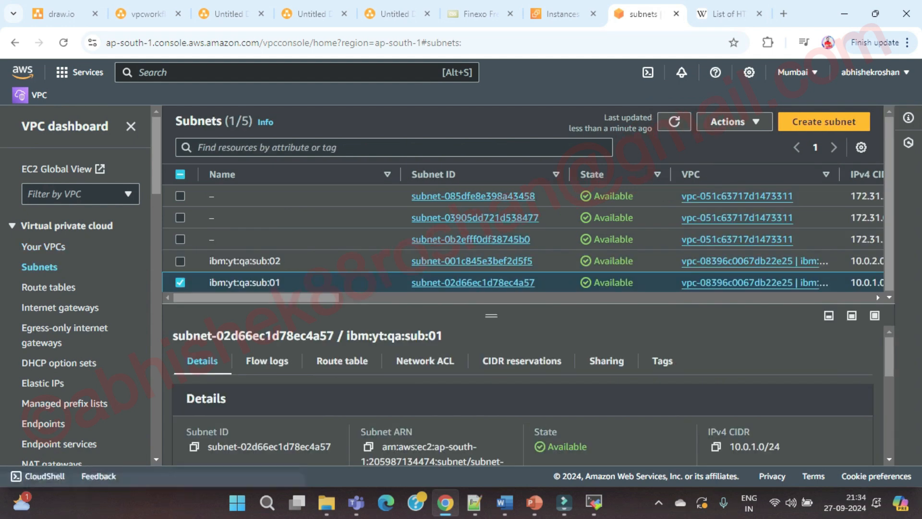
click(180, 282)
click(180, 261)
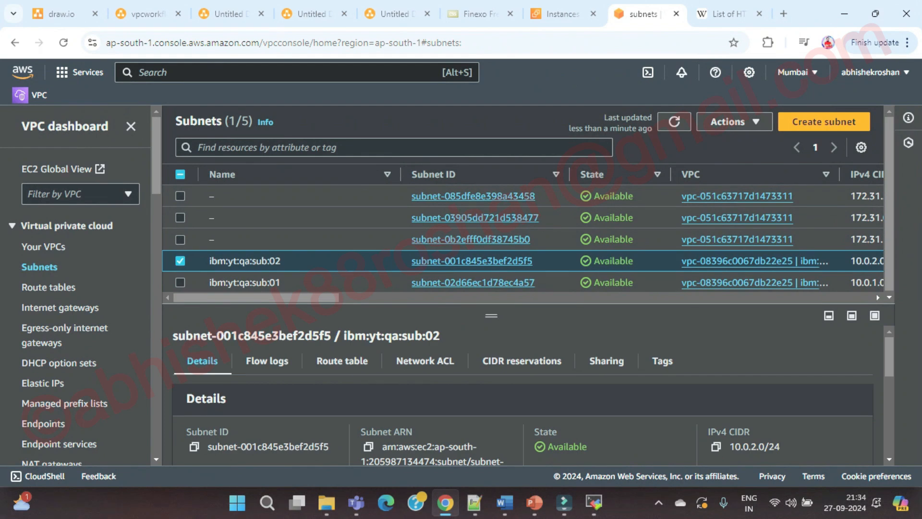
drag(256, 298, 370, 298)
double_click(804, 261)
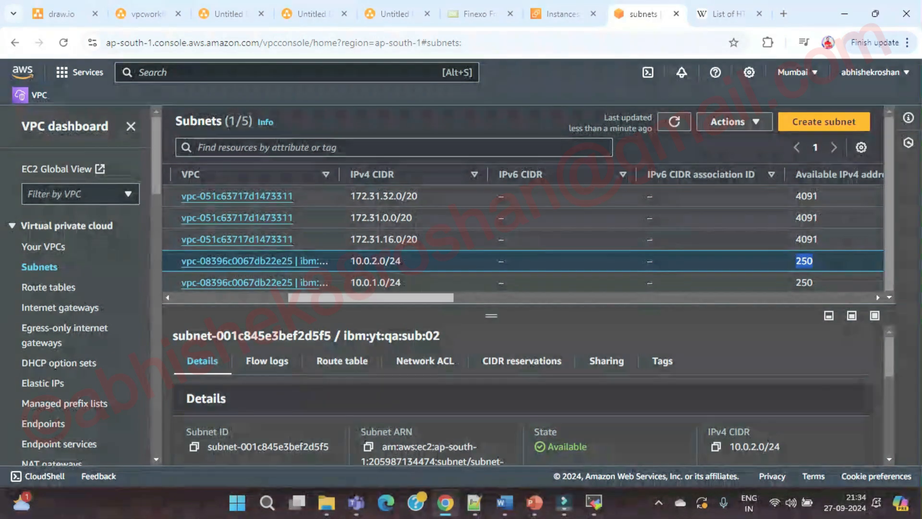
scroll(523, 235, left, 10)
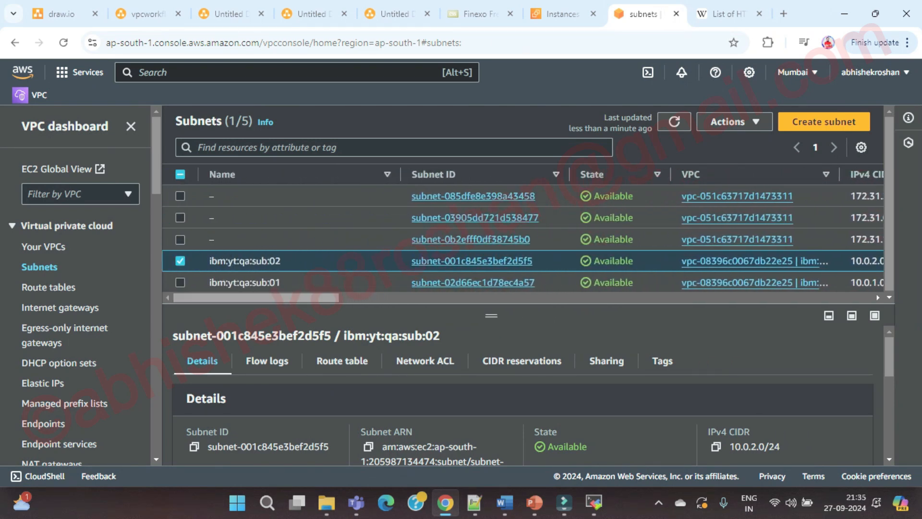
click(180, 261)
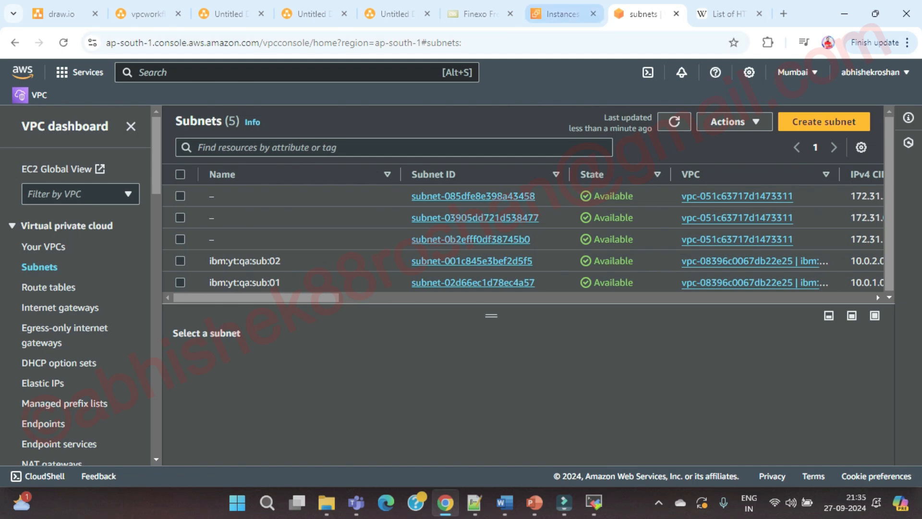
click(562, 13)
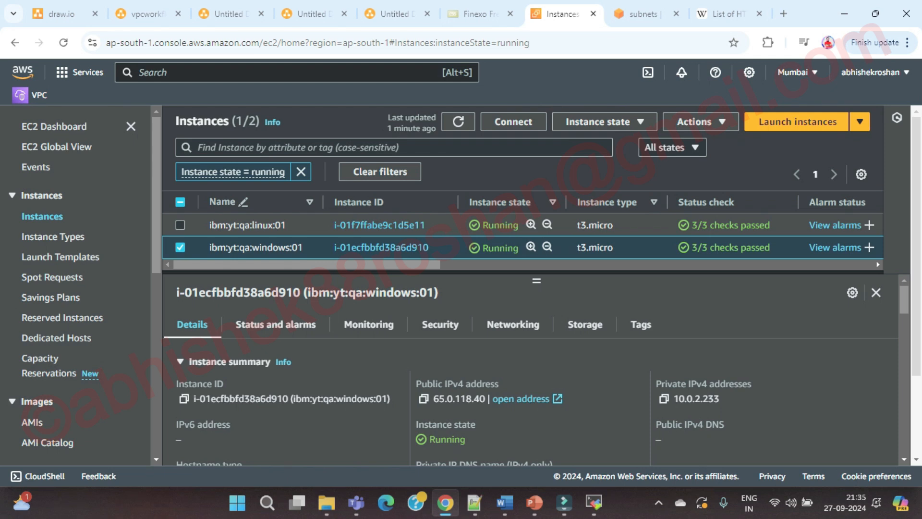
Step: Open the connection options for the ibm:yt:qa:windows:01 instance and display its RDP client connection details
right_click(449, 248)
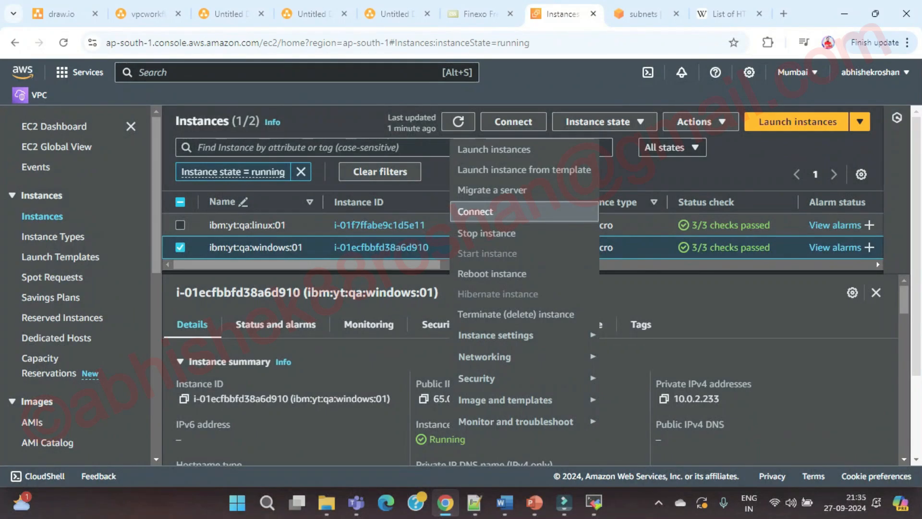
click(476, 211)
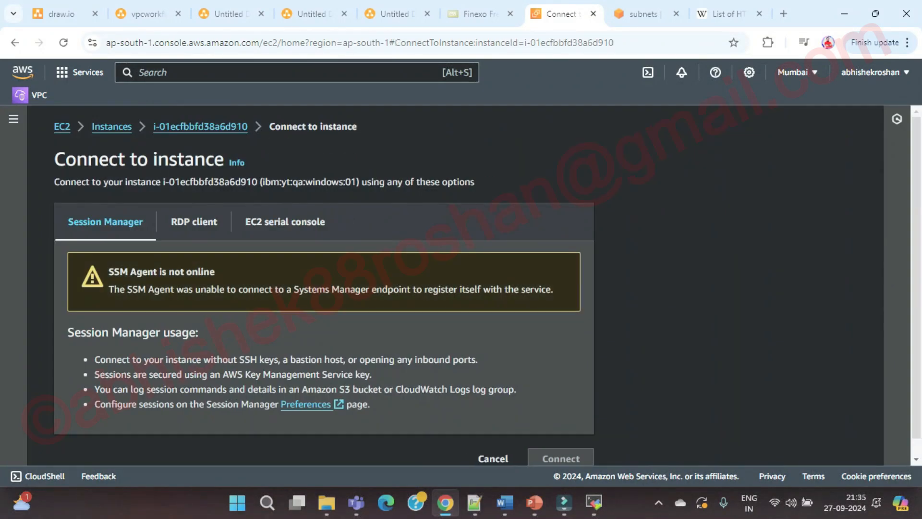
click(194, 222)
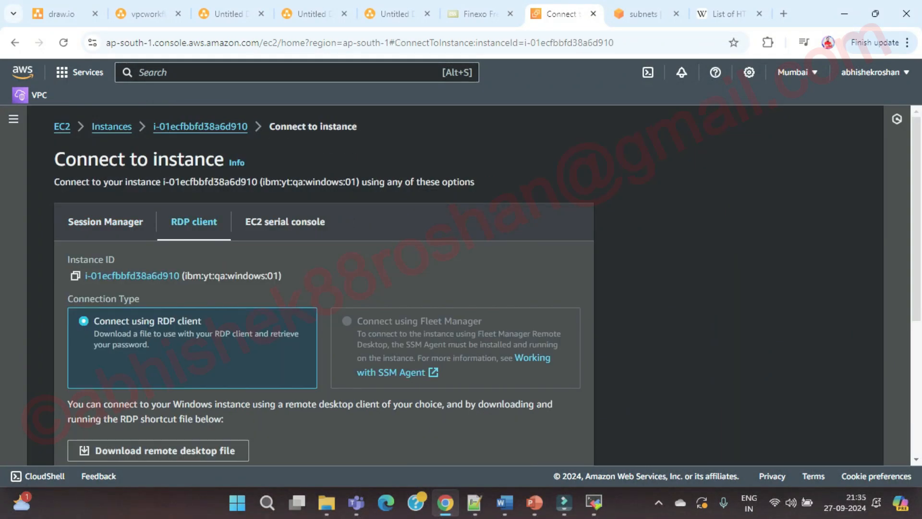
scroll(487, 285, down, 2)
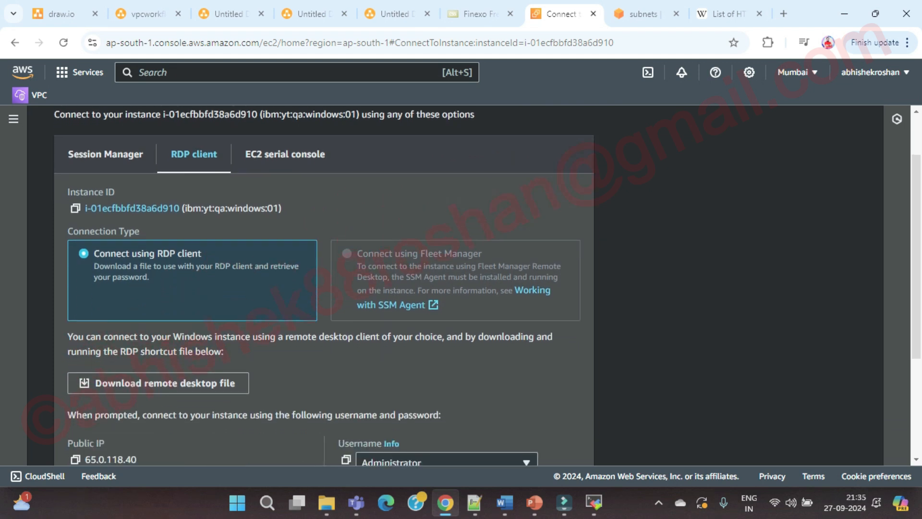
scroll(324, 285, down, 2)
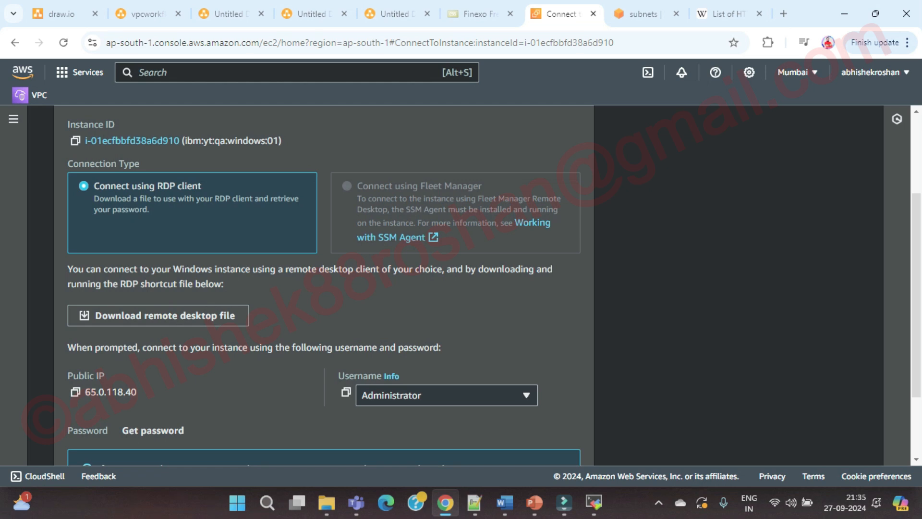
scroll(325, 285, down, 2)
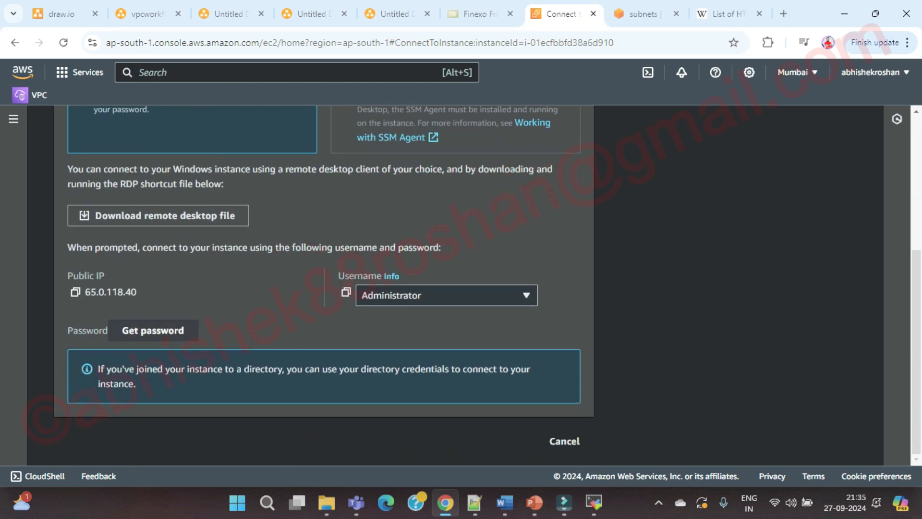
Step: Retrieve the instance's Windows administrator password by uploading the private key file linuxvmkeypair.pem and decrypting the password
click(152, 330)
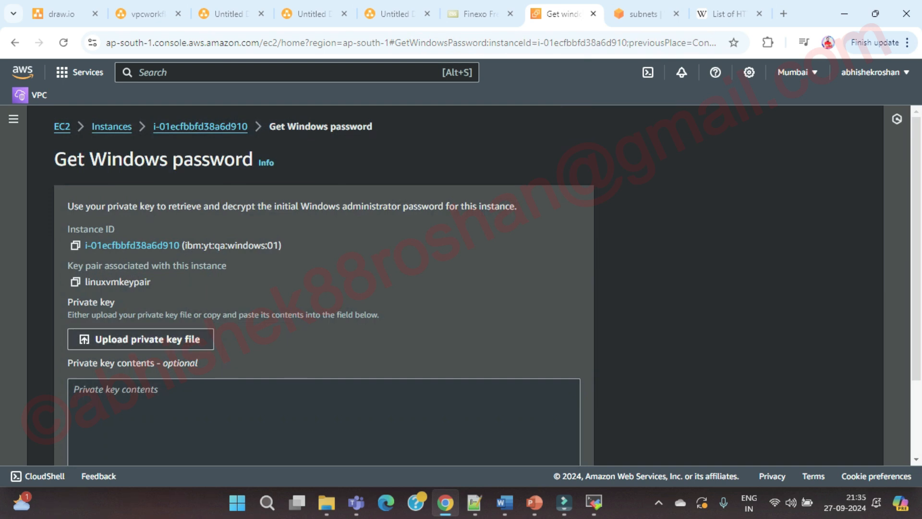
click(140, 339)
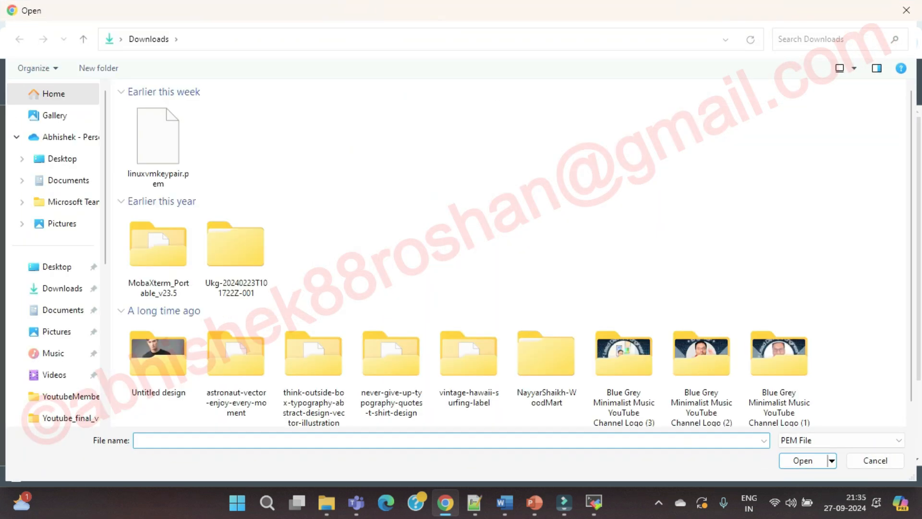
click(158, 146)
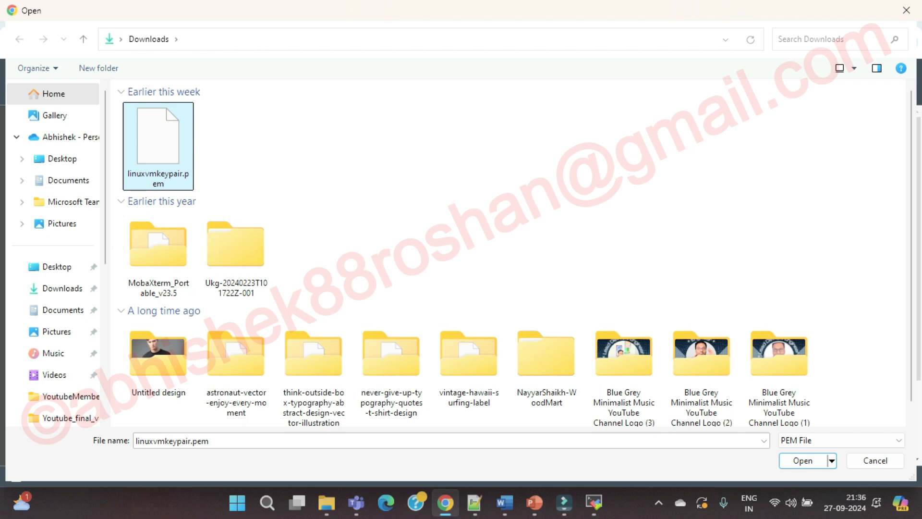
click(802, 460)
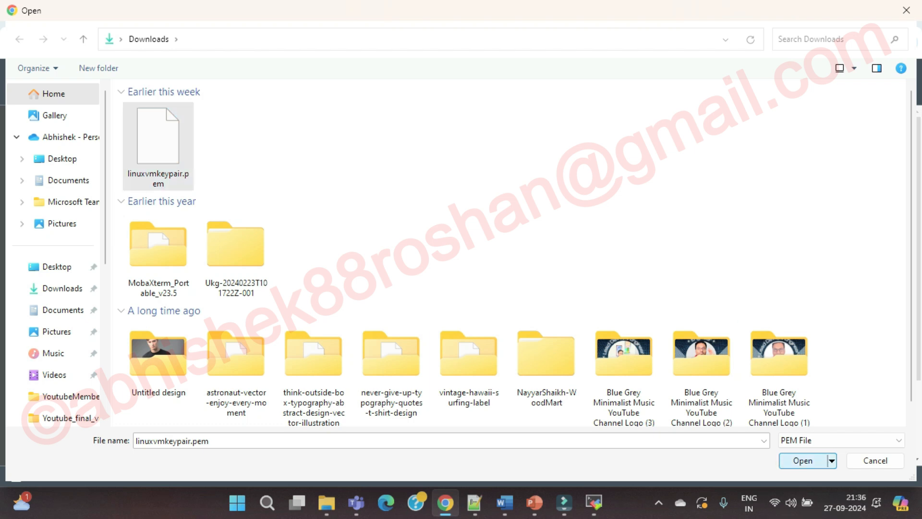
scroll(461, 288, down, 3)
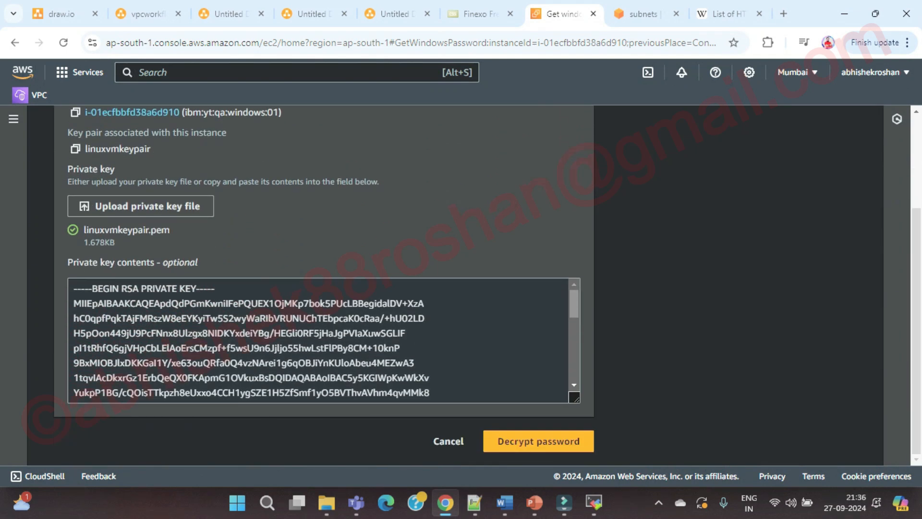
click(538, 441)
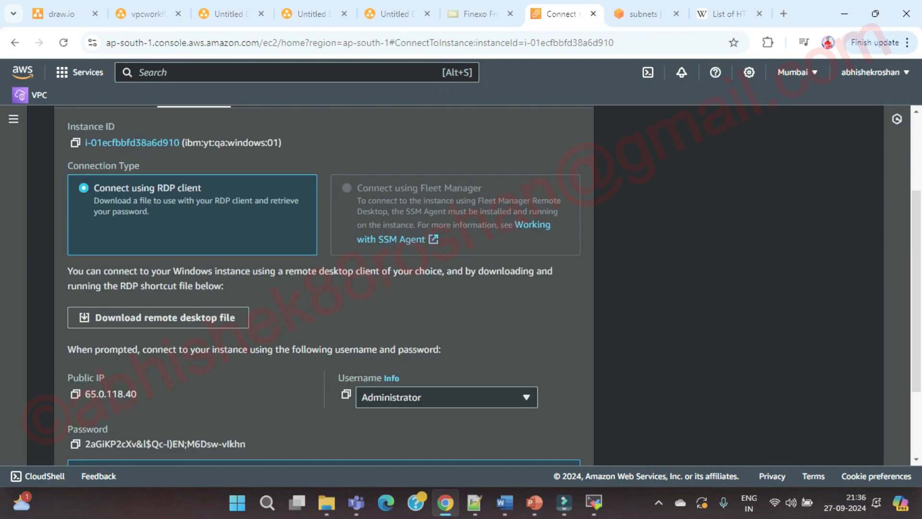
Step: Copy the decrypted administrator password to the clipboard and download the instance's remote desktop file
scroll(461, 284, down, 2)
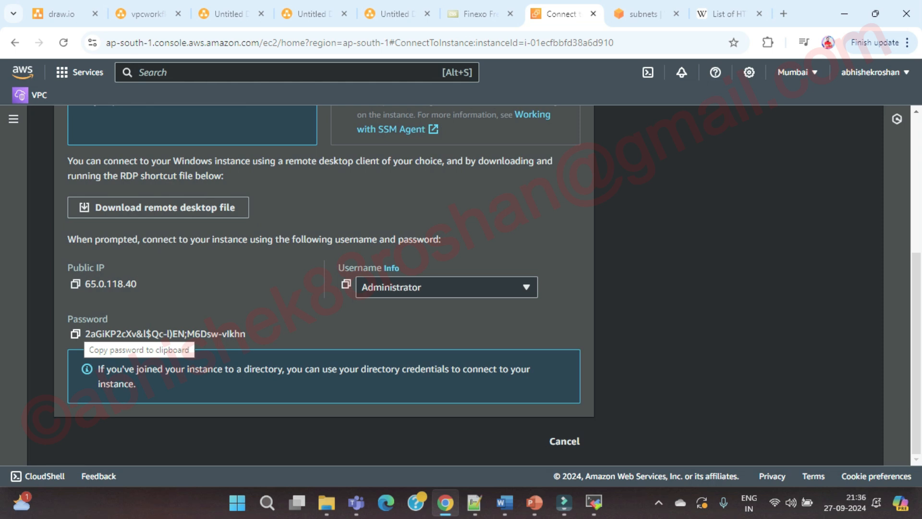
click(75, 333)
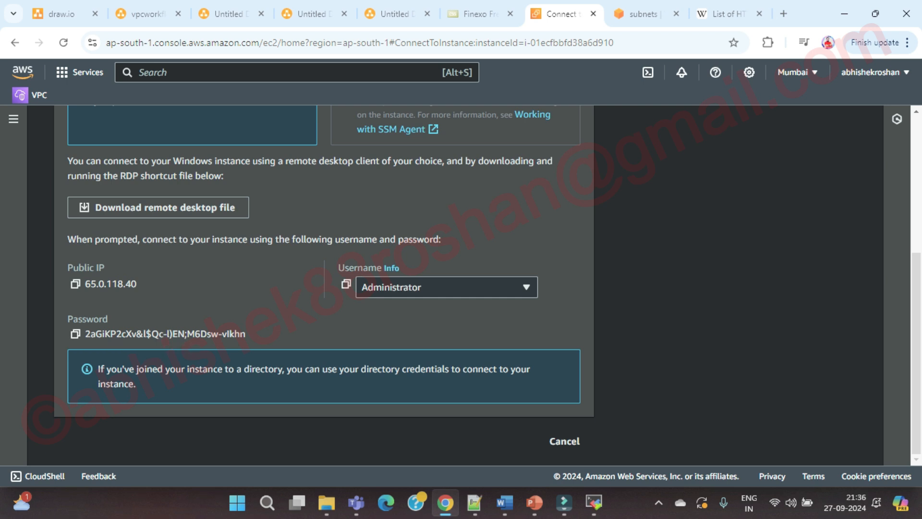
scroll(324, 285, up, 2)
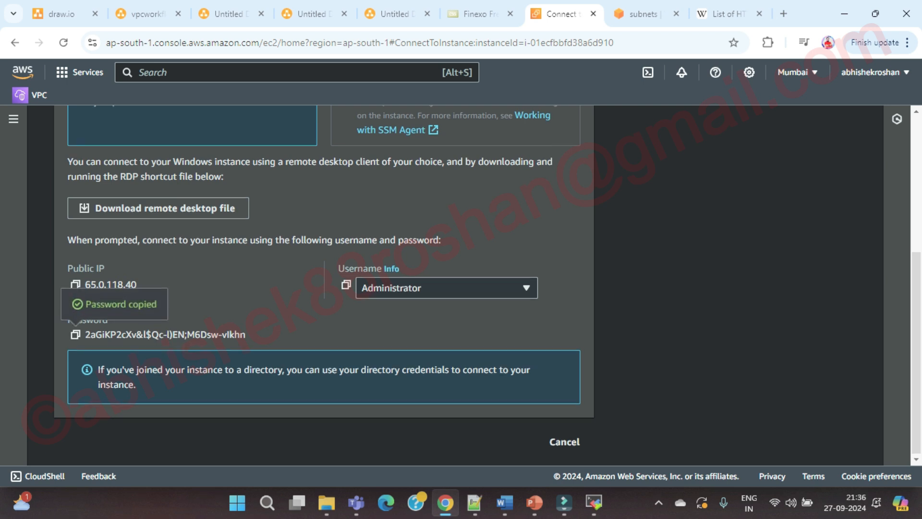
click(158, 342)
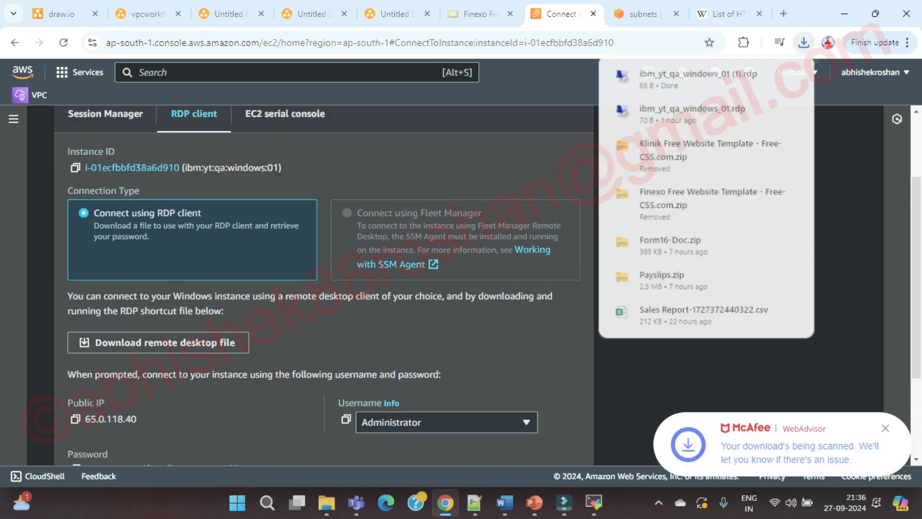
Step: Open the downloaded ibm_yt_qa_windows_01 (1) remote desktop file from its folder and agree to connect despite the unknown publisher
mouse_move(767, 75)
click(767, 75)
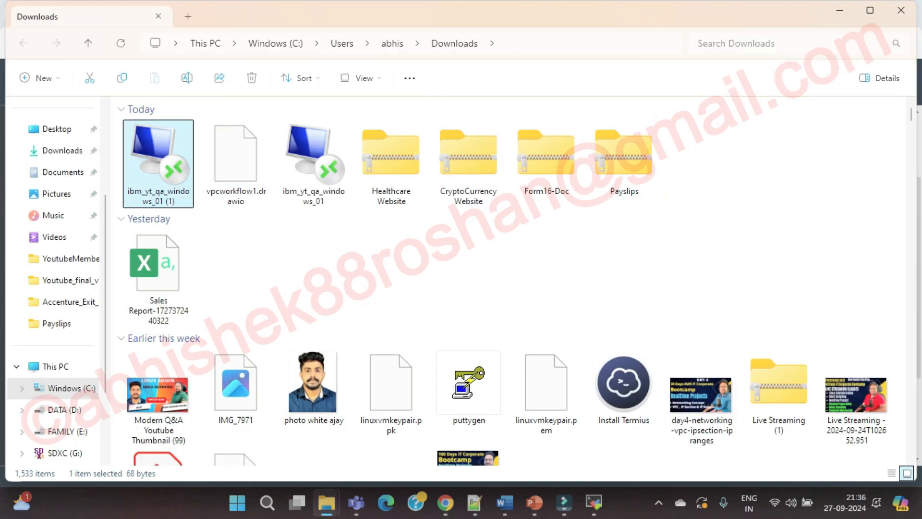
double_click(158, 164)
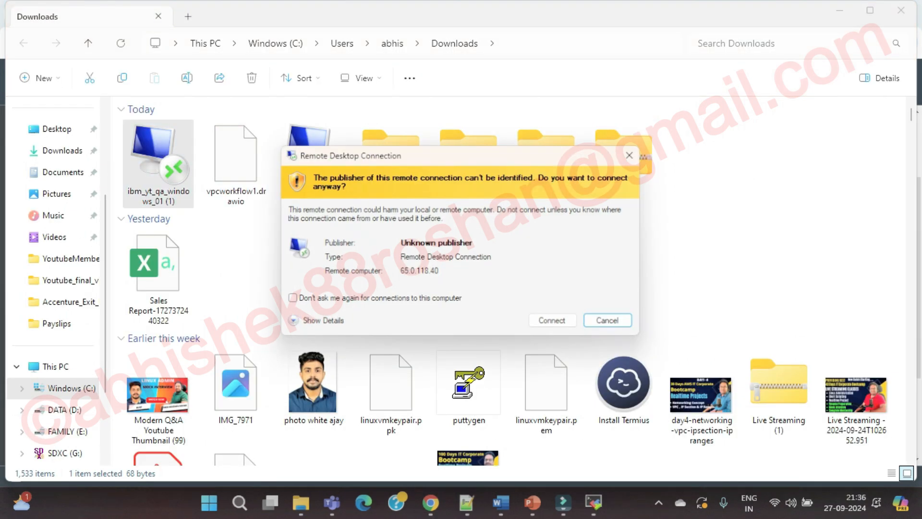
click(554, 321)
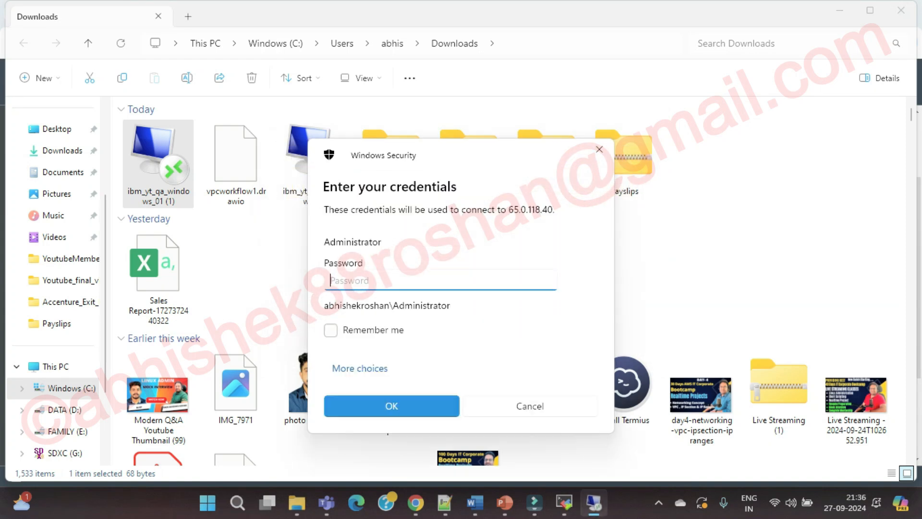
Step: Sign in with the copied Administrator password, accepting the certificate errors, and allow the remote PC to be discoverable on its network
key(ctrl+v)
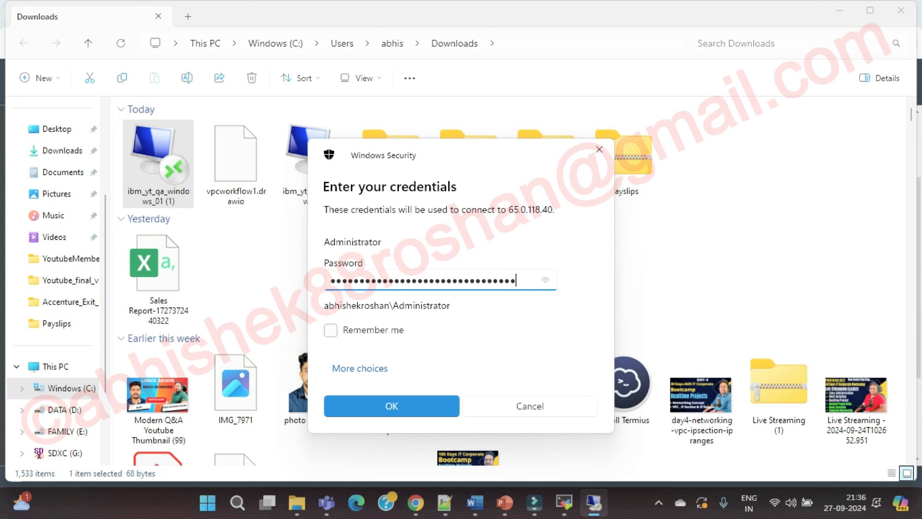
key(Return)
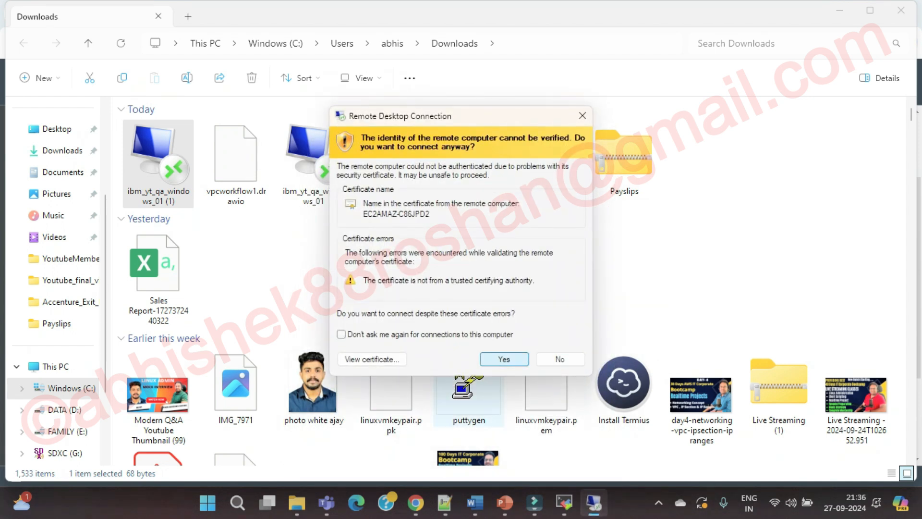
key(Return)
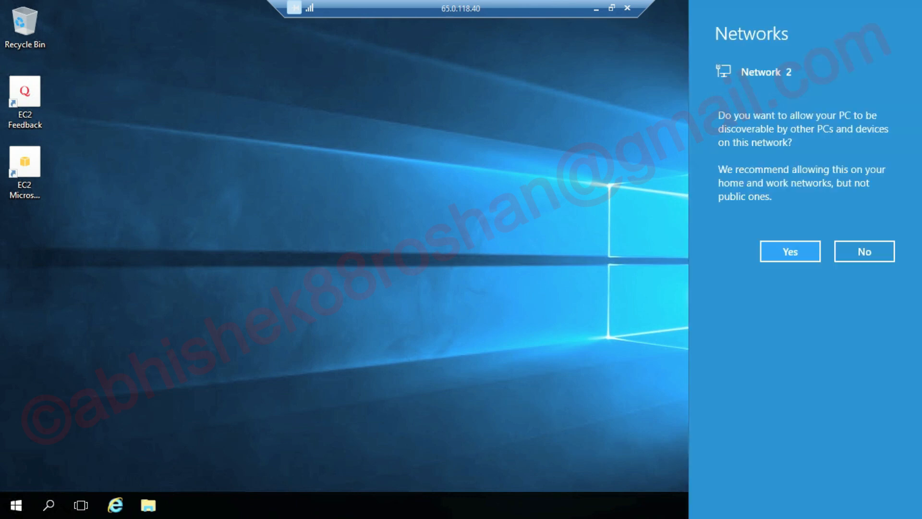
click(790, 251)
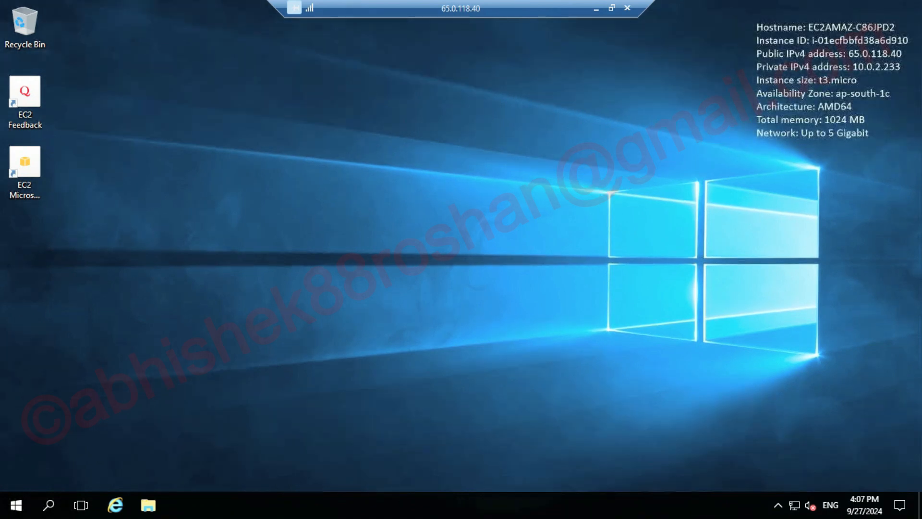
Step: Examine the instance details on the remote desktop and the server's installed programs, and minimize the remote session
drag(751, 24, 909, 143)
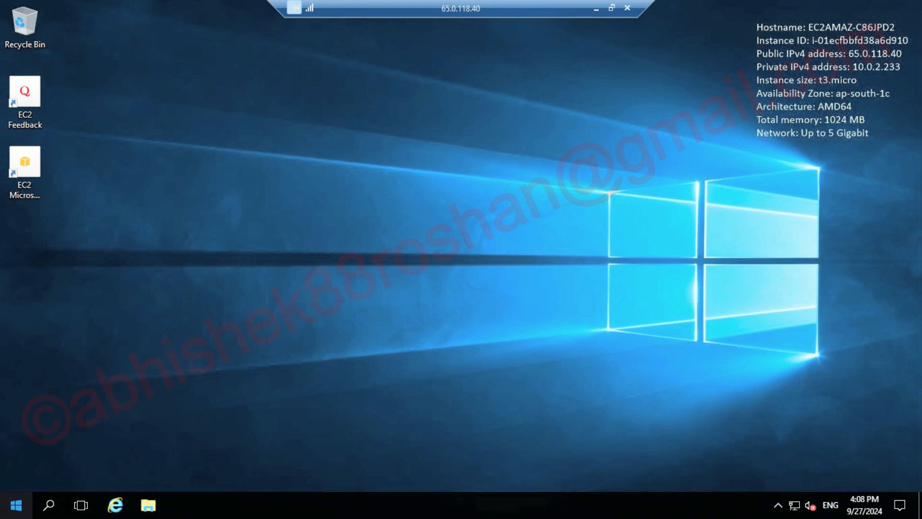
click(16, 505)
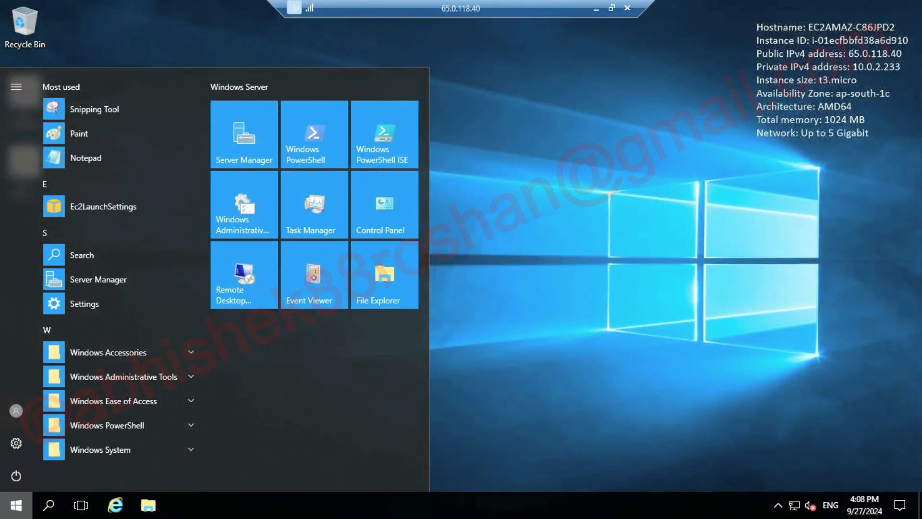
click(596, 9)
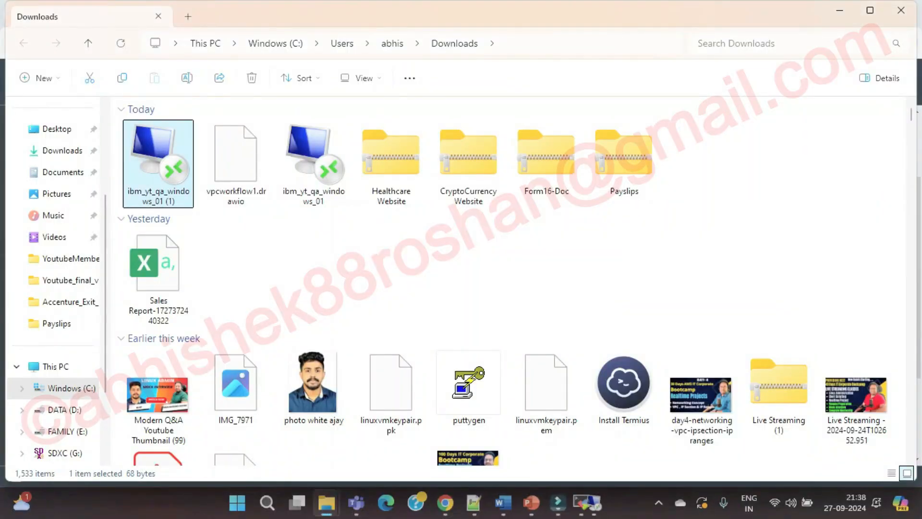
Step: Switch to Chrome and review the VPC, subnets, route table and datacenter gateway in the vpcworkflow1.drawio diagram
click(416, 502)
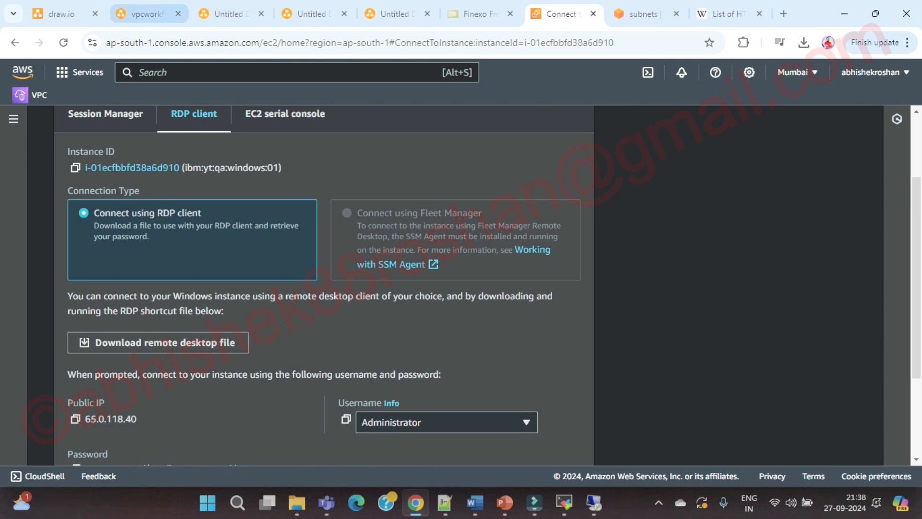
click(146, 14)
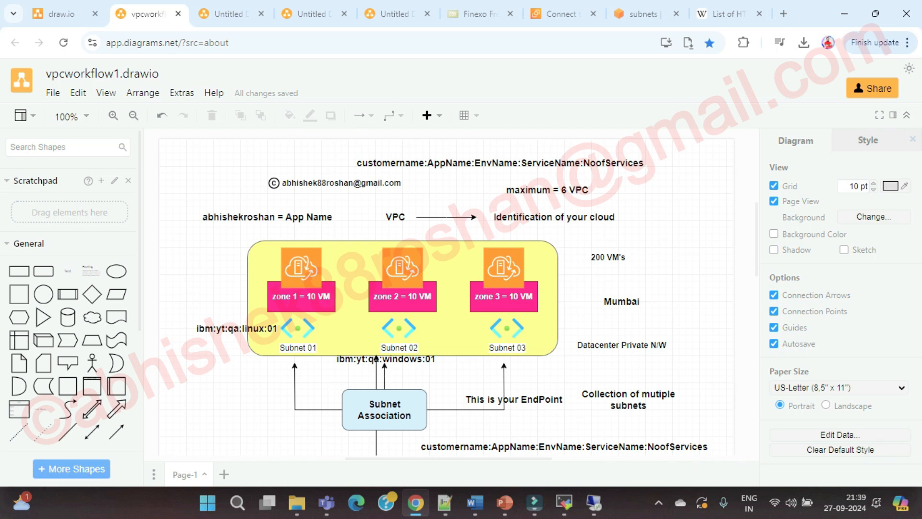
drag(178, 144, 713, 455)
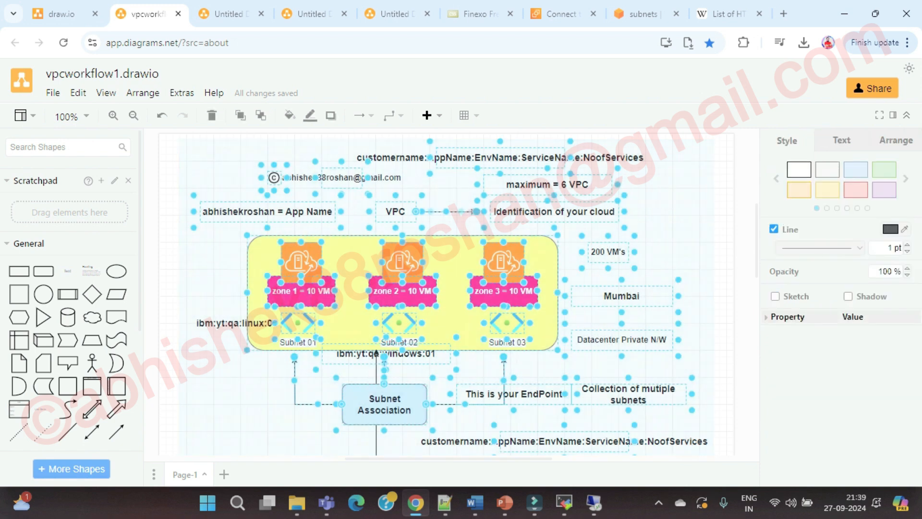
key(Escape)
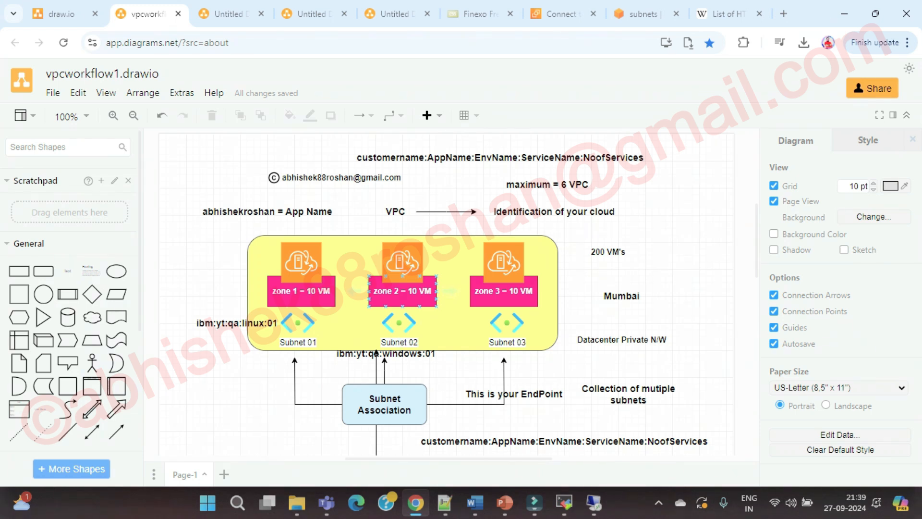
drag(195, 168, 643, 419)
key(Escape)
drag(188, 184, 657, 379)
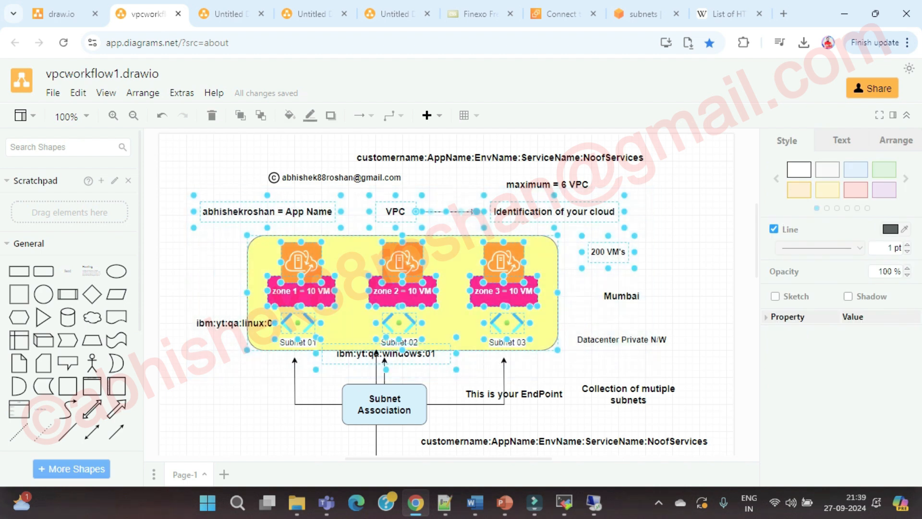
click(691, 361)
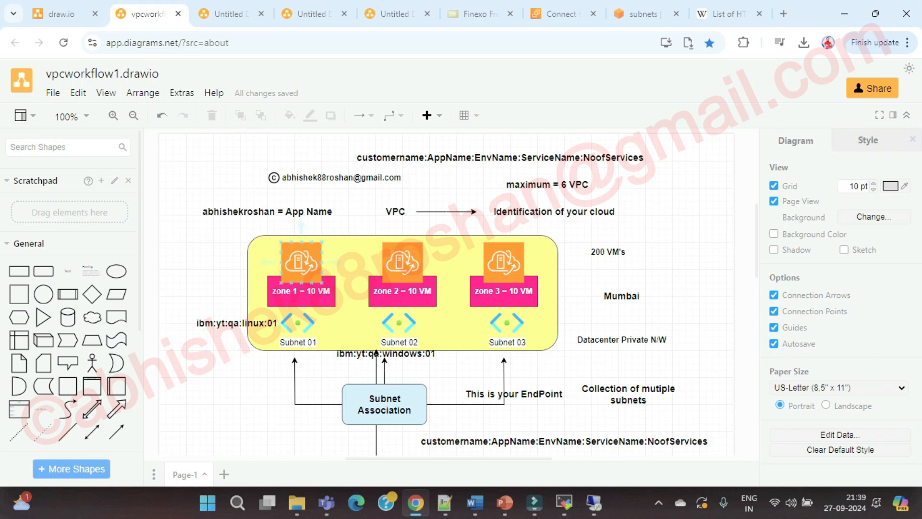
scroll(302, 262, down, 5)
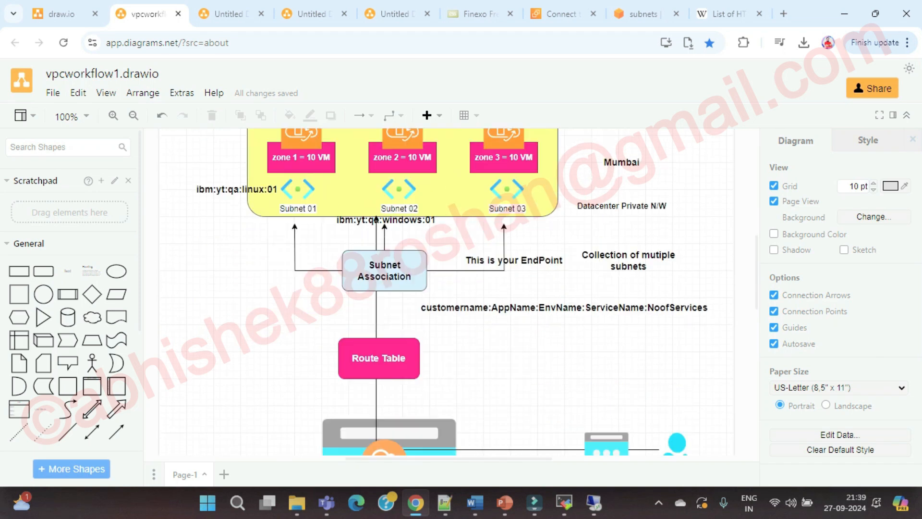
scroll(301, 262, down, 3)
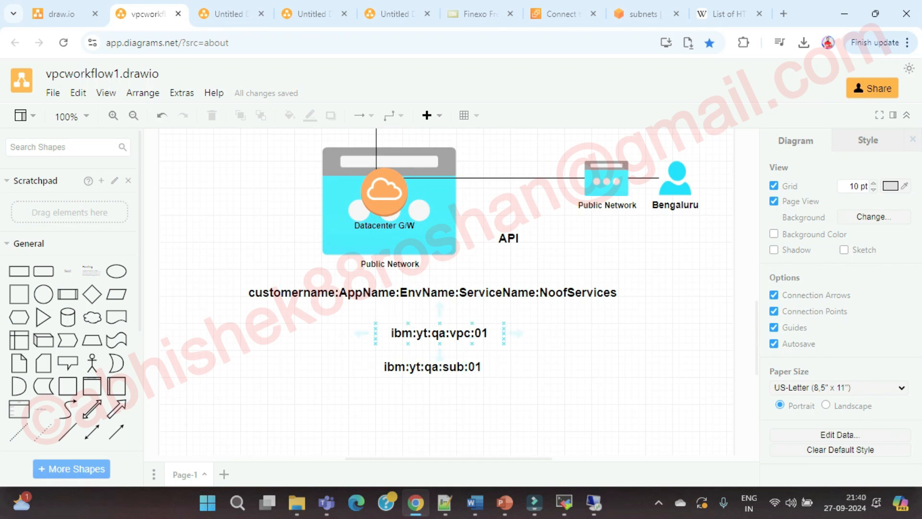
scroll(376, 421, up, 10)
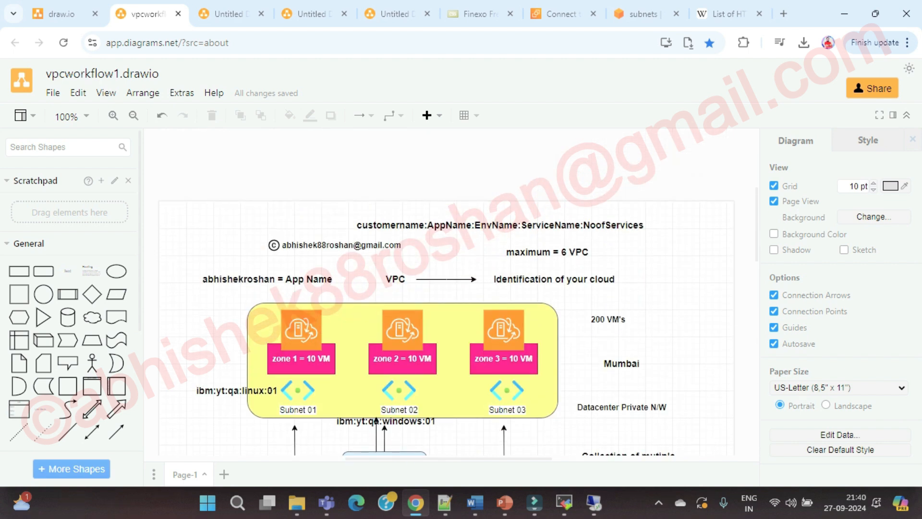
Step: Review the zones, subnet association and route table in the diagram, and check the ibm_yt_qa_windows_01 remote session's desktop
scroll(376, 421, down, 3)
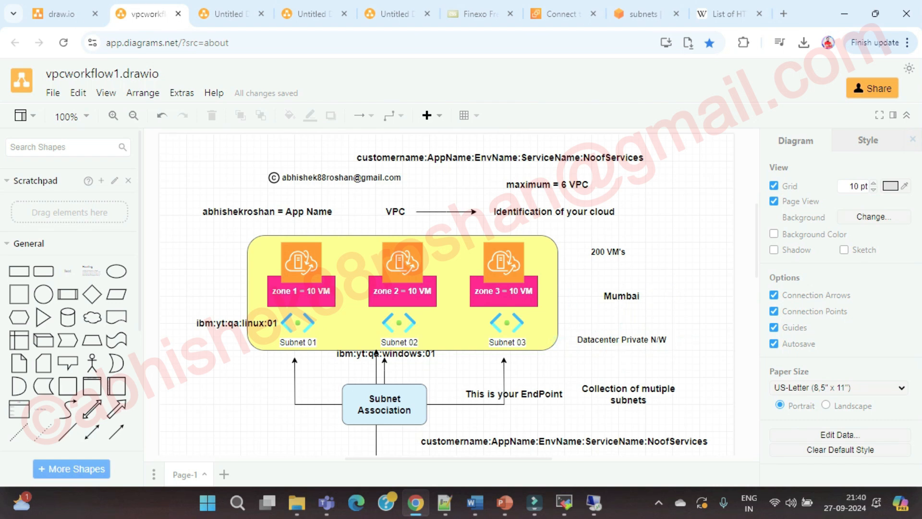
scroll(446, 288, down, 3)
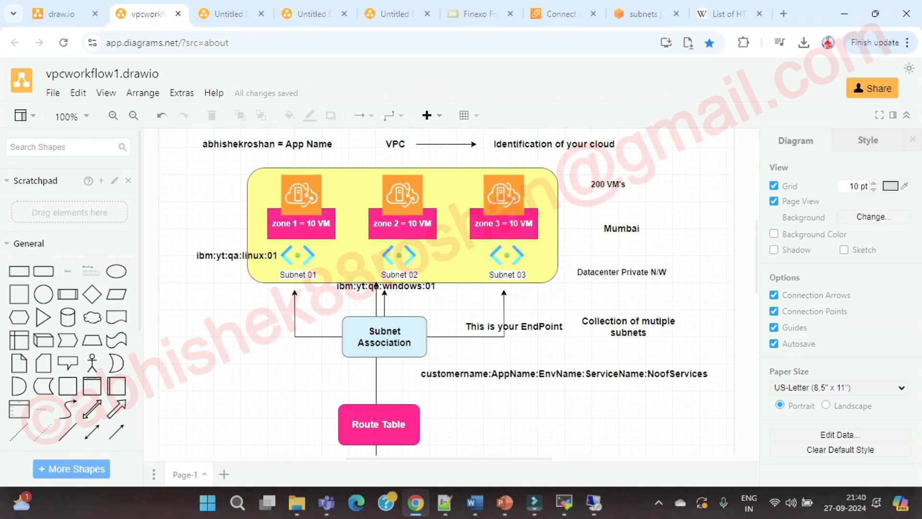
mouse_move(594, 502)
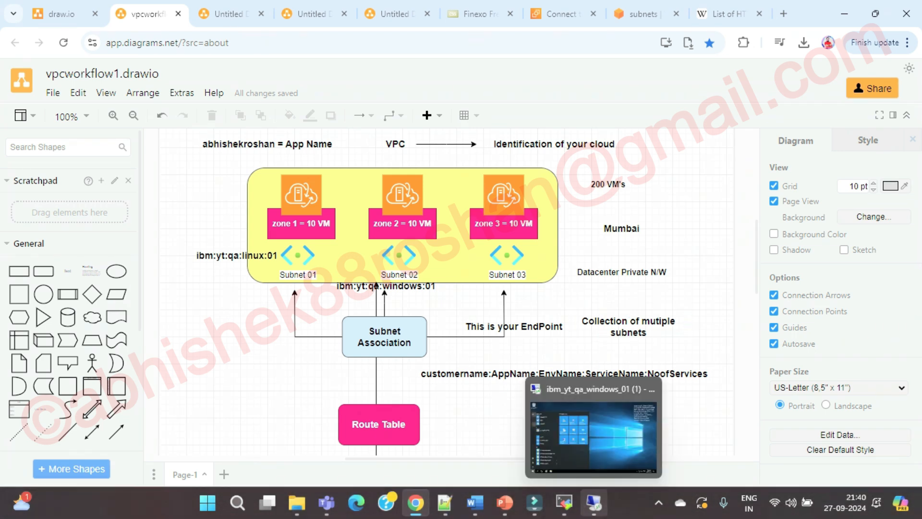
click(594, 434)
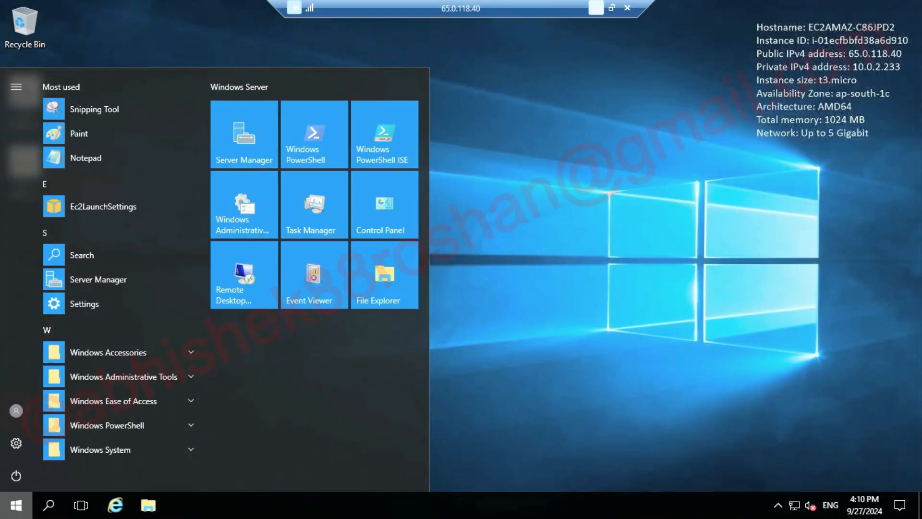
click(596, 8)
Step: Switch from the Teams meeting back to the remote Windows session, view the Server Manager dashboard, and minimize both windows
click(327, 503)
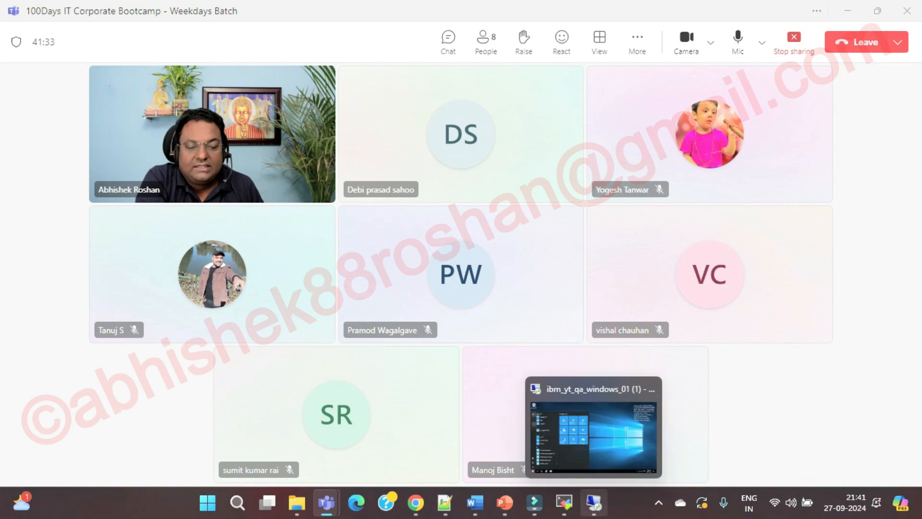
click(594, 502)
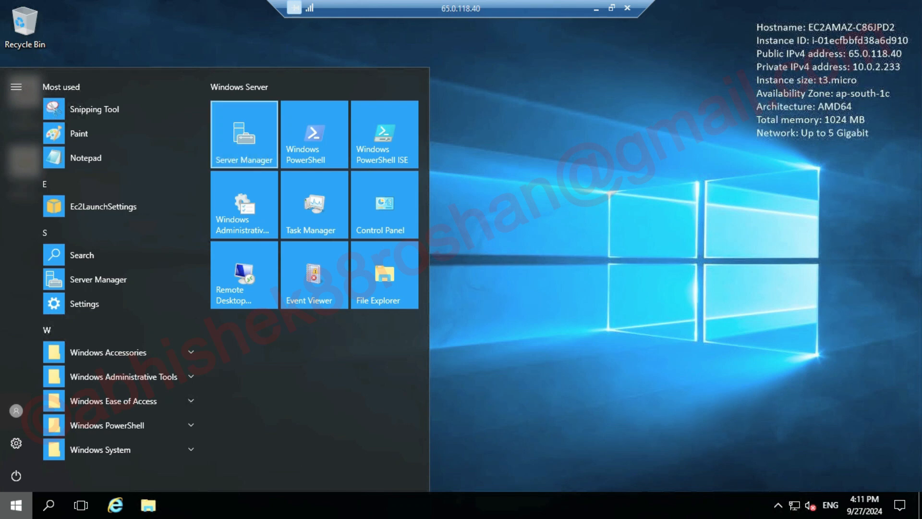
click(864, 505)
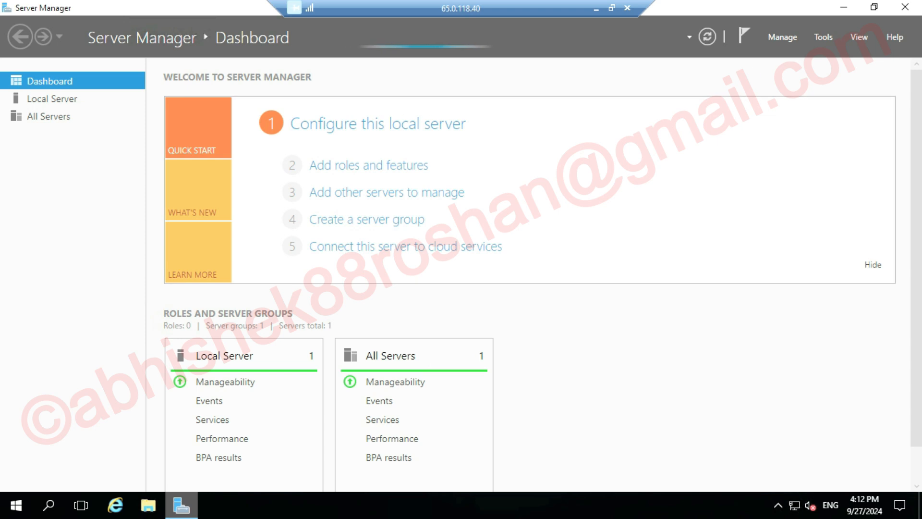
click(843, 7)
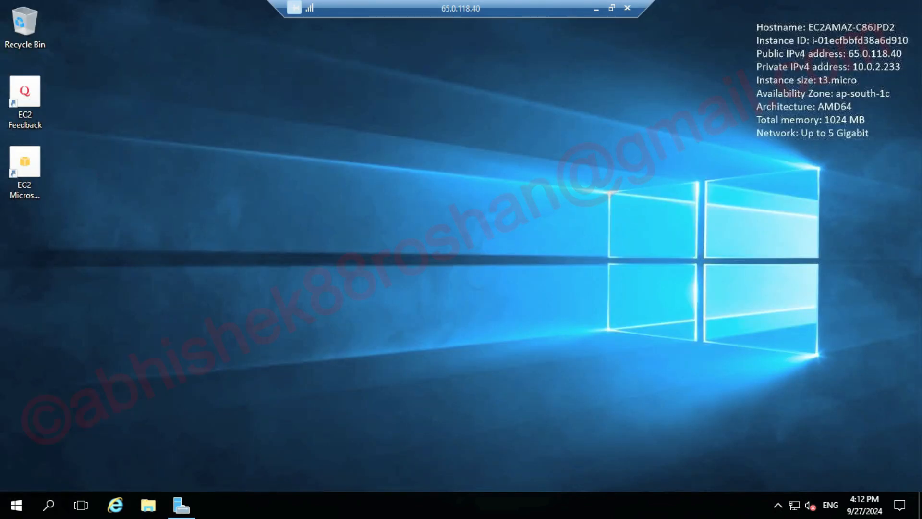
click(596, 8)
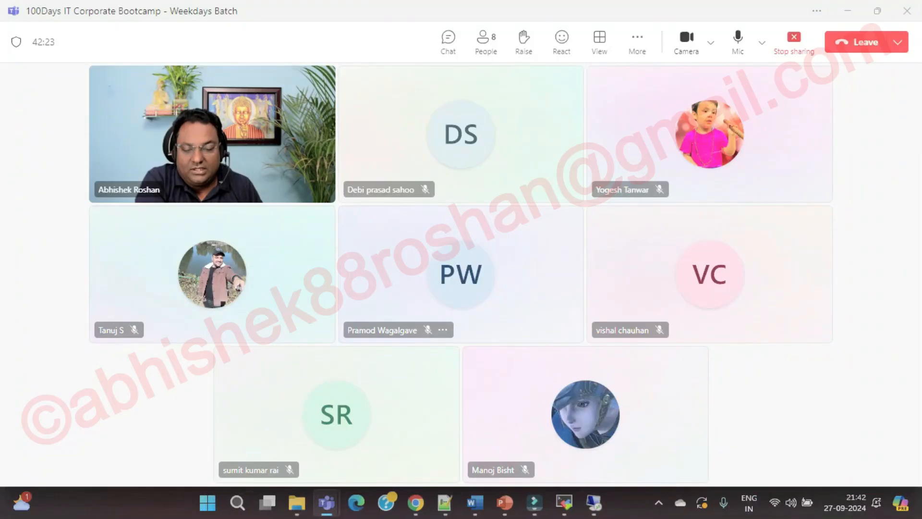
Step: Switch to Chrome and point out the three zones of the VPC and the ibm:yt:qa:windows:01 label by selecting them in the diagram
mouse_move(416, 502)
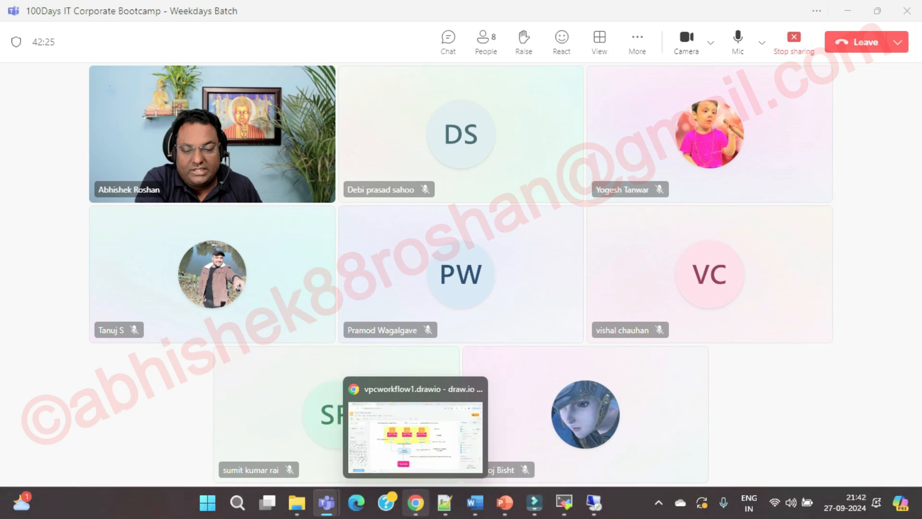
click(415, 432)
drag(193, 151, 603, 310)
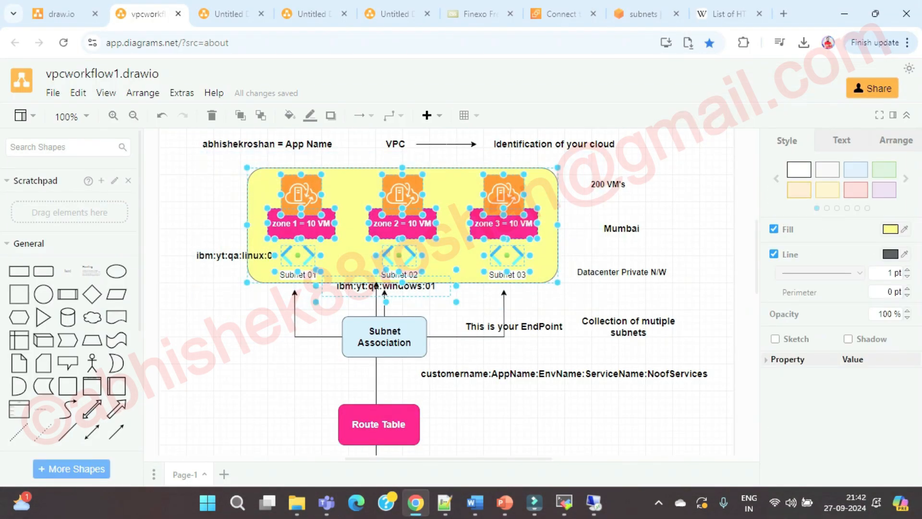
click(250, 319)
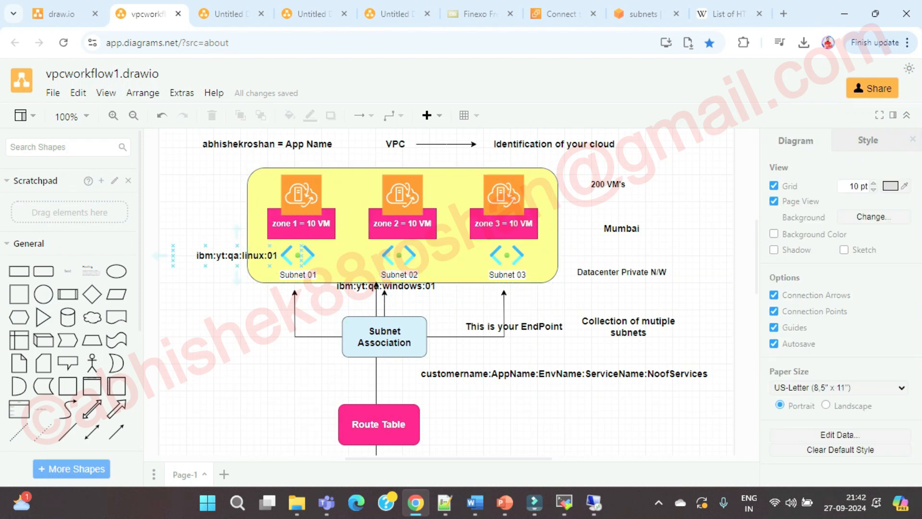
click(346, 287)
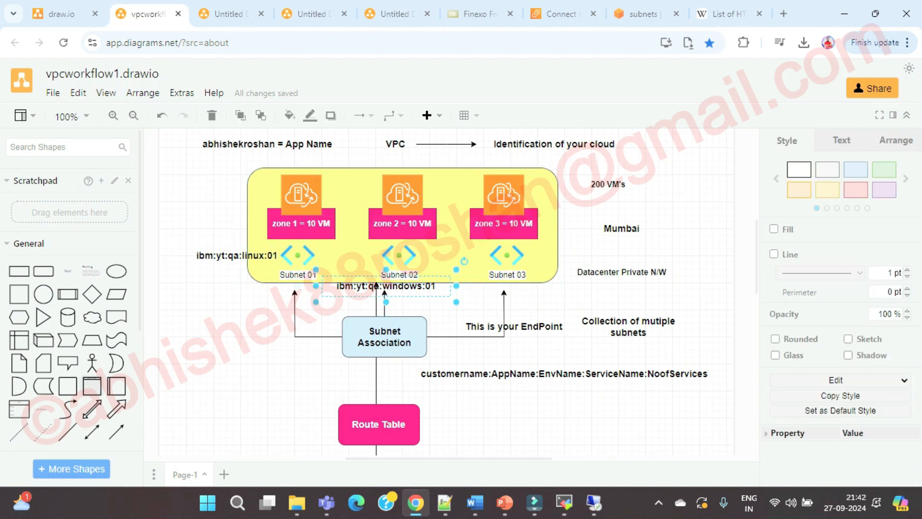